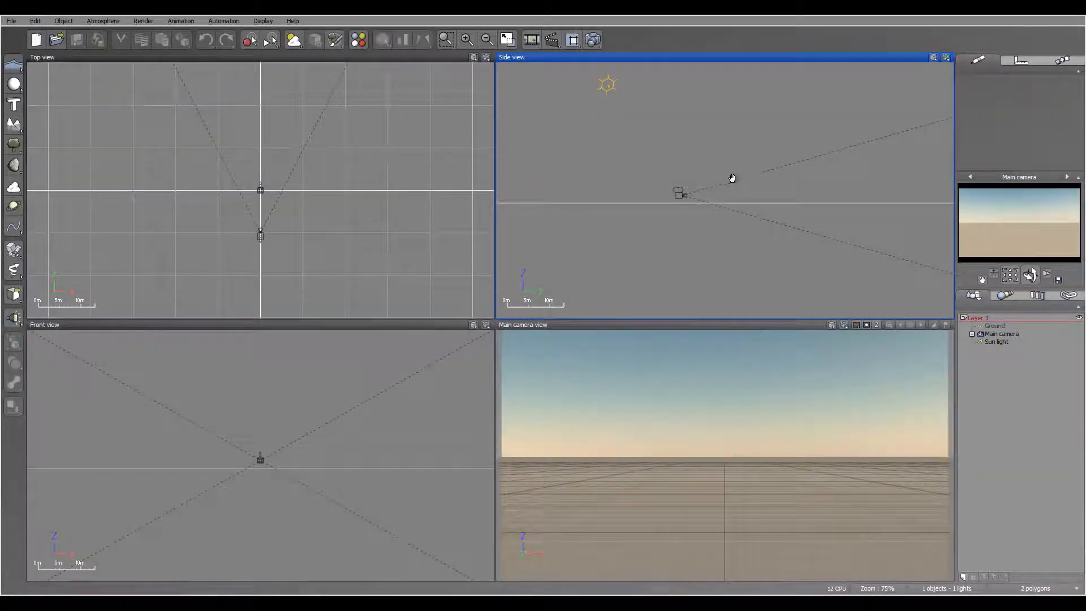
Add a standard heightfield terrain to the scene
right_click_drag(729, 177, 704, 219)
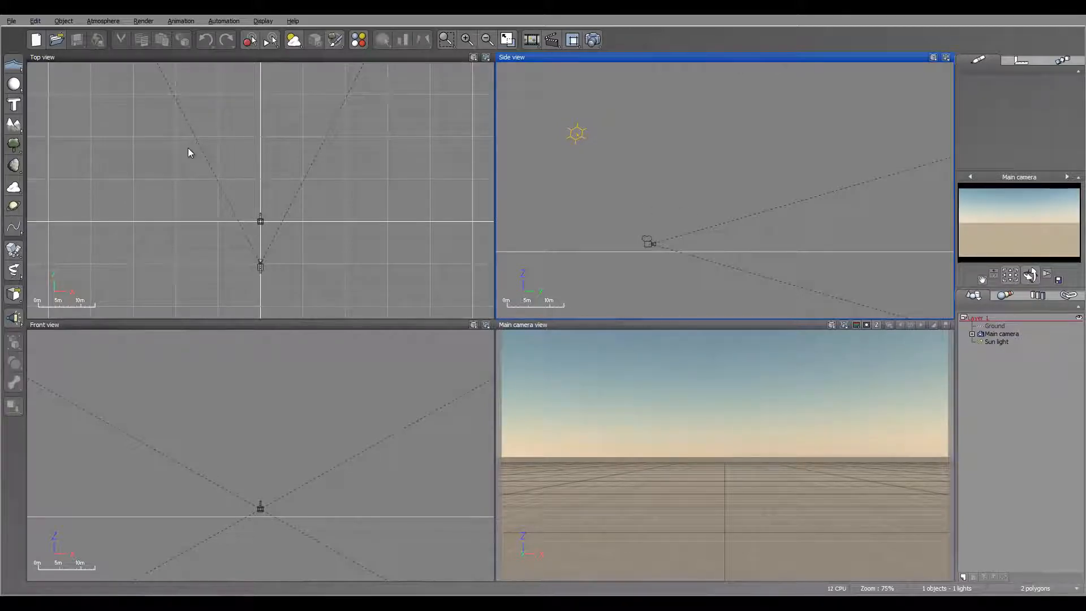
right_click_drag(182, 152, 186, 169)
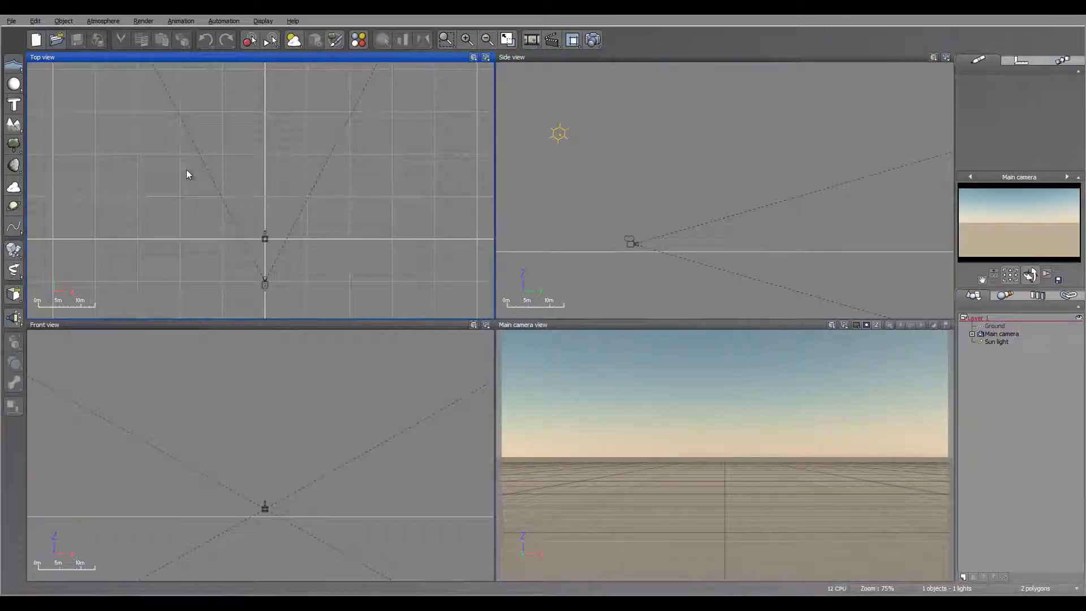
left_click(14, 130)
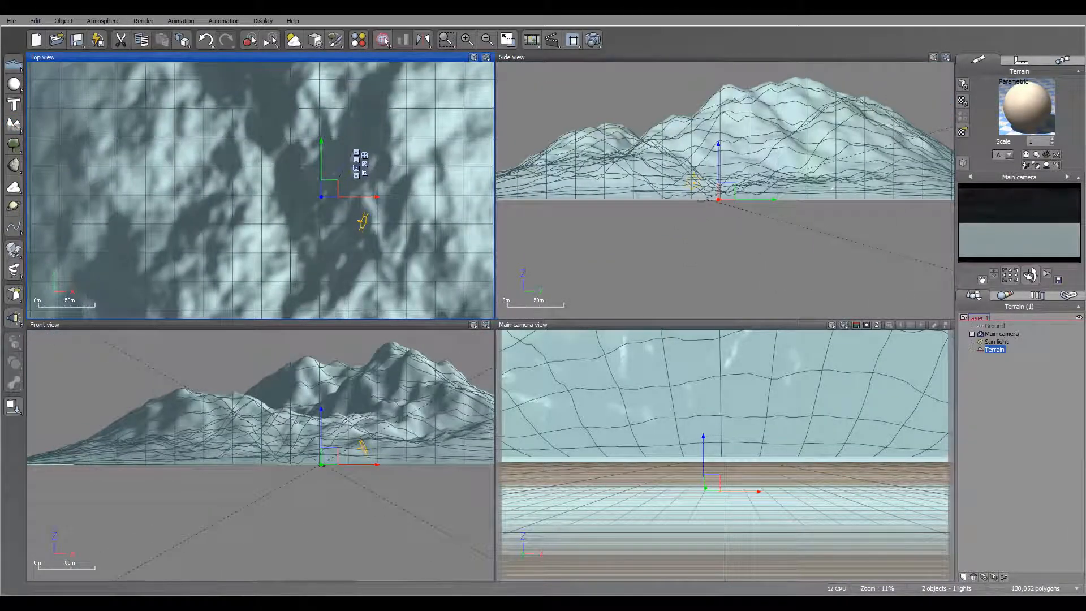
right_click_drag(438, 131, 386, 132)
scroll(400, 158, "down", 3)
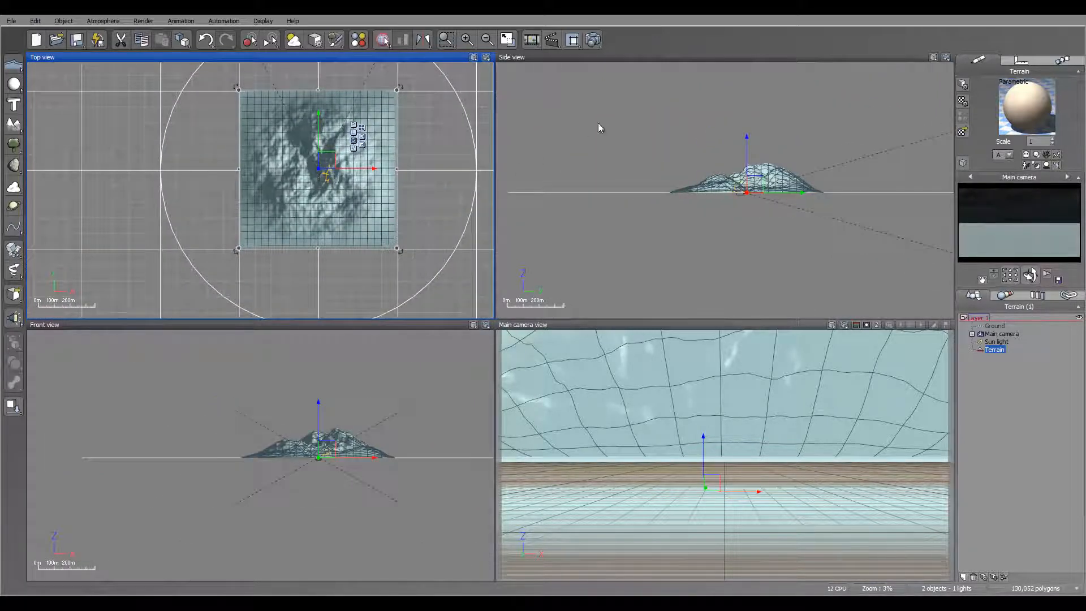
Set the terrain's X and Y sizes to 200 m each
left_click(1013, 62)
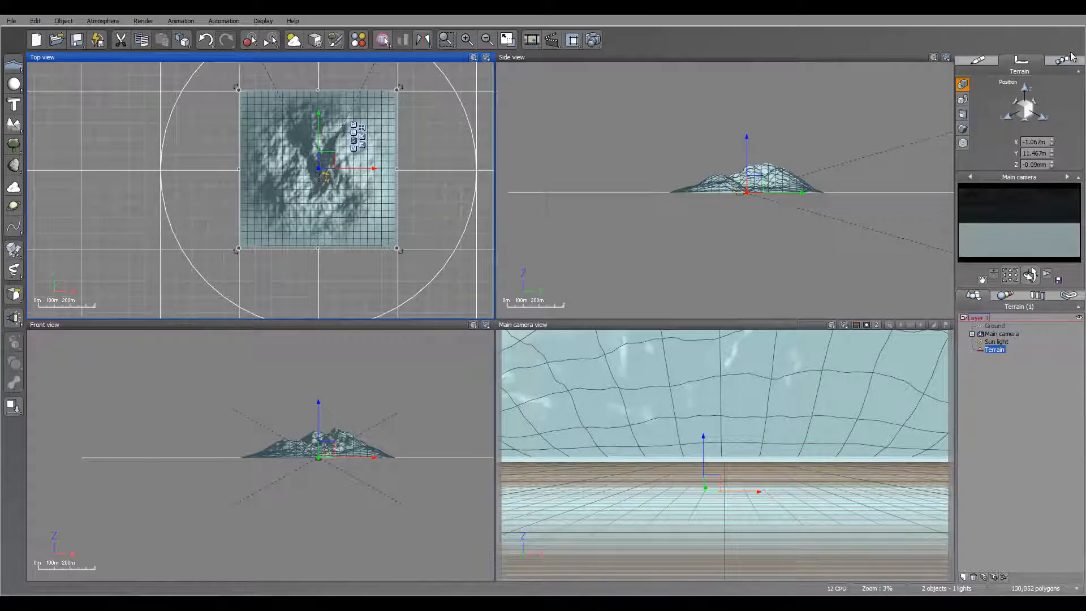
left_click(962, 116)
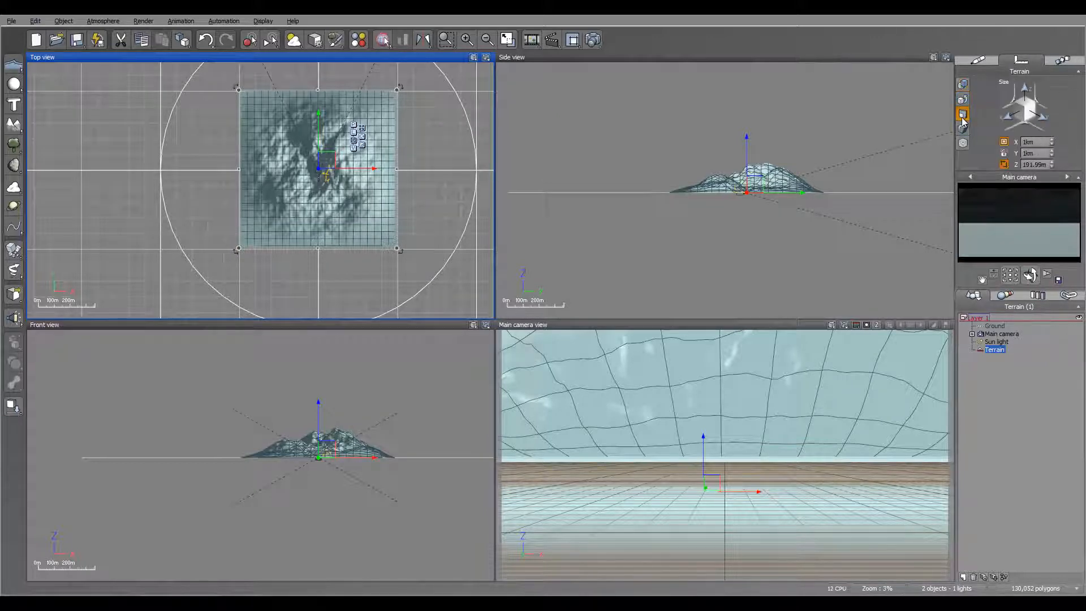
left_click(1046, 142)
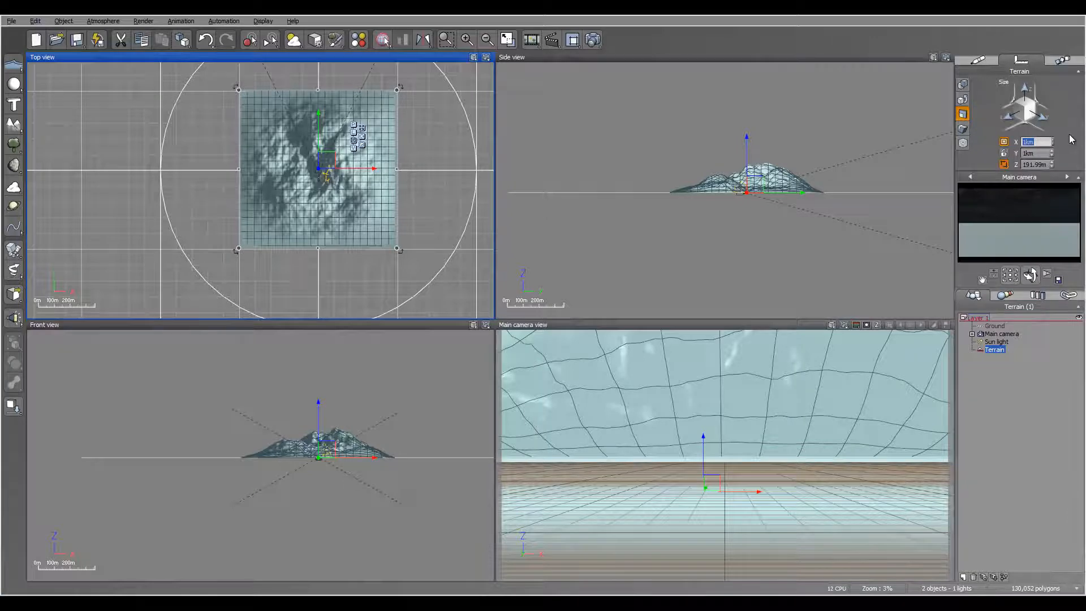
type("200")
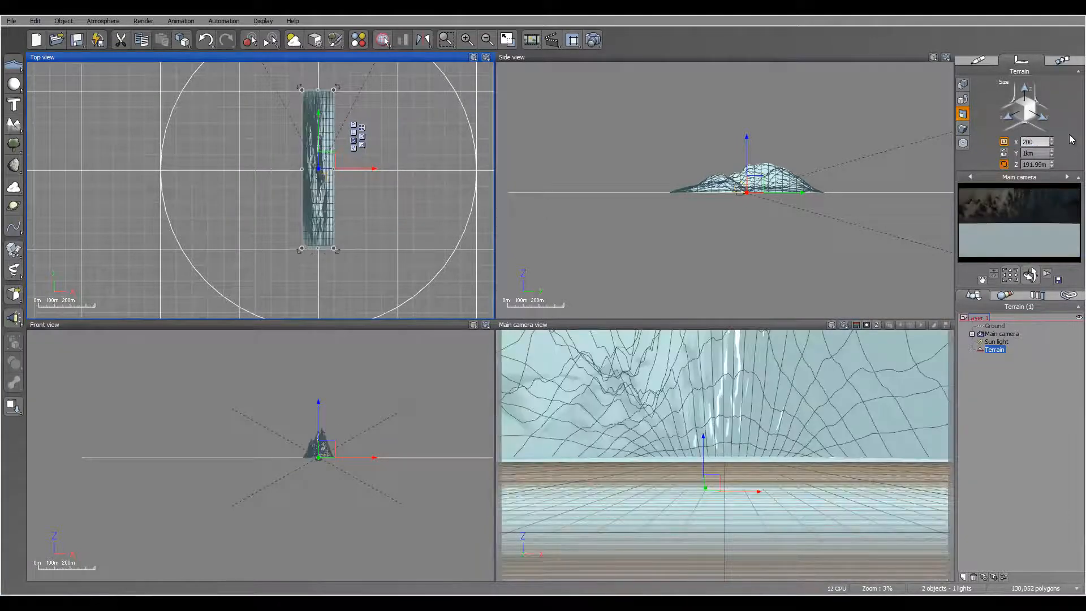
type("m")
left_click(1038, 156)
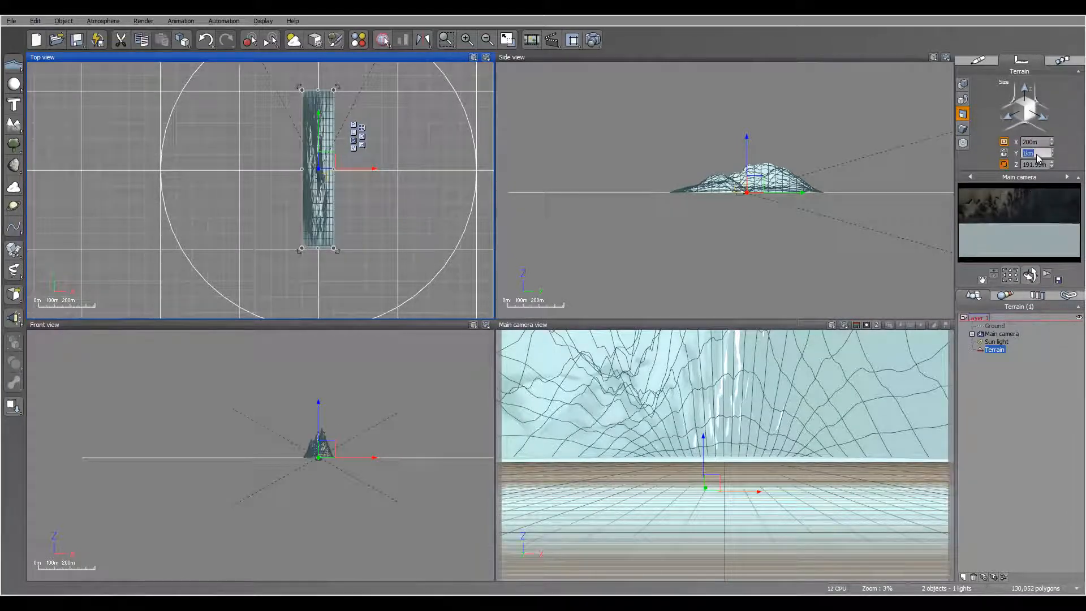
type("200m")
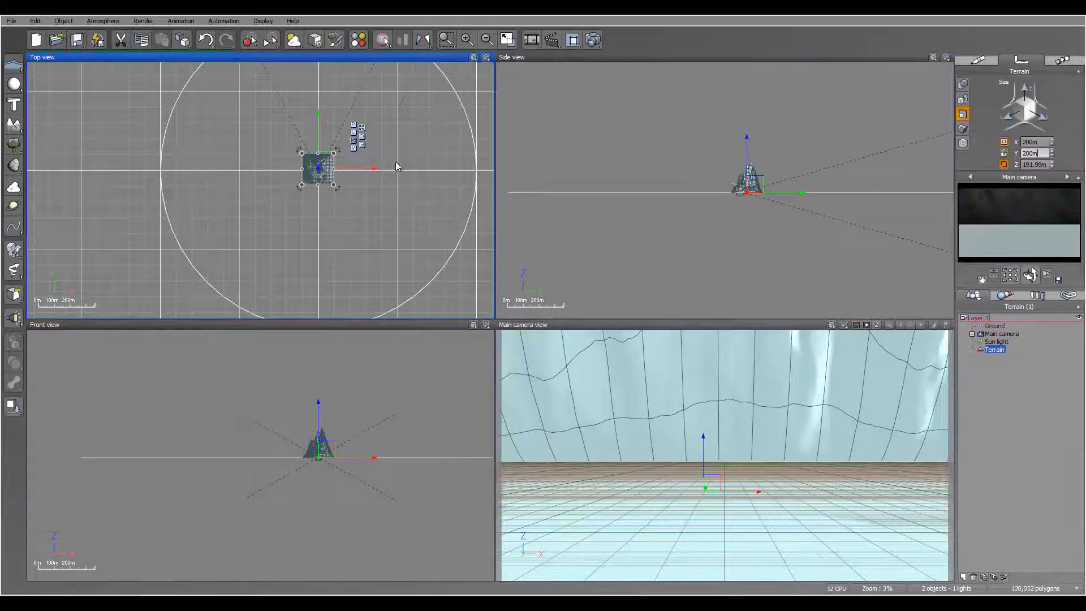
Flatten the mountain in the Terrain Editor and accept the edited terrain
left_click(777, 173)
right_click_drag(741, 177, 729, 154)
scroll(733, 168, "up", 5)
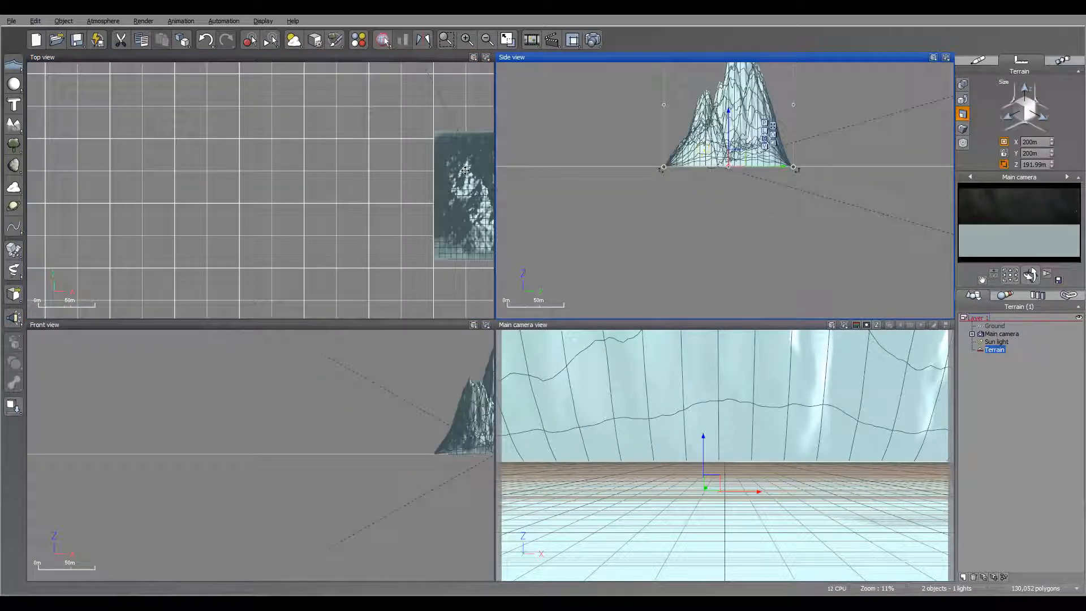
right_click_drag(465, 171, 326, 191)
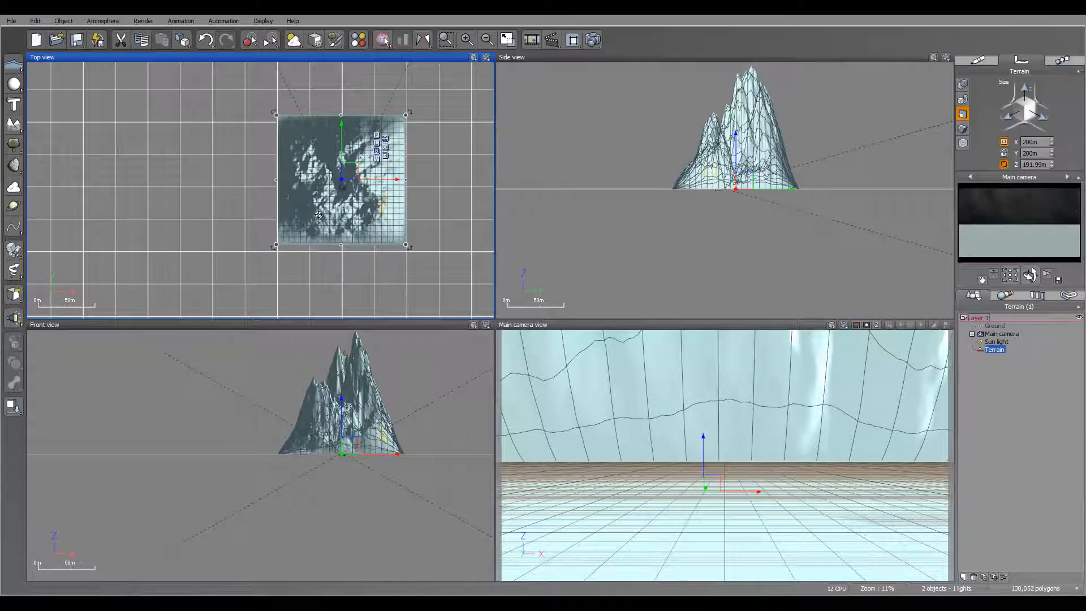
right_click(319, 215)
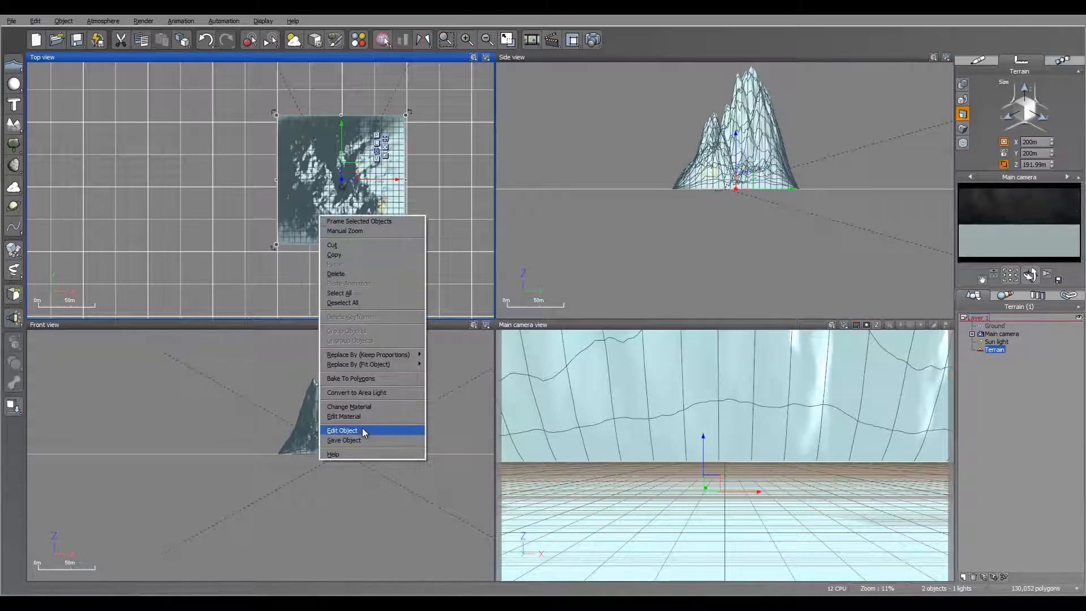
left_click(342, 430)
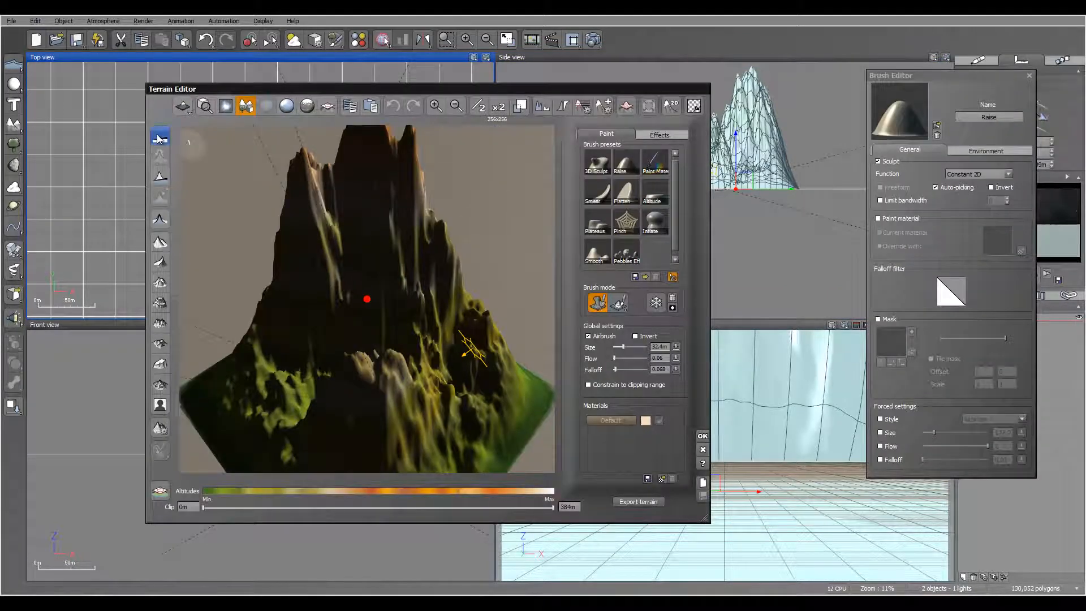
mouse_move(489, 358)
right_mouse_down()
mouse_move(443, 283)
mouse_move(379, 341)
mouse_move(281, 369)
mouse_move(353, 383)
mouse_move(452, 373)
right_mouse_up()
left_click(703, 435)
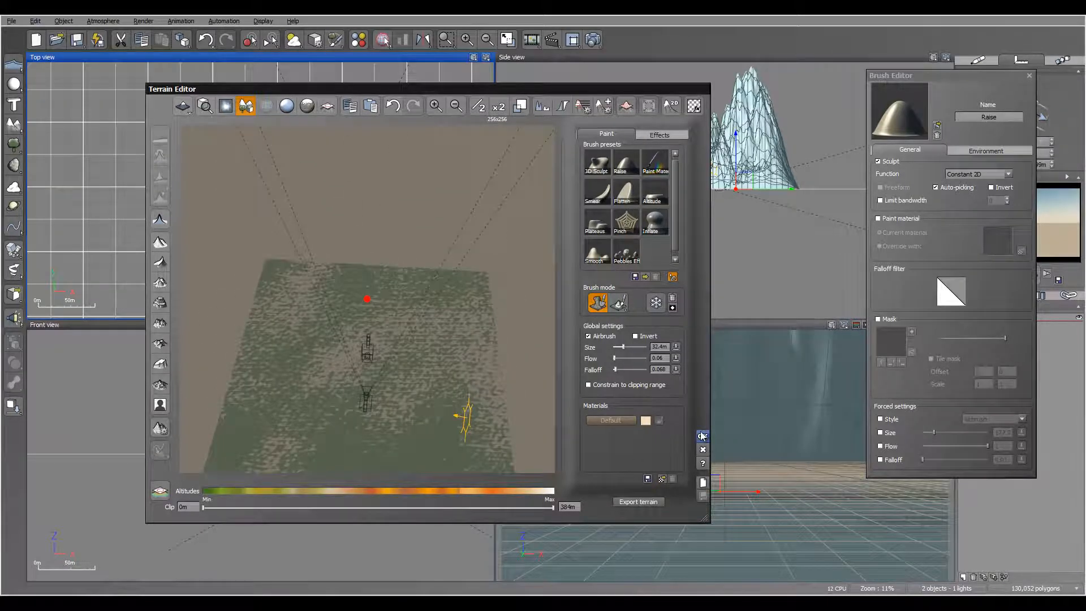
Move the terrain forward along Y in front of the main camera and drop it onto the ground
right_click_drag(424, 211, 472, 256)
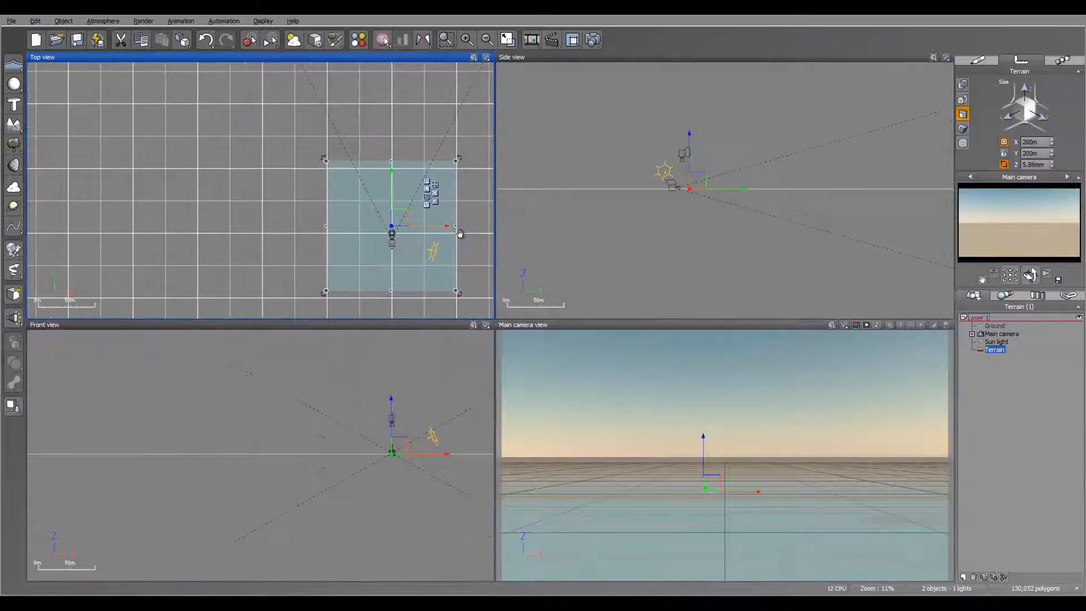
left_click_drag(392, 194, 391, 118)
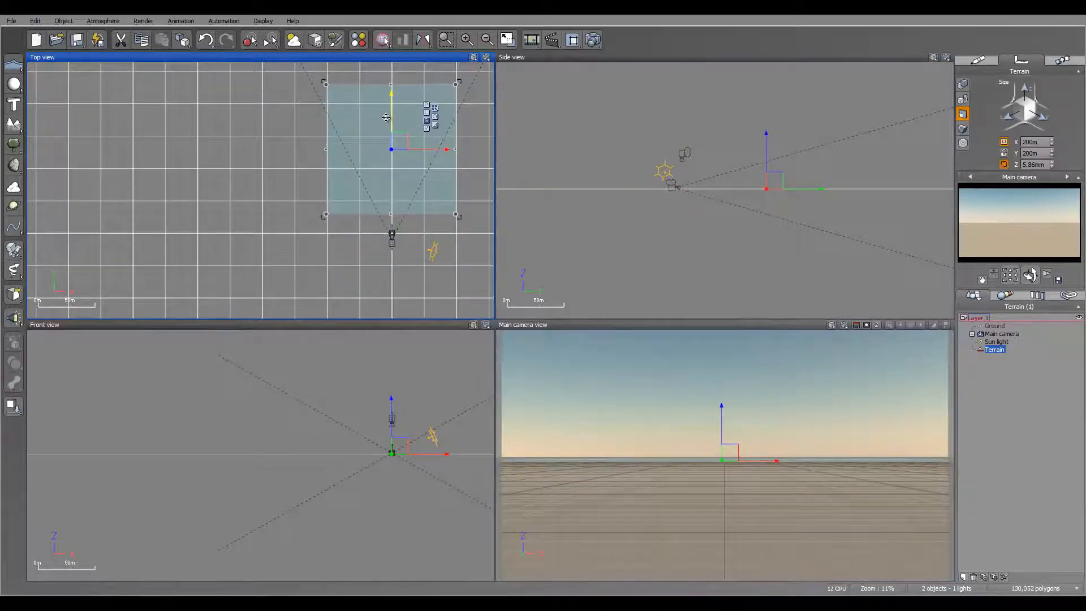
right_click_drag(752, 141, 683, 125)
scroll(706, 185, "up", 4)
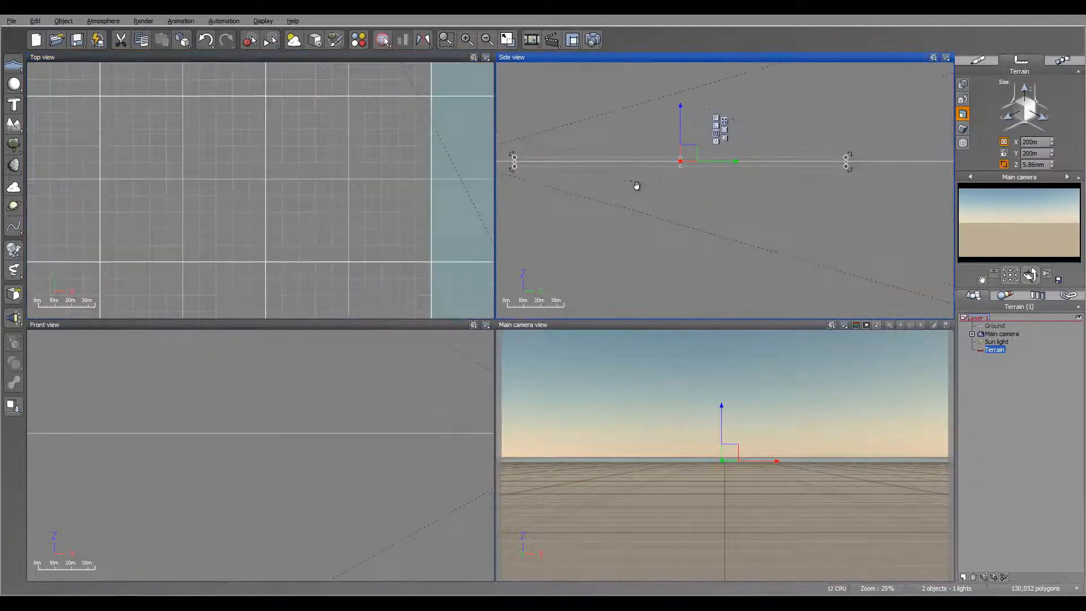
right_click_drag(622, 186, 749, 215)
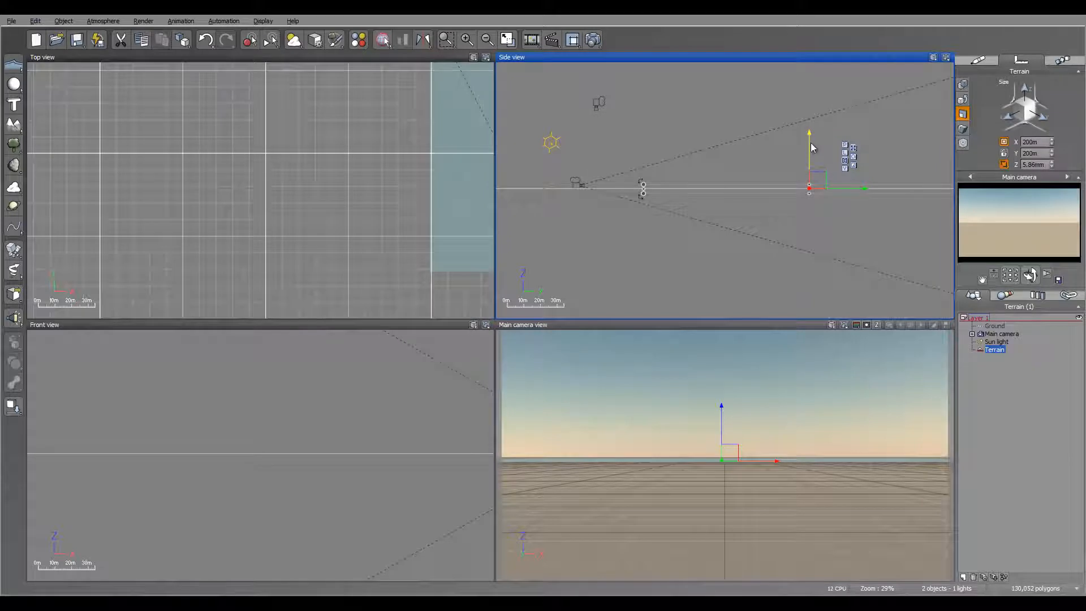
left_click_drag(811, 146, 811, 139)
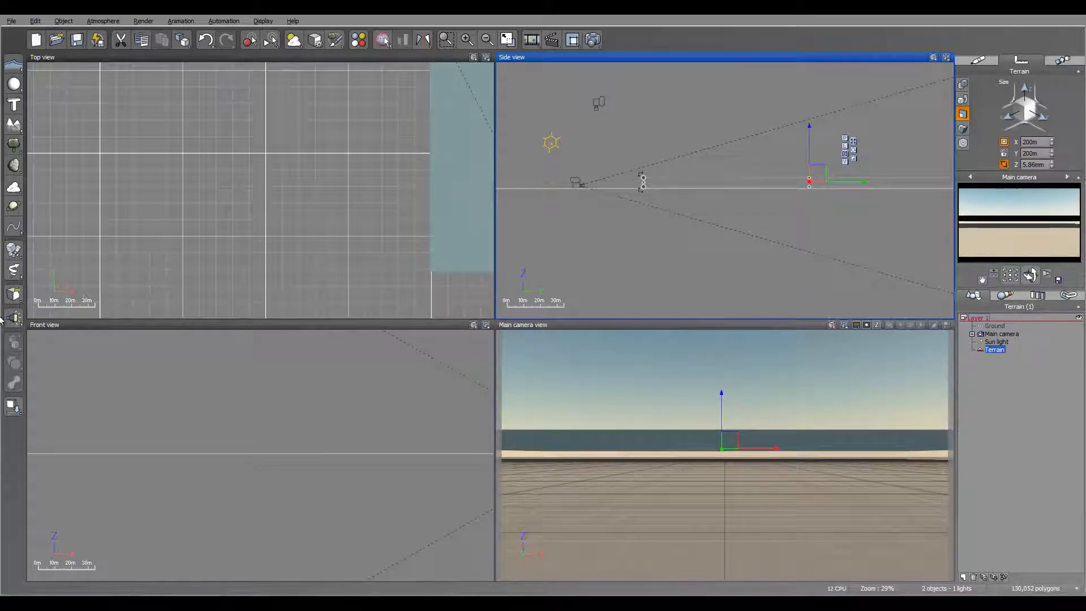
left_click(13, 405)
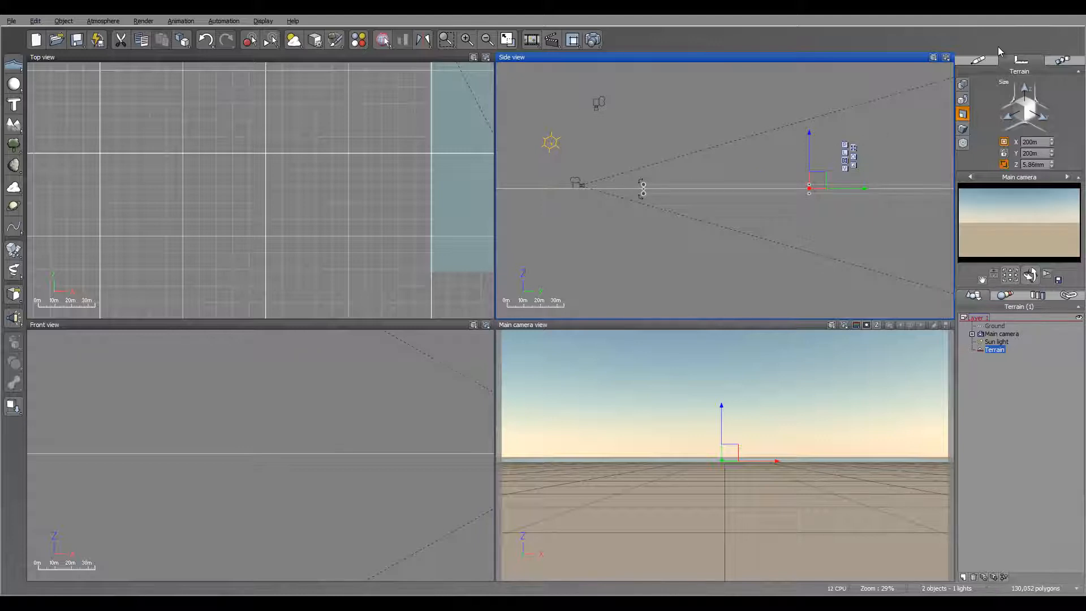
Change the terrain's viewport display color to orange
left_click(978, 64)
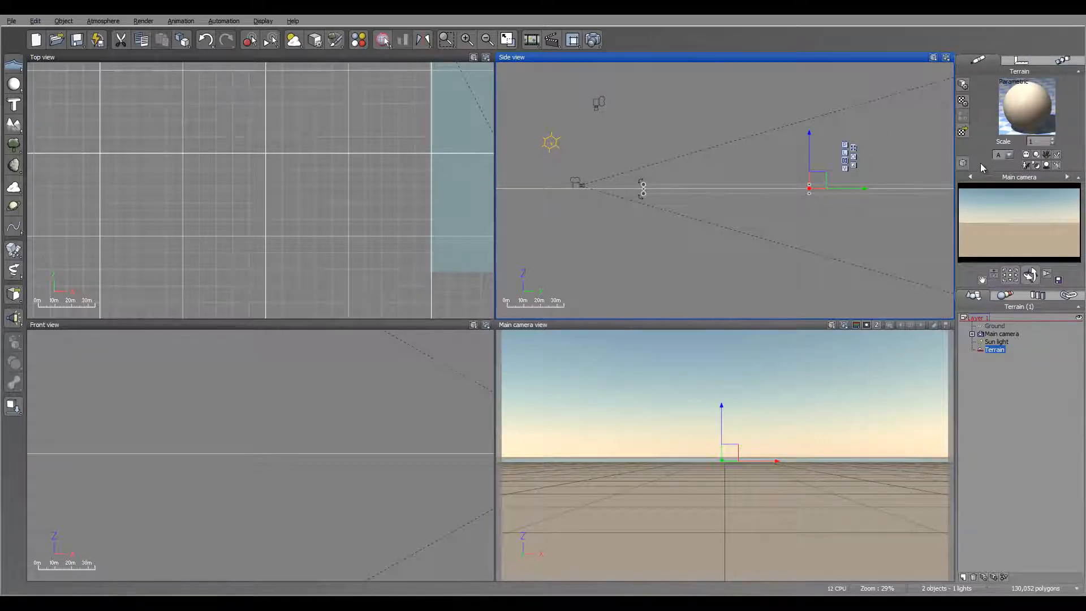
left_click(1009, 156)
left_click(1003, 169)
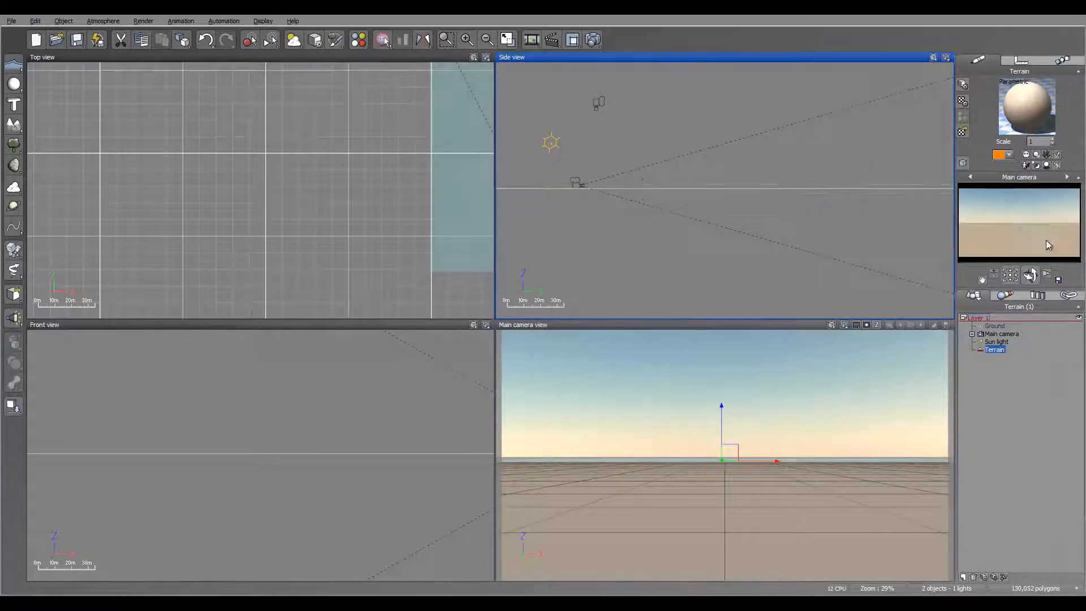
Select the main camera and raise it vertically to a height of about 34 m
right_click_drag(353, 205, 93, 191)
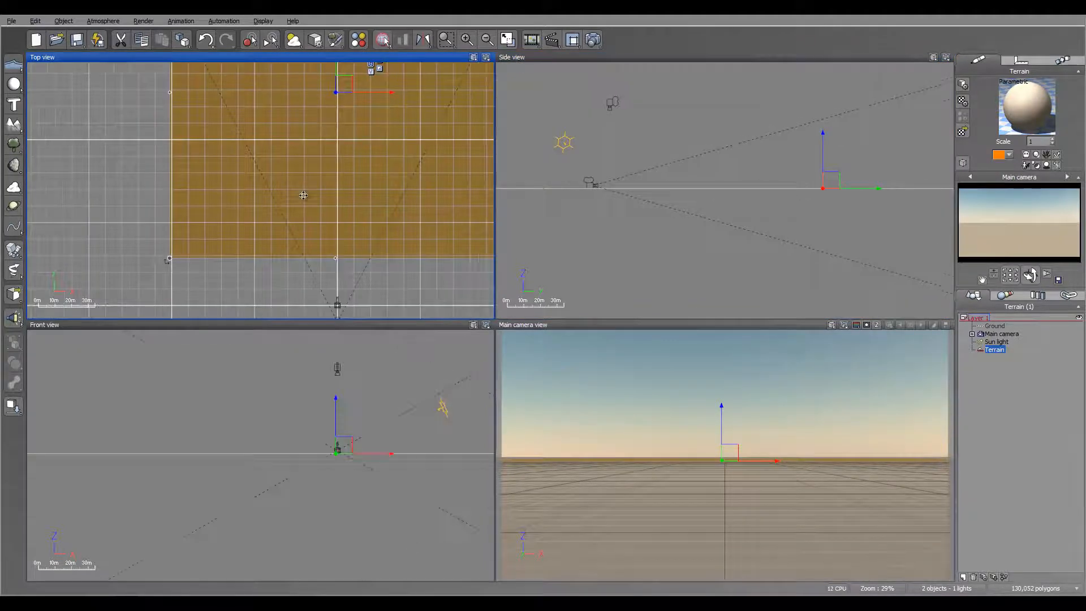
scroll(303, 195, "down", 2)
right_click_drag(385, 147, 385, 201)
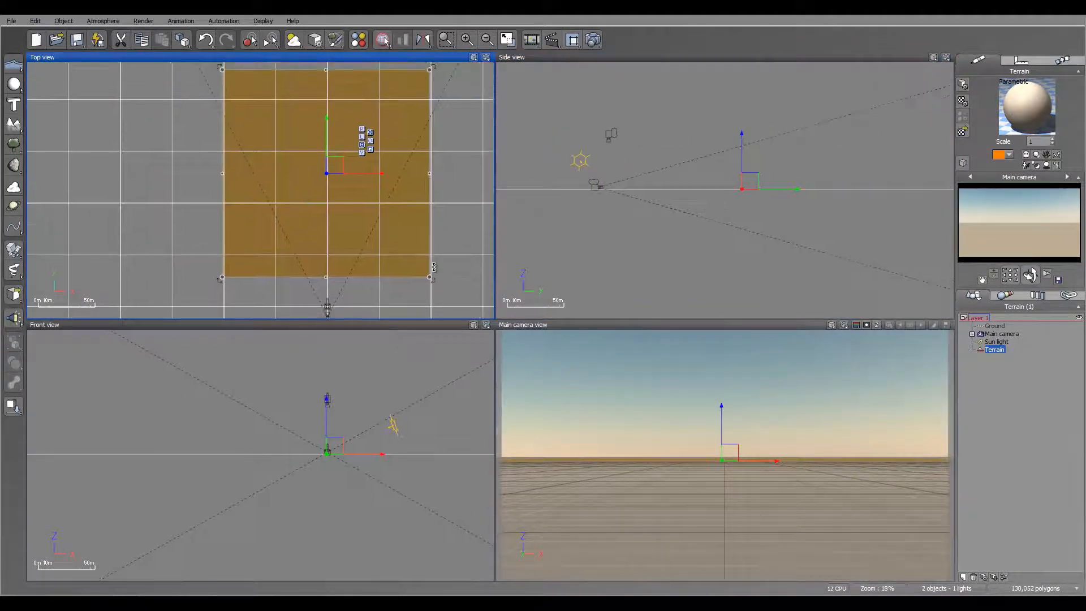
right_click_drag(809, 175, 782, 178)
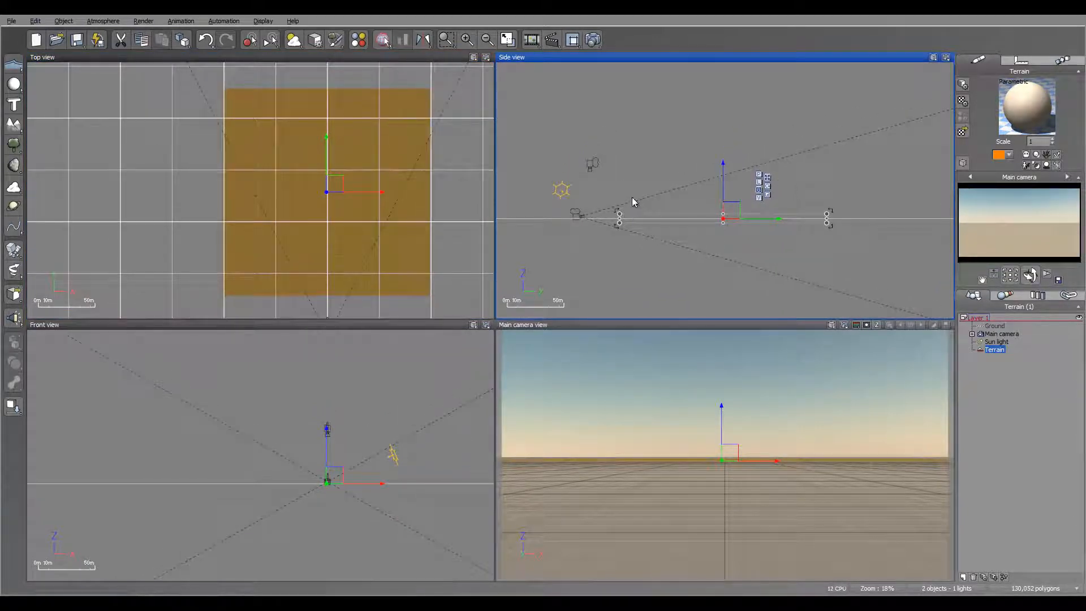
left_click(1012, 336)
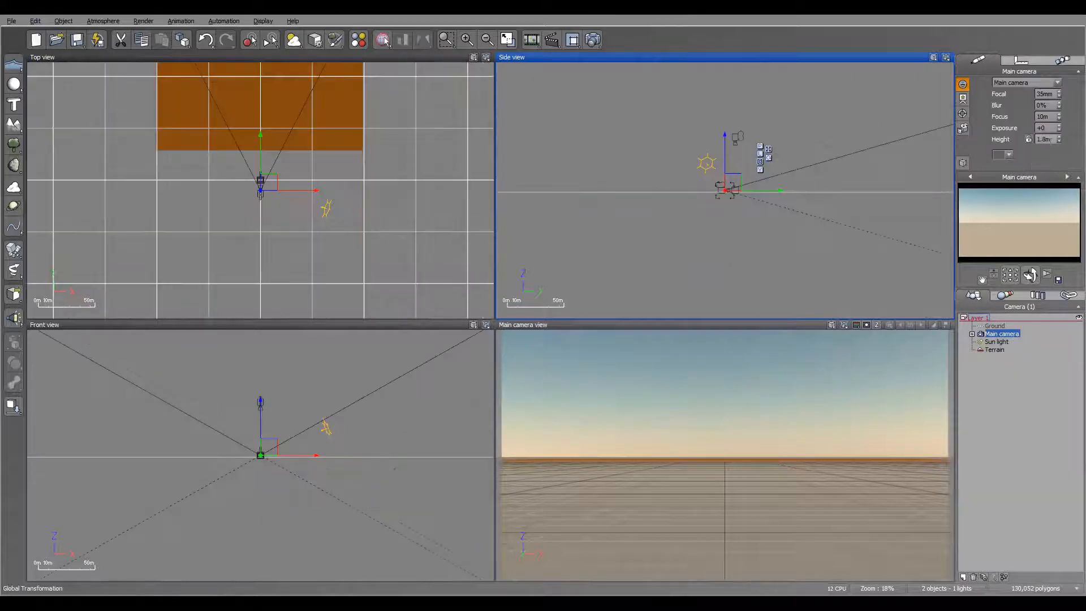
right_click_drag(810, 163, 785, 194)
left_click_drag(700, 187, 694, 158)
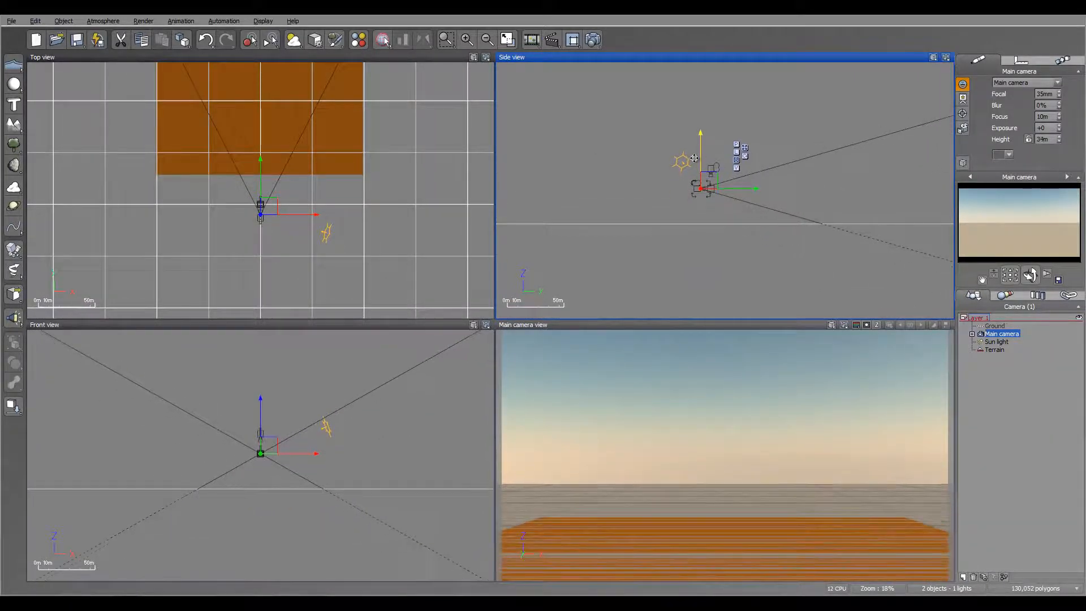
right_click_drag(835, 164, 807, 140)
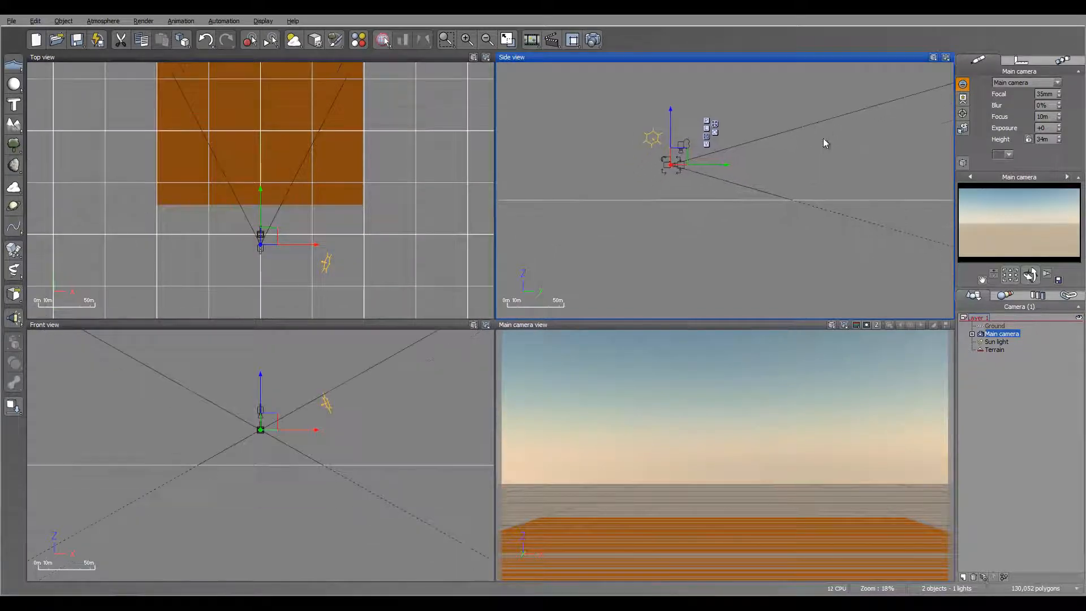
Tilt the main camera down toward the terrain and move it back, with its height at about 35.7 m
mouse_move(1029, 275)
left_mouse_down()
mouse_move(1029, 323)
mouse_move(1030, 296)
left_mouse_up()
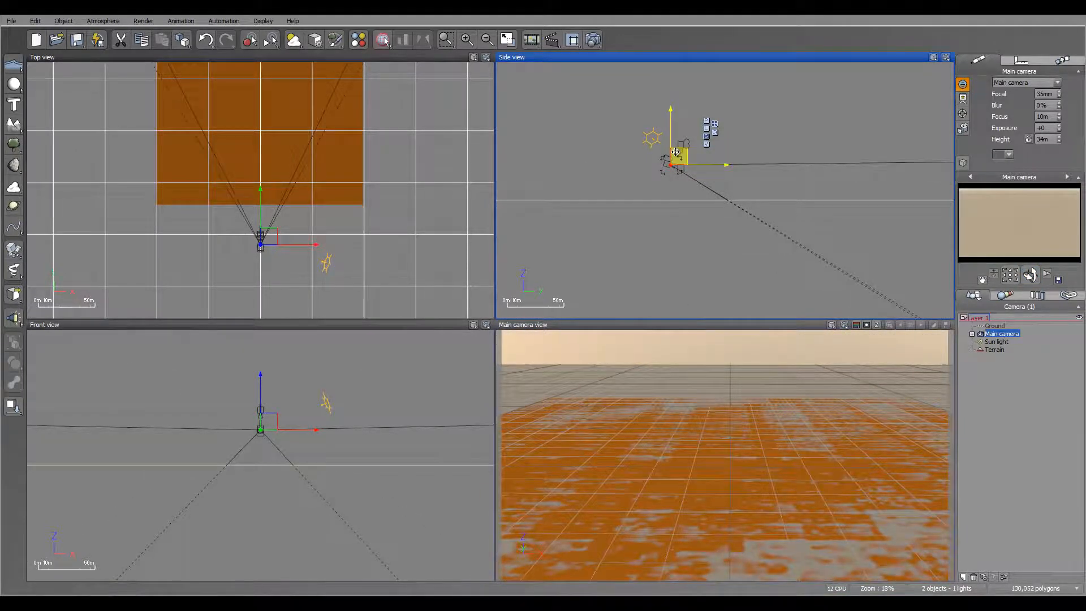
left_click_drag(679, 154, 642, 152)
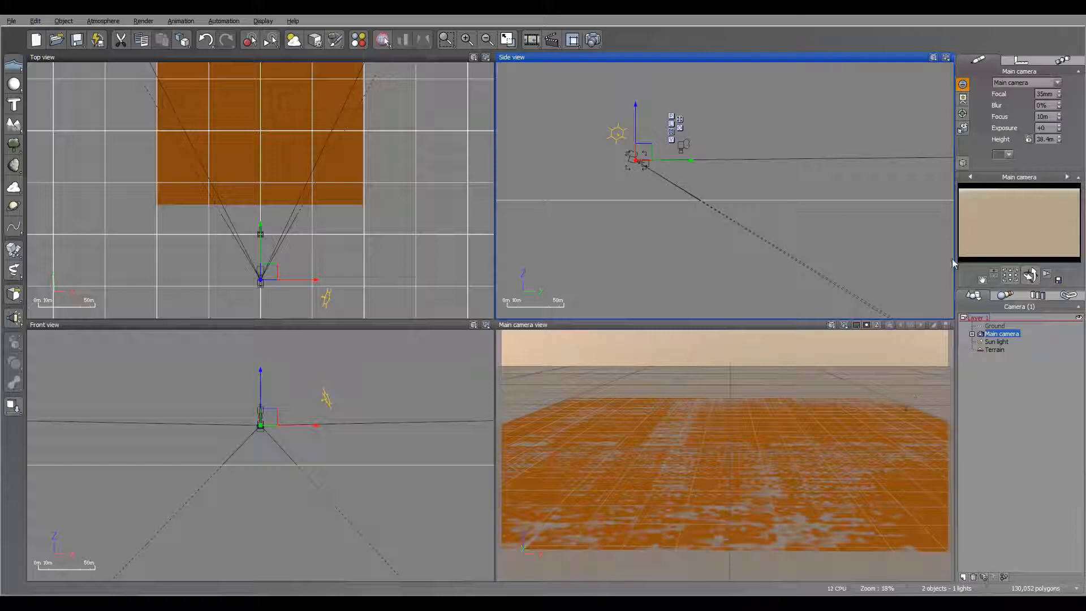
left_click_drag(642, 153, 649, 156)
left_click(1030, 275)
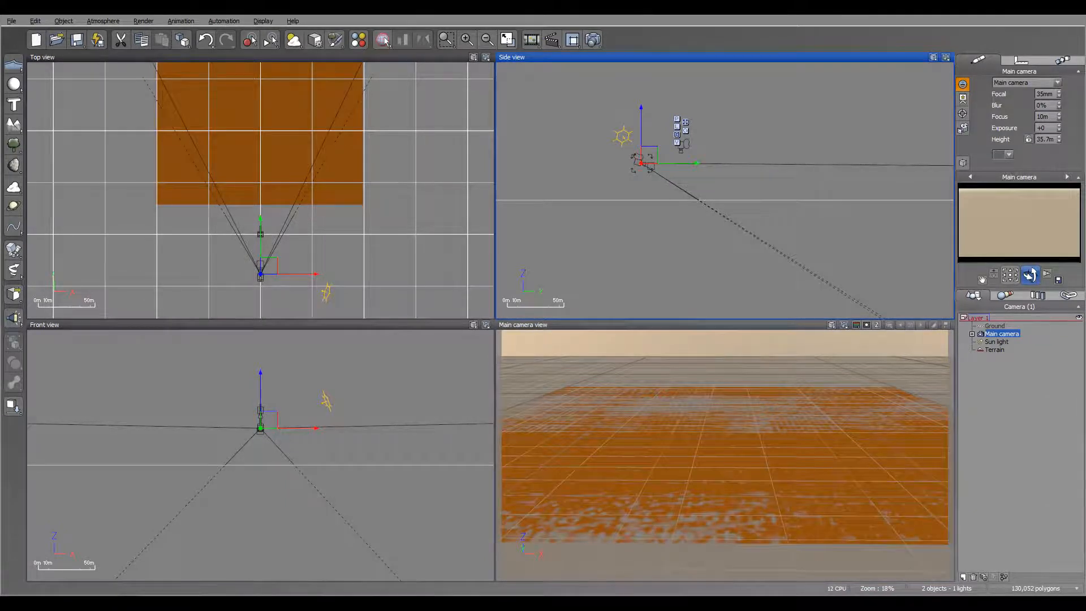
left_click_drag(1030, 275, 1029, 268)
Select the terrain in the top view and widen it along X on both sides to cover the main camera's field of view
right_click_drag(254, 115, 279, 184)
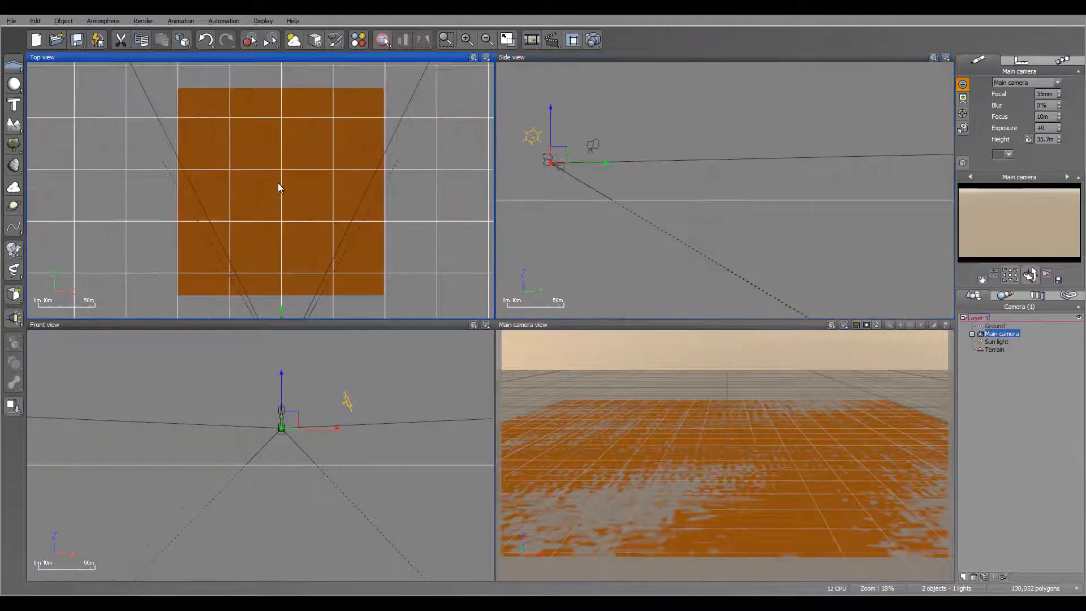
left_click(279, 184)
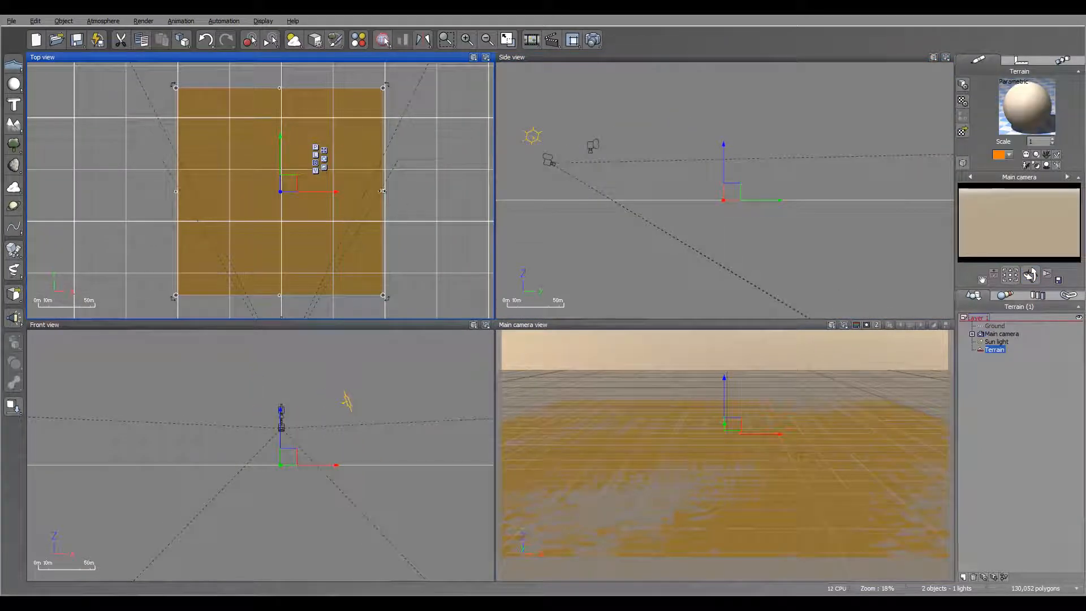
left_click_drag(383, 191, 413, 192)
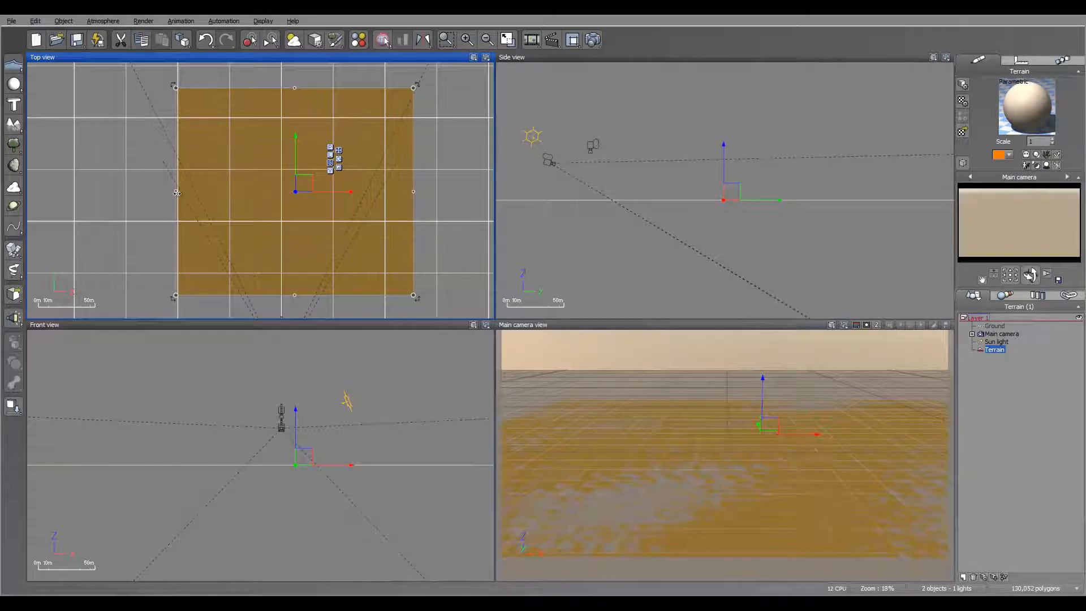
left_click_drag(177, 192, 139, 192)
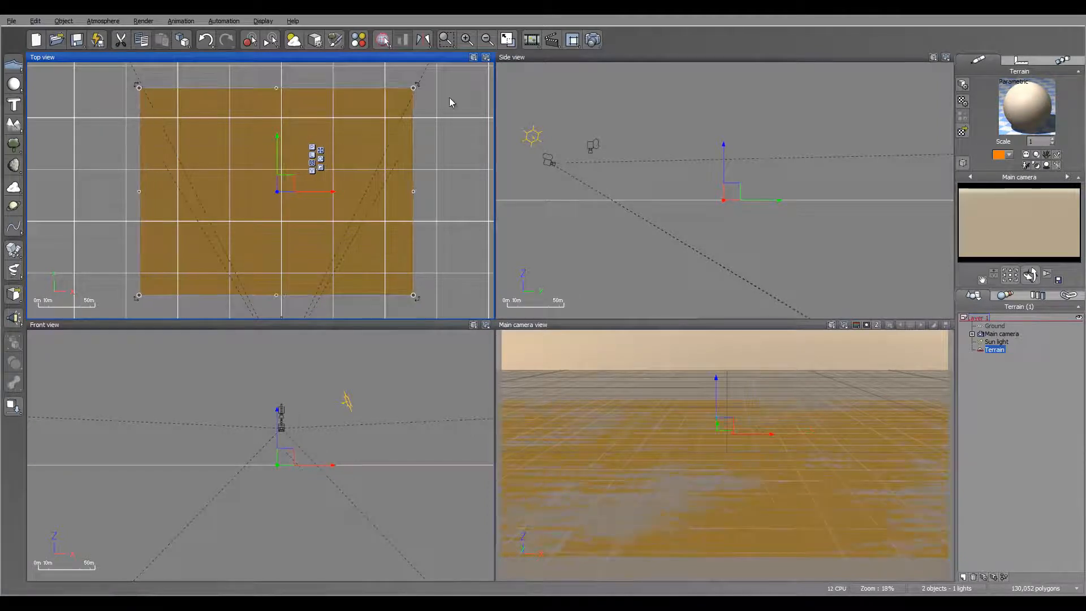
left_click_drag(415, 193, 417, 193)
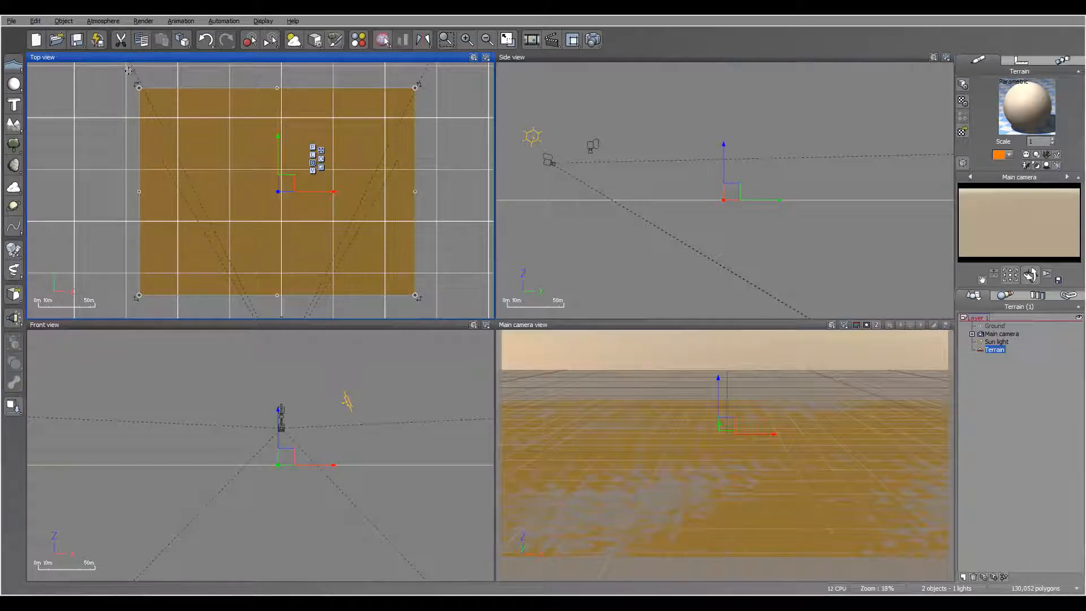
Start a spline just outside the terrain's left edge in the top view and wind it across to the terrain's middle
right_click_drag(214, 204, 198, 198)
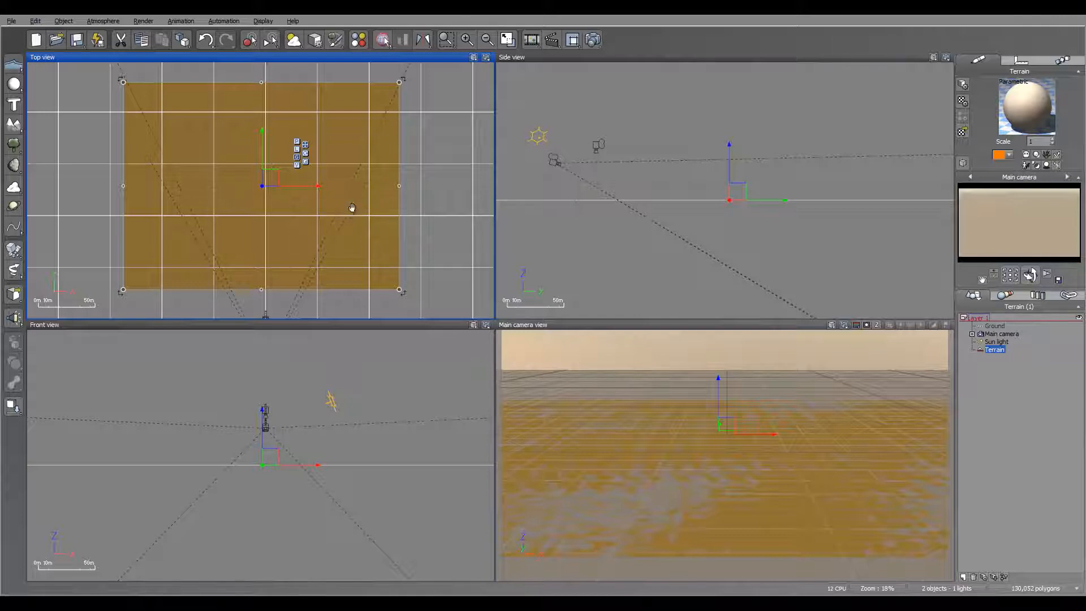
mouse_move(351, 208)
right_mouse_down()
mouse_move(375, 194)
mouse_move(361, 219)
mouse_move(349, 189)
right_mouse_up()
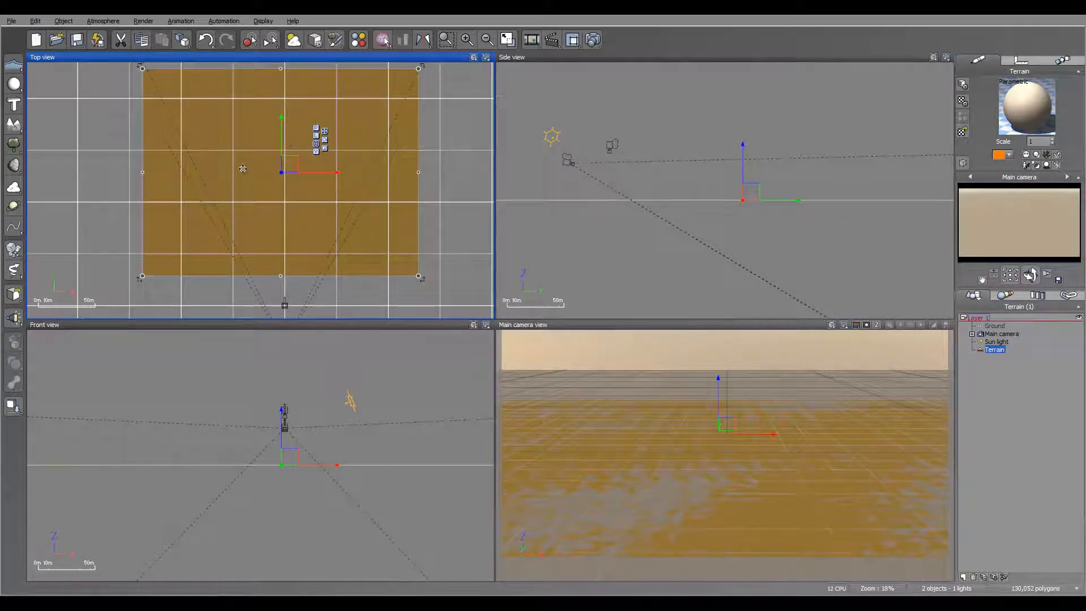
right_click_drag(379, 208, 419, 214)
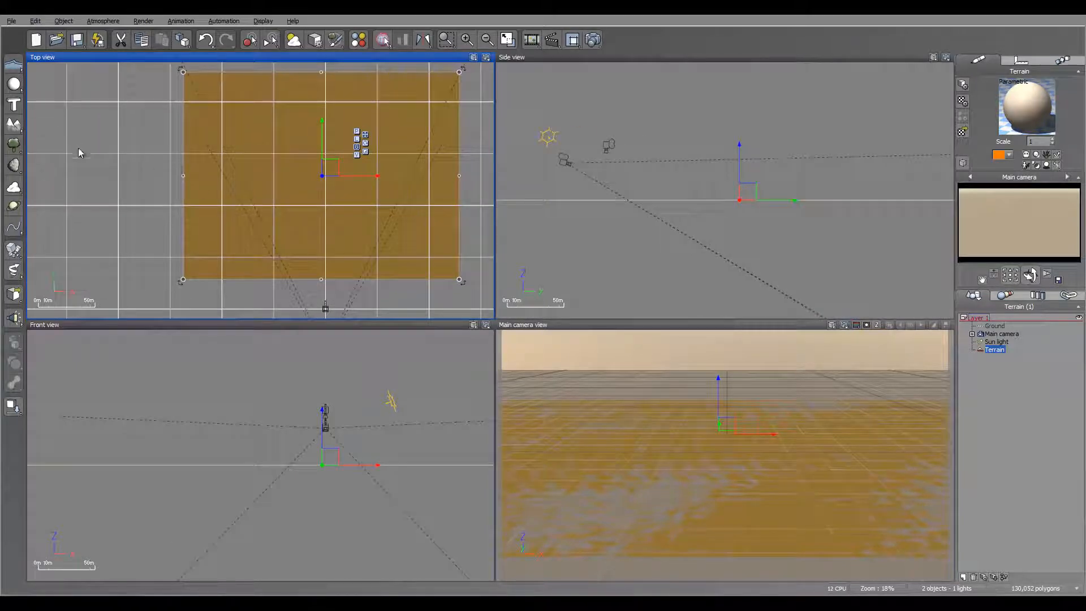
left_click(14, 227)
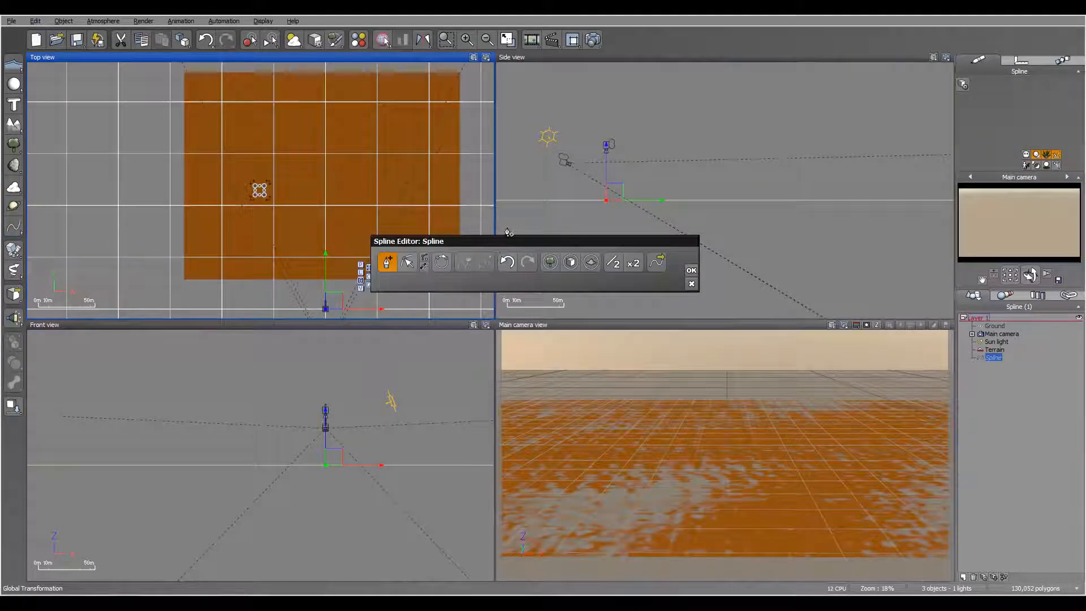
left_click_drag(493, 242, 627, 234)
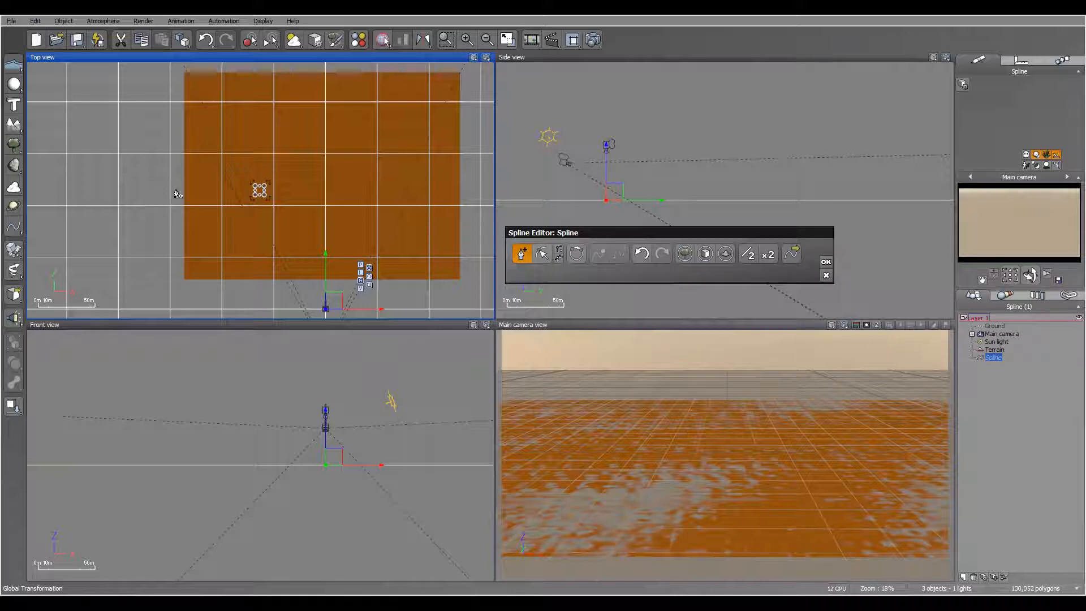
left_click(188, 155)
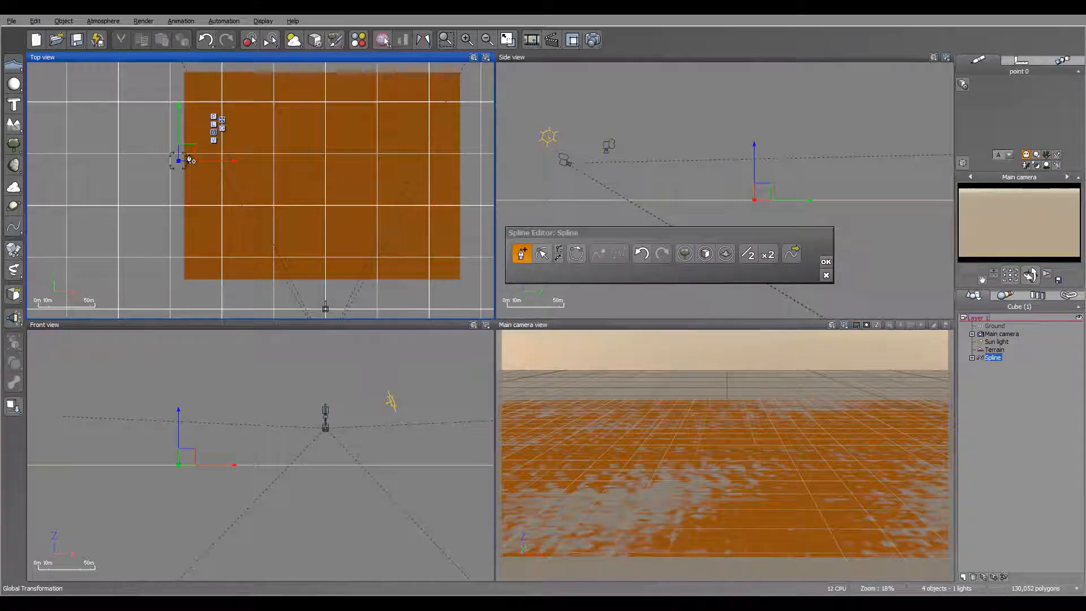
left_click(216, 157)
left_click(229, 161)
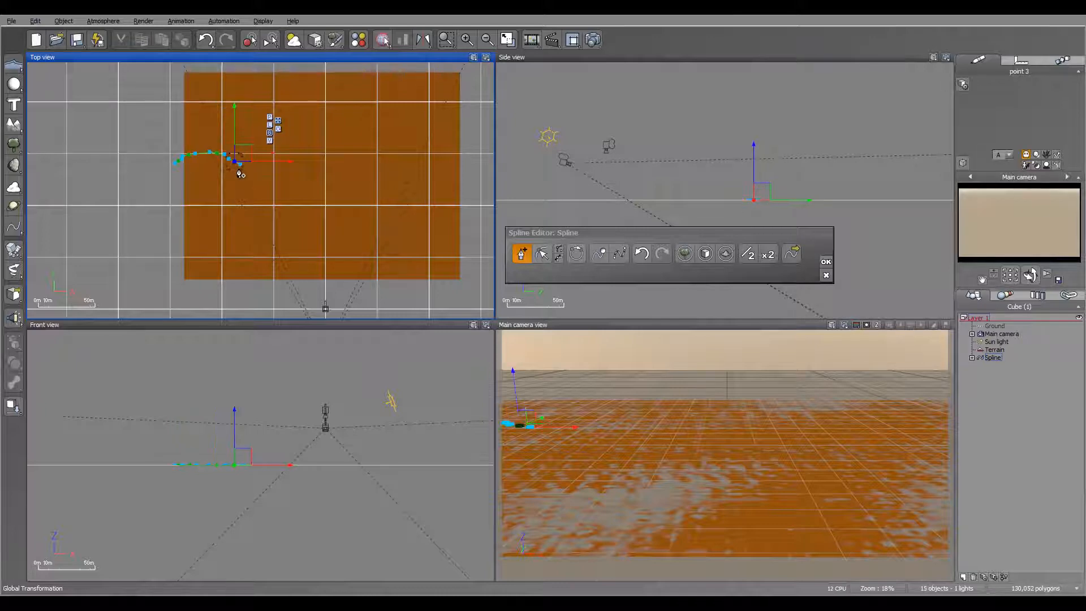
left_click(238, 170)
left_click(251, 181)
left_click(268, 184)
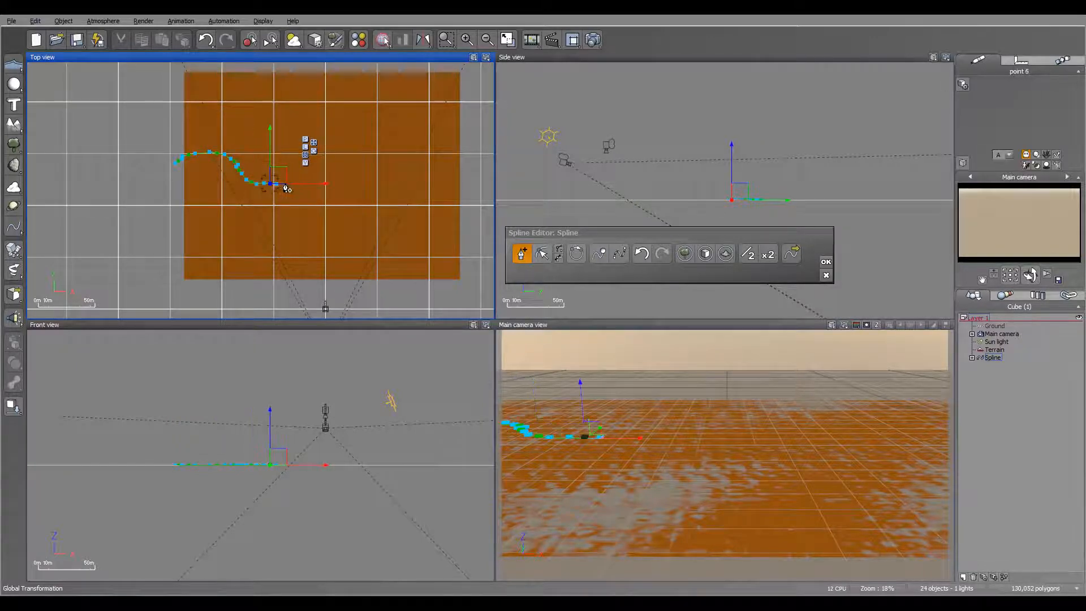
left_click(286, 183)
left_click(311, 179)
left_click(313, 165)
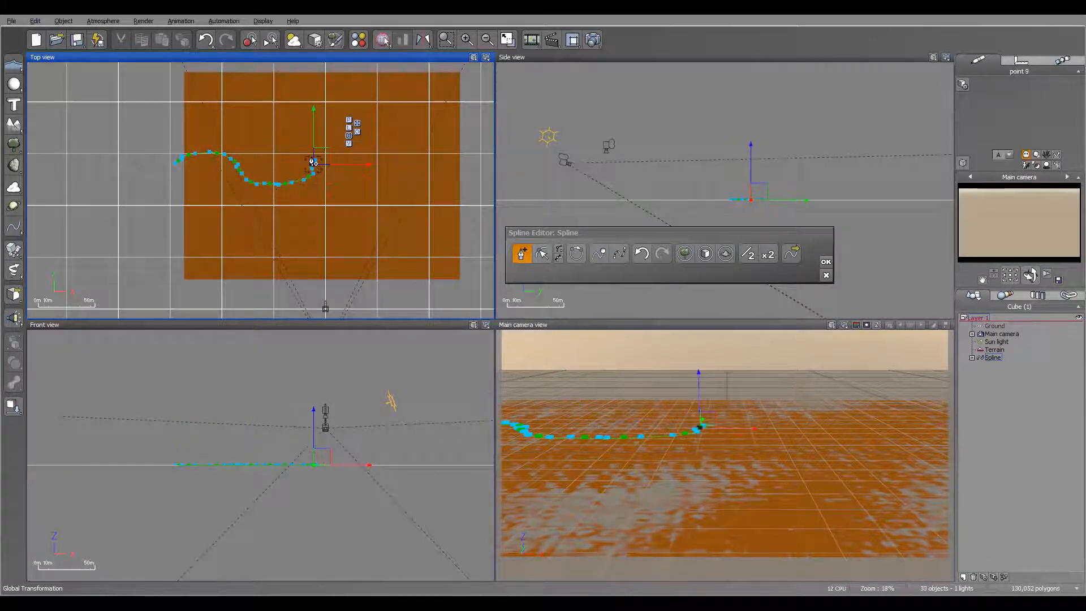
Curve the spline back to the left and around again, forming a flat oval loop near the terrain's middle
left_click(310, 157)
left_click(279, 155)
left_click(261, 159)
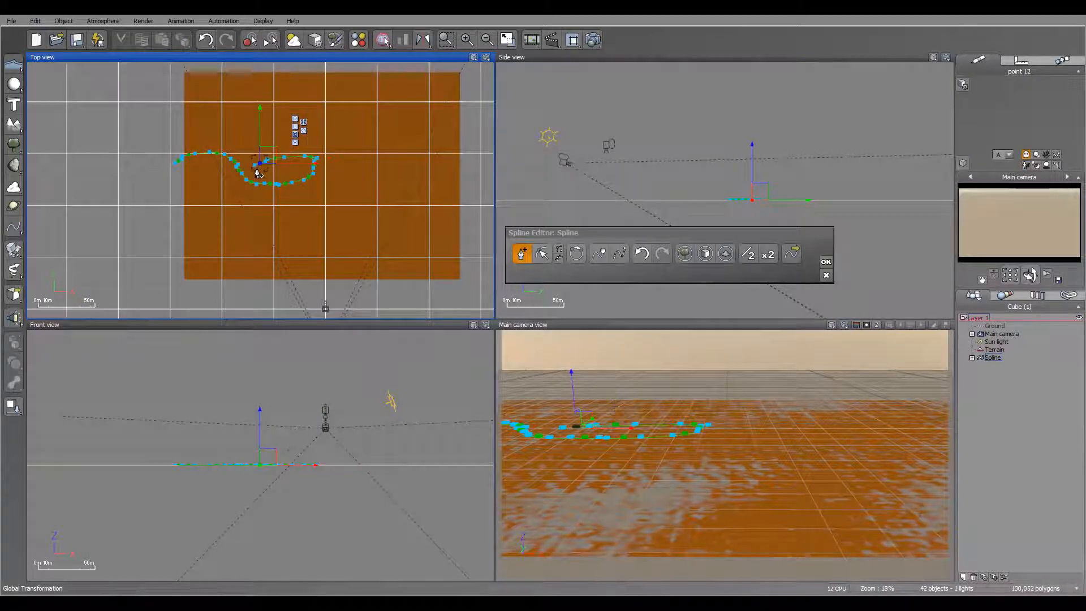
left_click(256, 168)
left_click(275, 181)
left_click(296, 182)
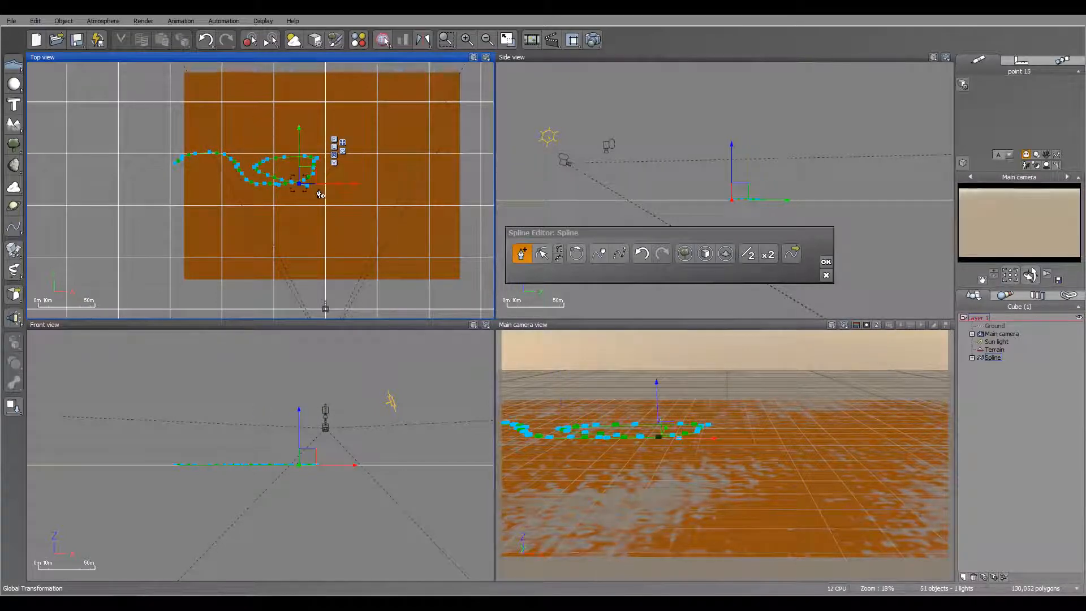
Continue the spline from the loop, dipping and rising in a wave, and end it at the terrain's right edge
left_click(321, 191)
left_click(344, 193)
left_click(367, 170)
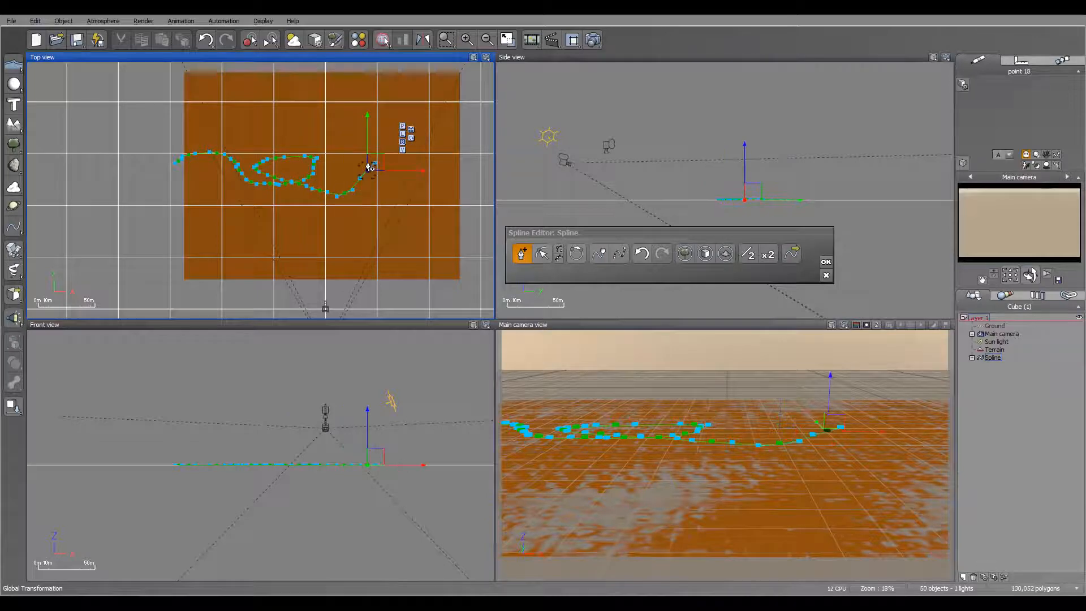
left_click(385, 158)
left_click(406, 154)
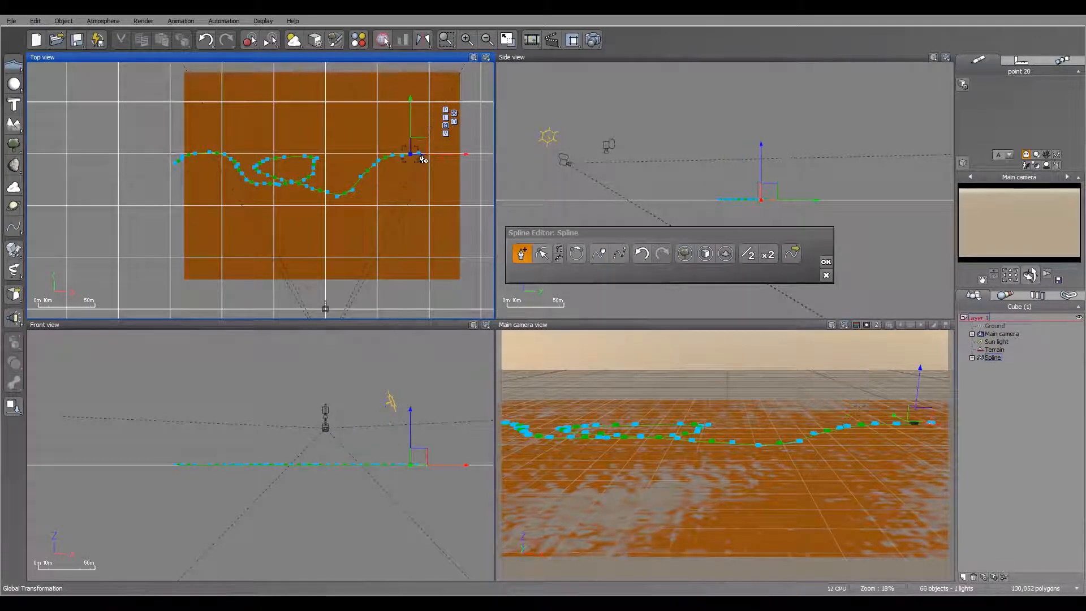
left_click(424, 154)
left_click(439, 159)
left_click(451, 165)
left_click(465, 171)
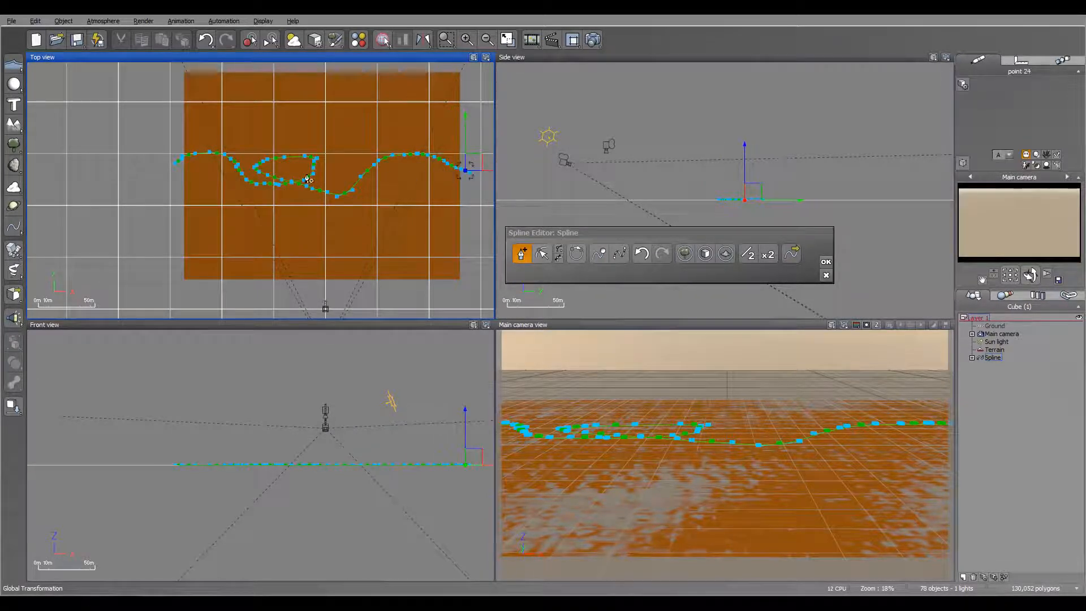
Enable the spline's terrain effect on Terrain, look over the effect's shape profile, and accept the spline
left_click(725, 254)
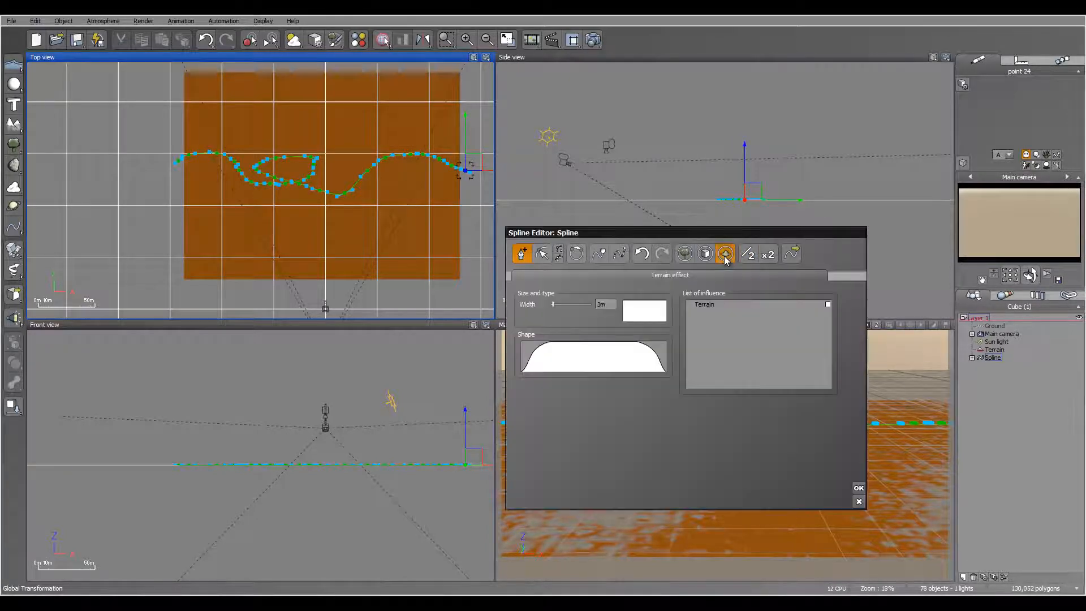
left_click(828, 304)
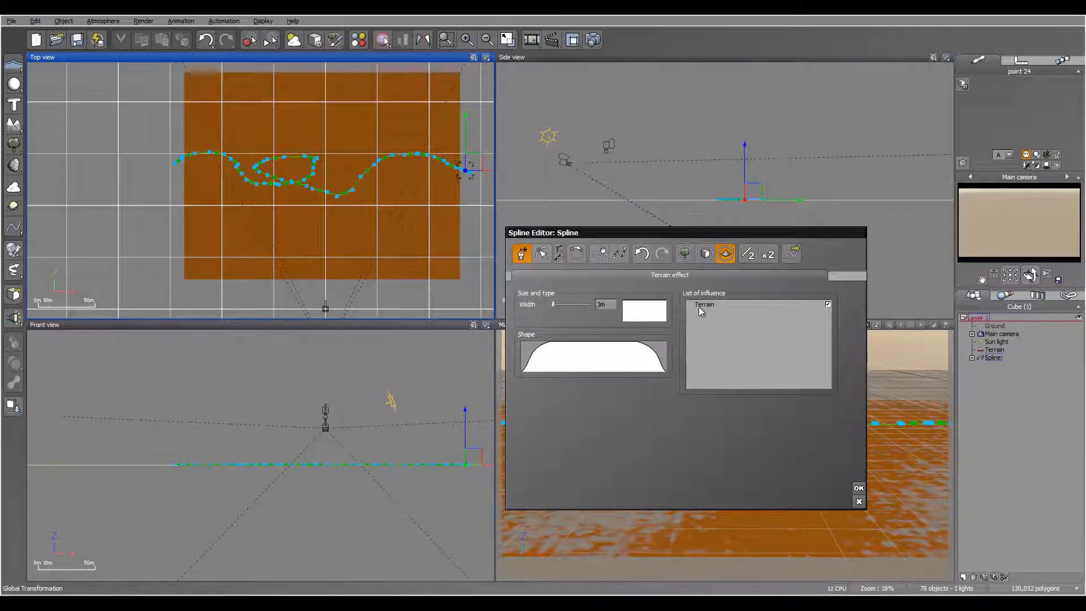
right_click(594, 351)
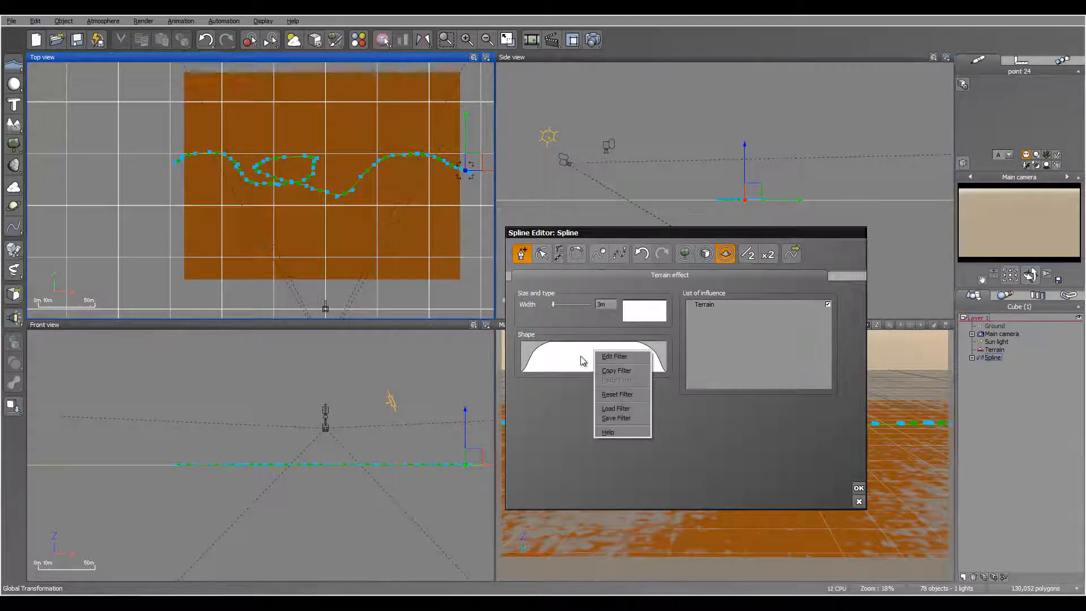
left_click(615, 356)
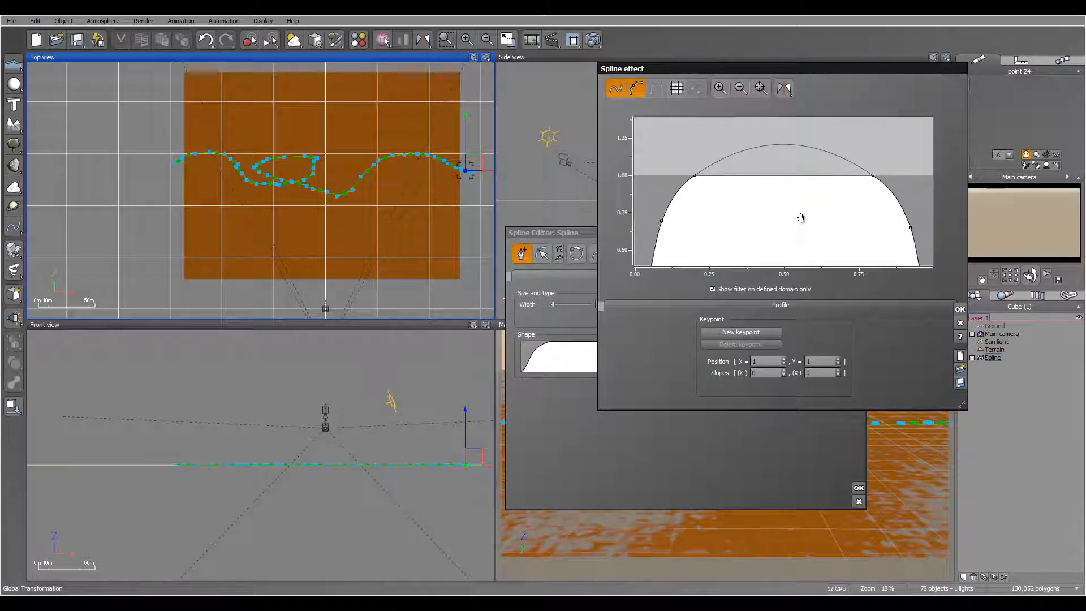
left_click_drag(800, 218, 794, 198)
left_click(960, 309)
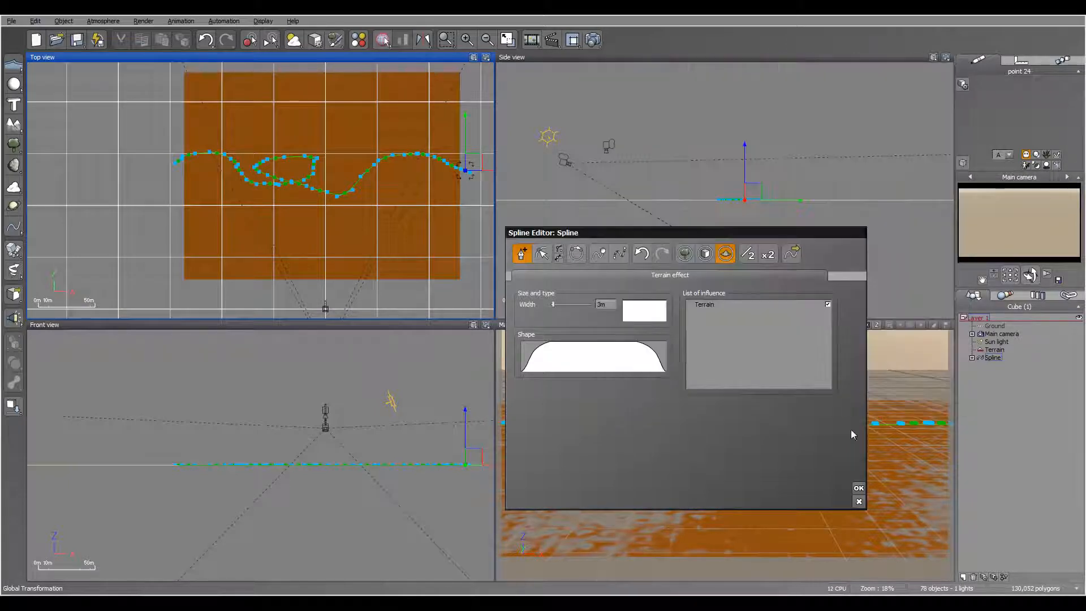
left_click(859, 488)
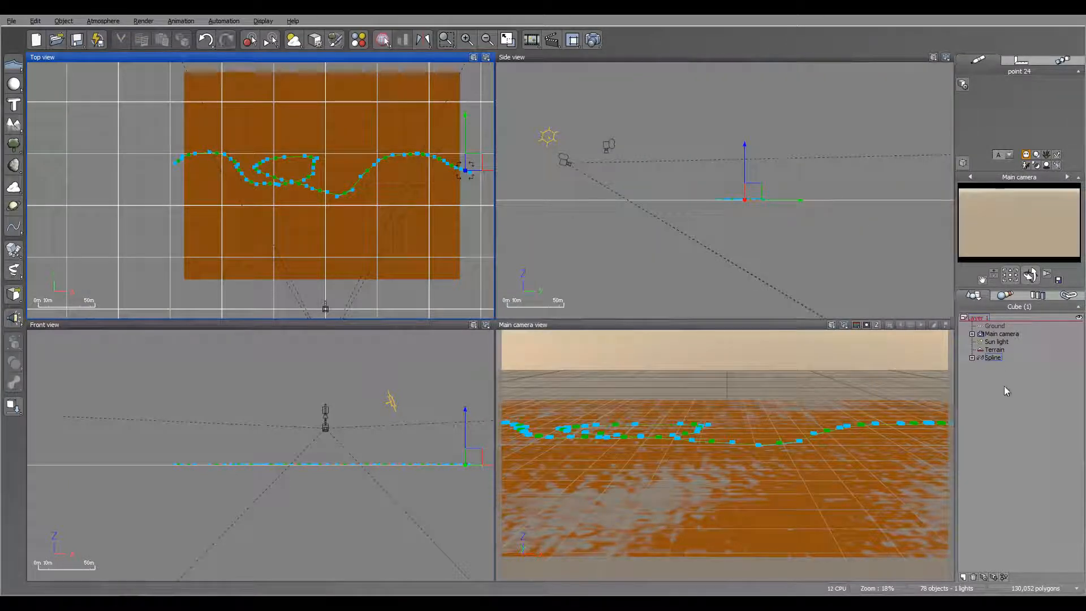
Select the whole spline and raise it slightly along Z in the side view so the terrain is lifted along it
scroll(769, 206, "up", 10)
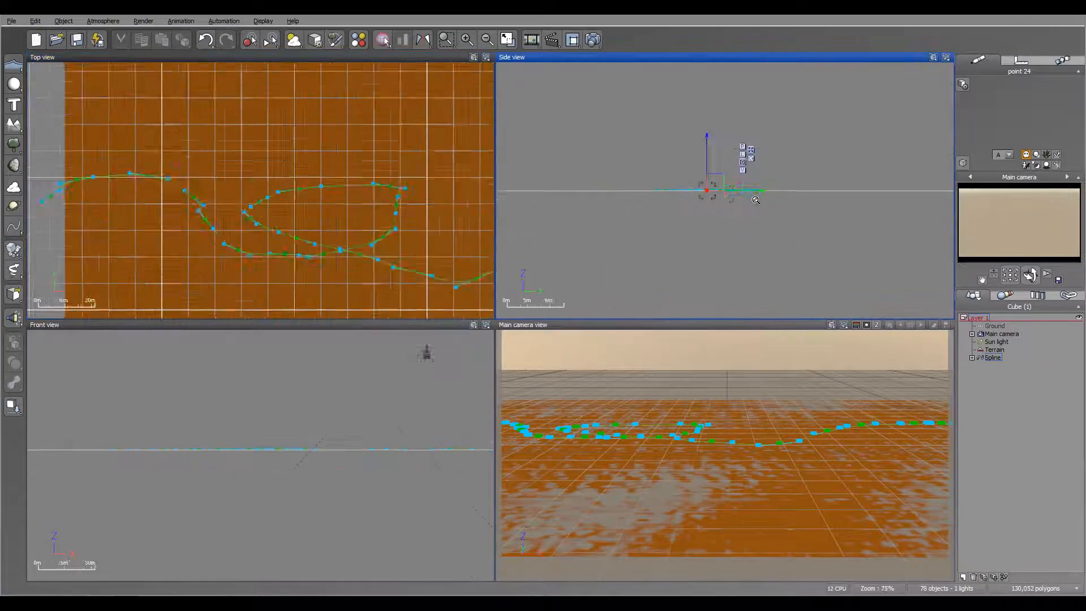
right_click_drag(668, 204, 799, 218)
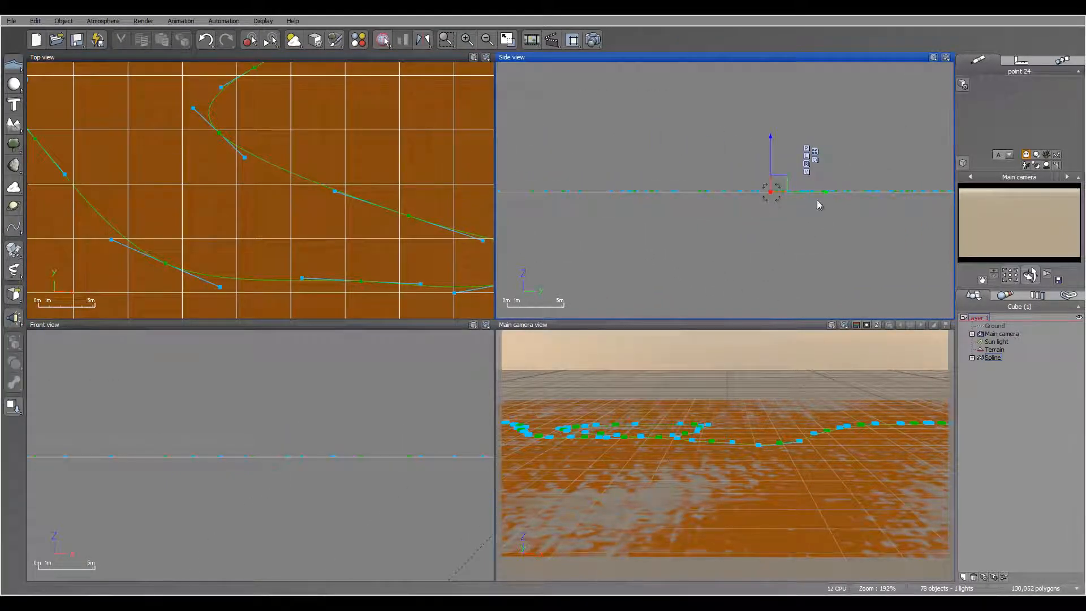
right_click_drag(816, 199, 795, 213)
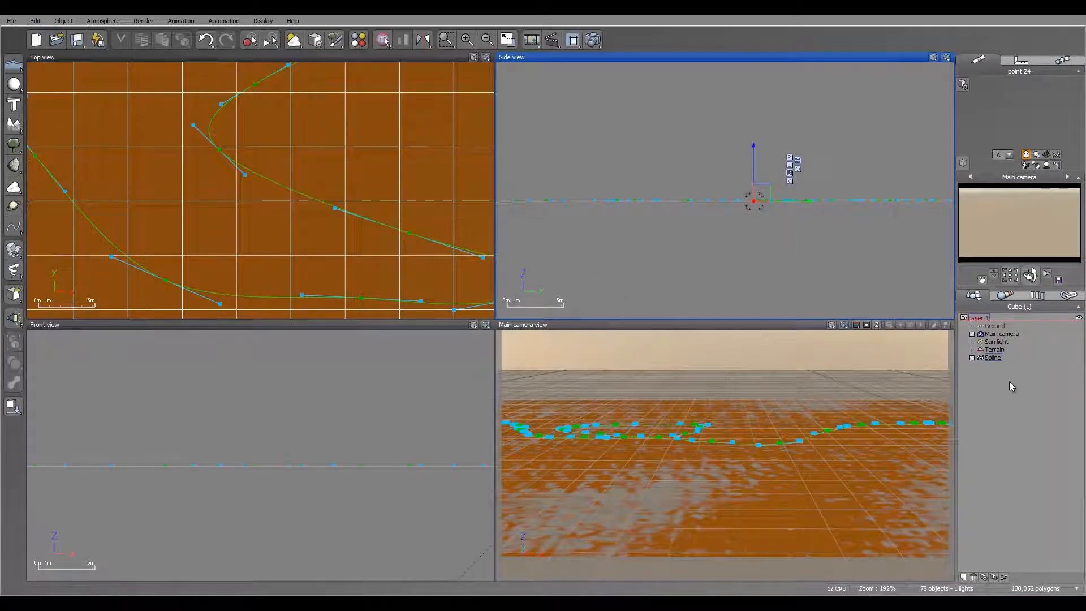
left_click(993, 357)
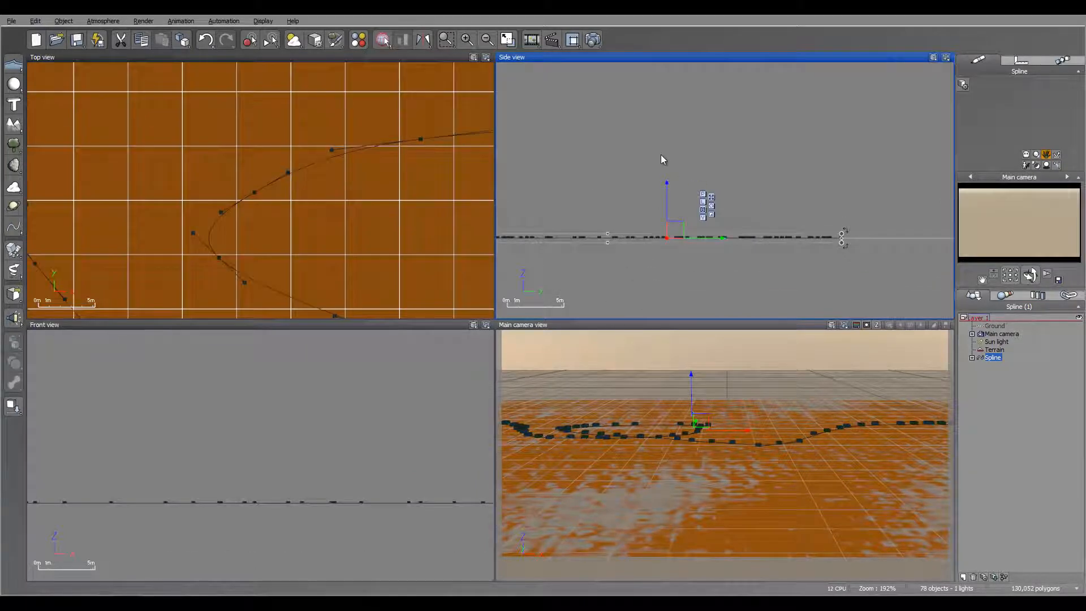
left_click_drag(667, 189, 665, 183)
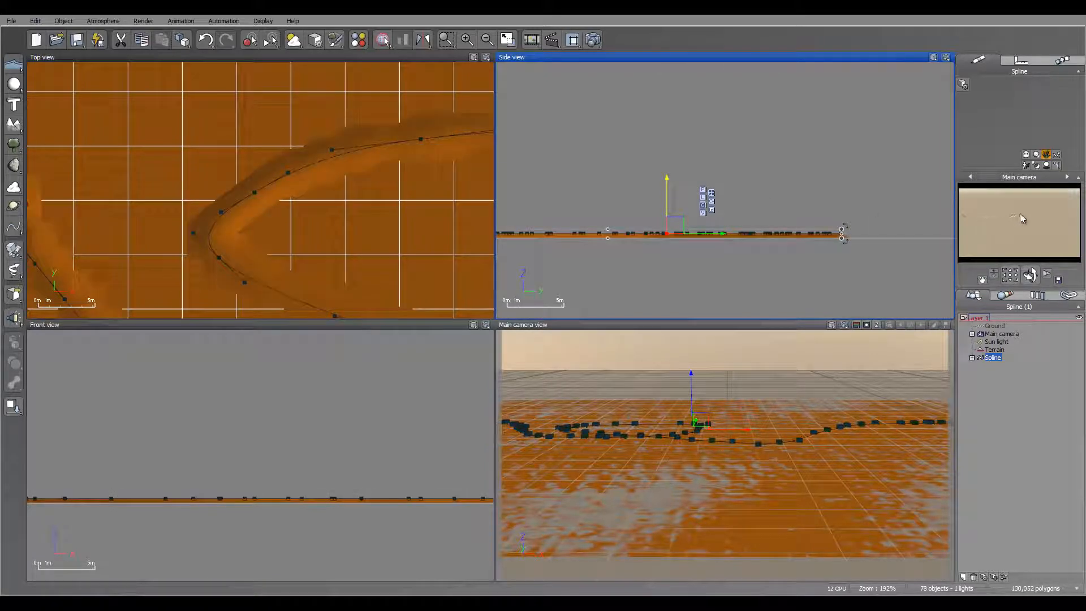
scroll(699, 222, "up", 4)
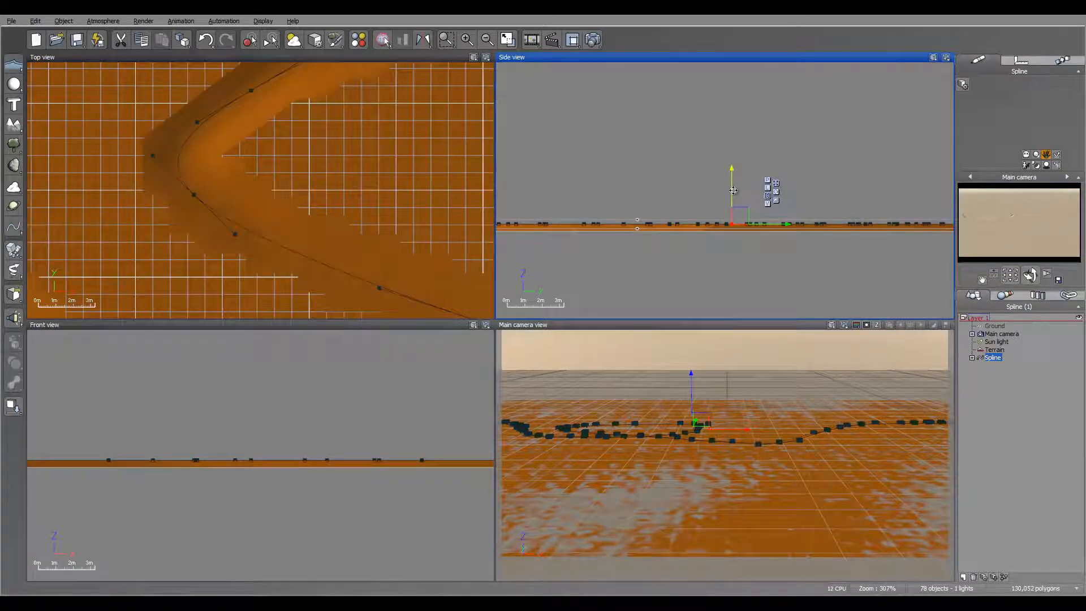
left_click_drag(732, 191, 734, 187)
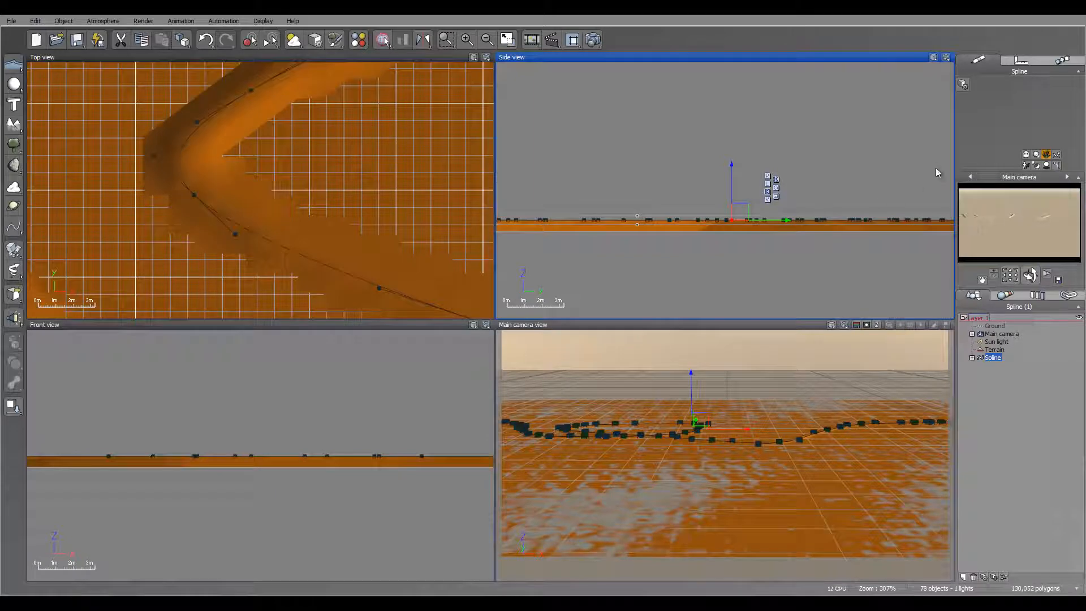
List the raised spline's individual points and lower point 19 slightly along Z in the side view
right_click_drag(711, 178, 656, 142)
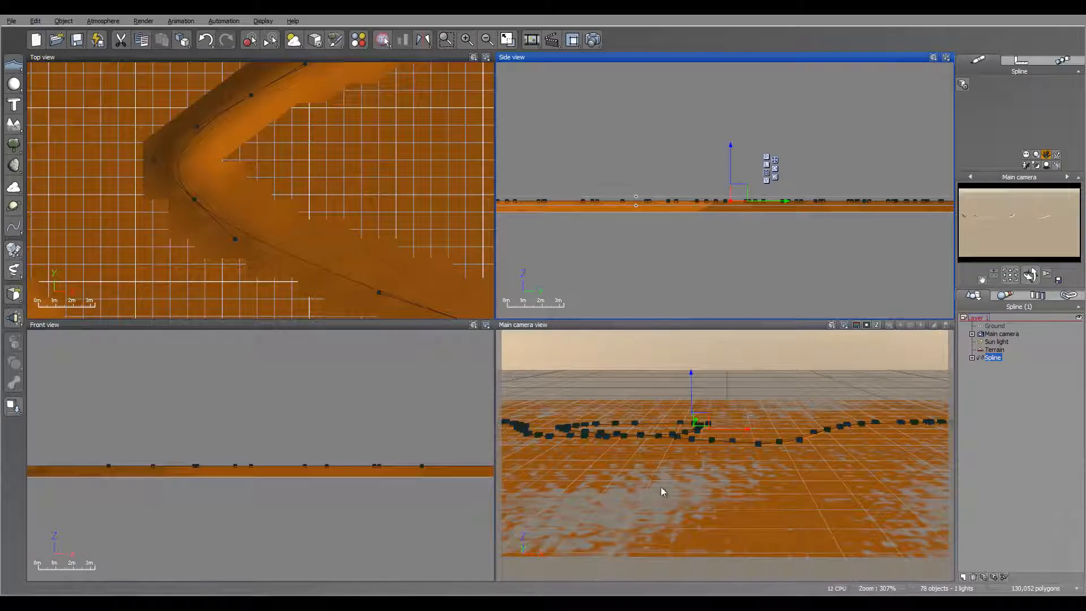
left_click(971, 357)
right_click_drag(687, 226, 855, 165)
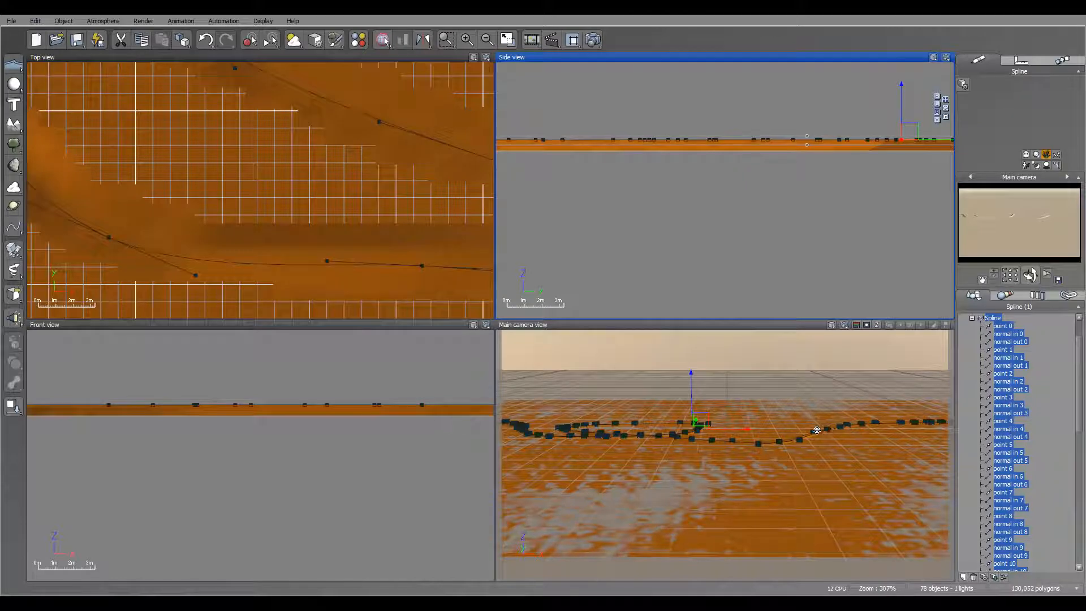
left_click(1002, 469)
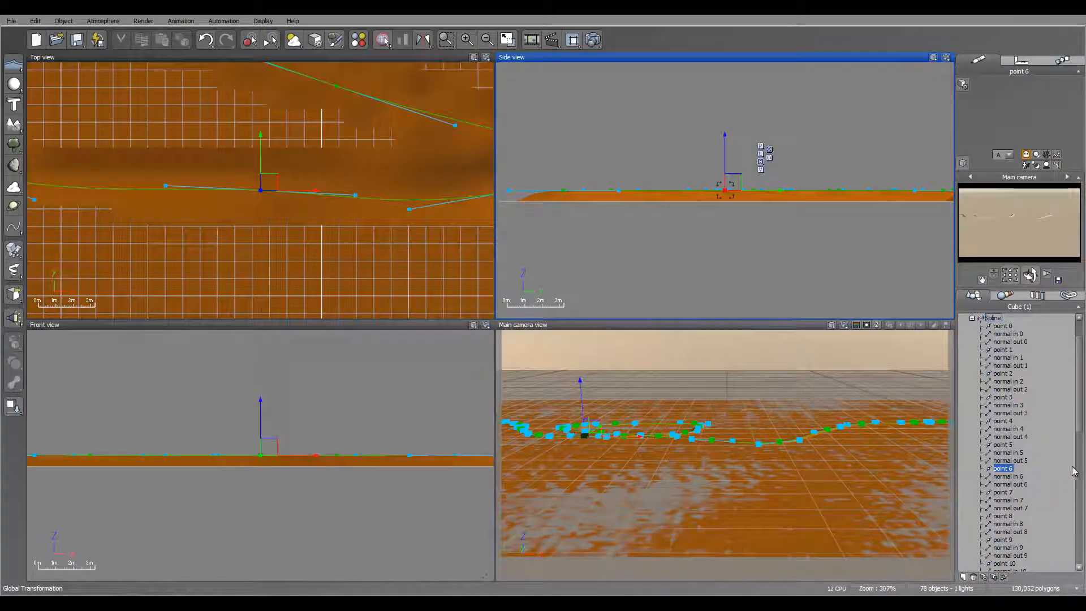
left_click_drag(1078, 396, 1083, 510)
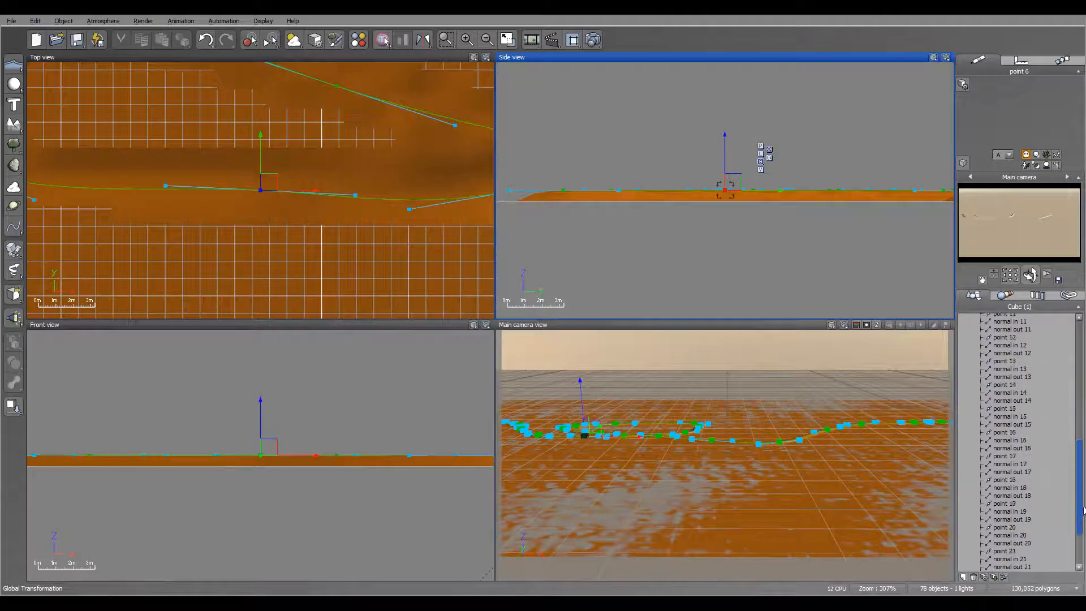
left_click(1004, 433)
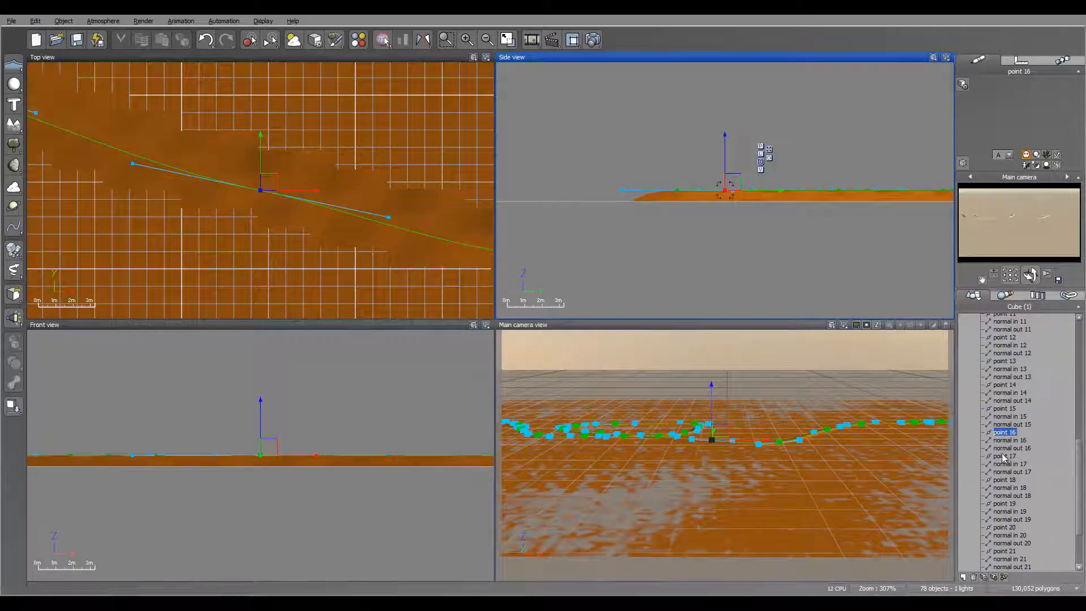
left_click(1005, 528)
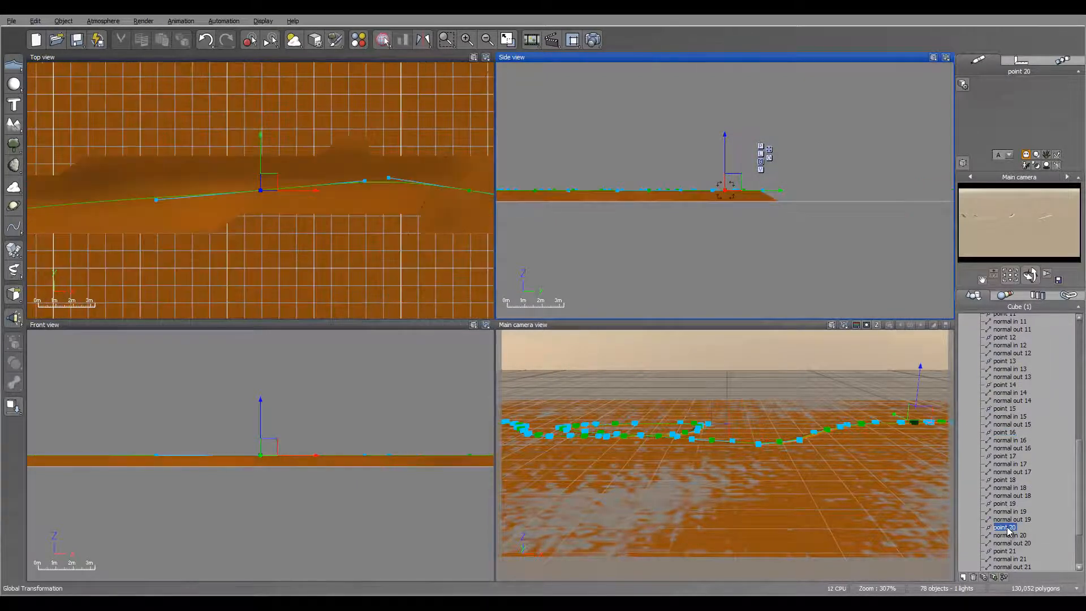
left_click(1005, 503)
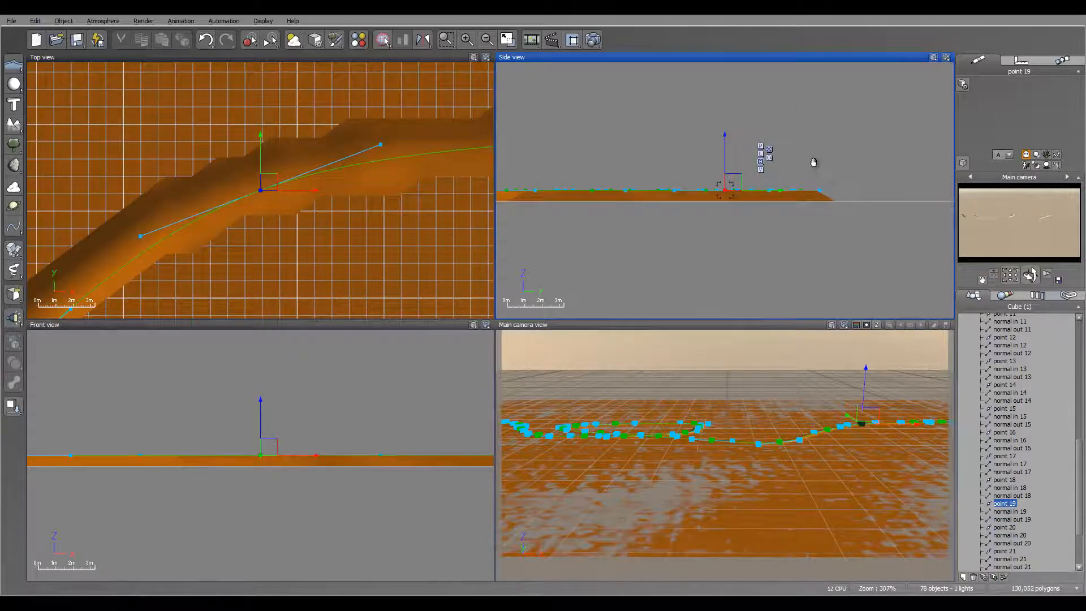
scroll(813, 163, "up", 5)
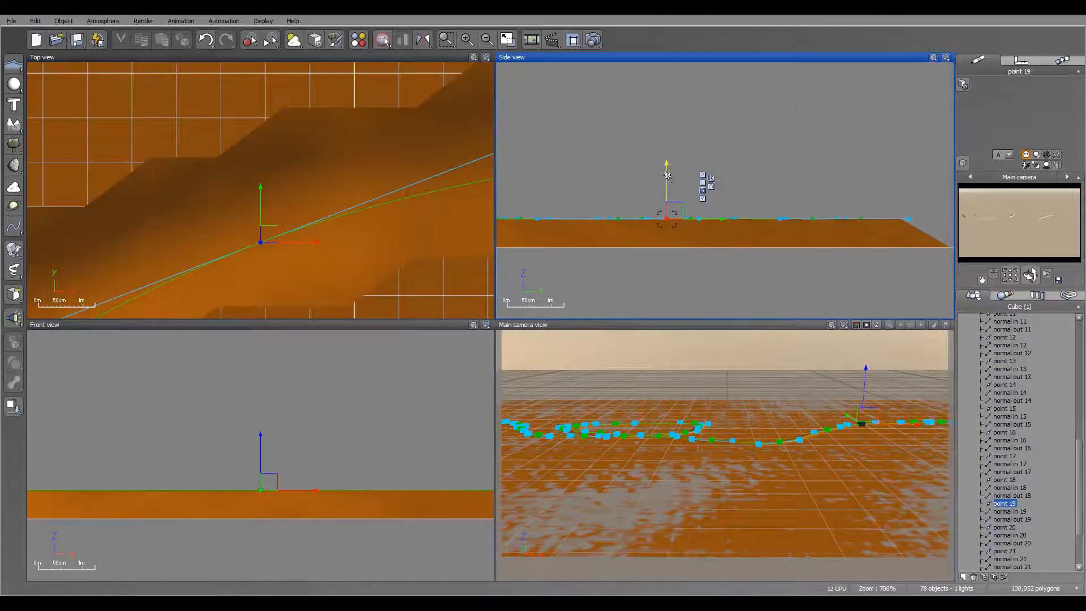
left_click_drag(667, 176, 670, 191)
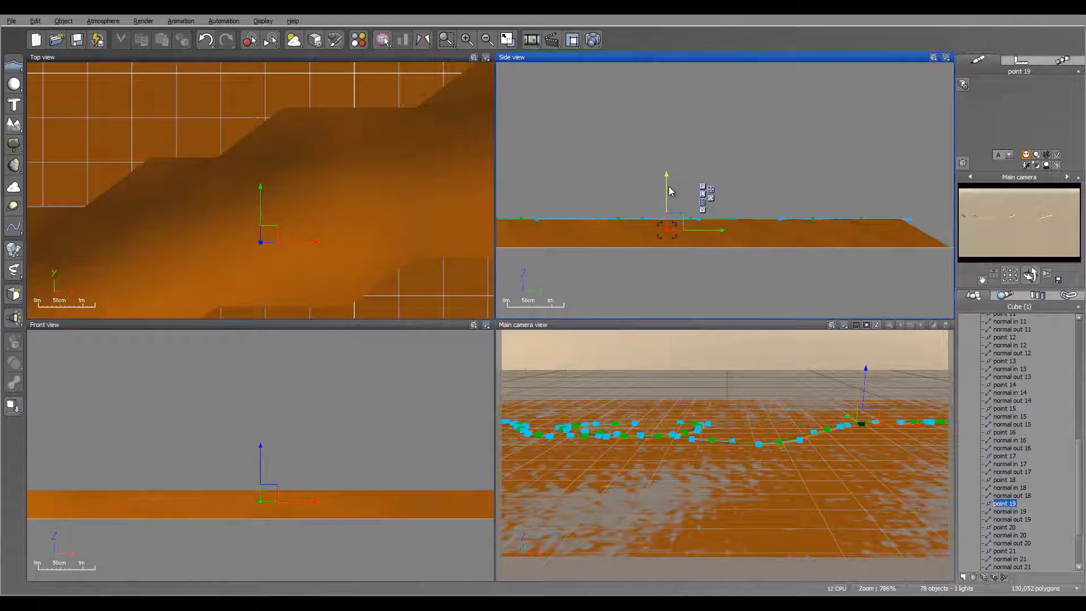
Raise point 18 of the spline slightly along Z, and lower point 17 along Z in the side view
left_click(1004, 479)
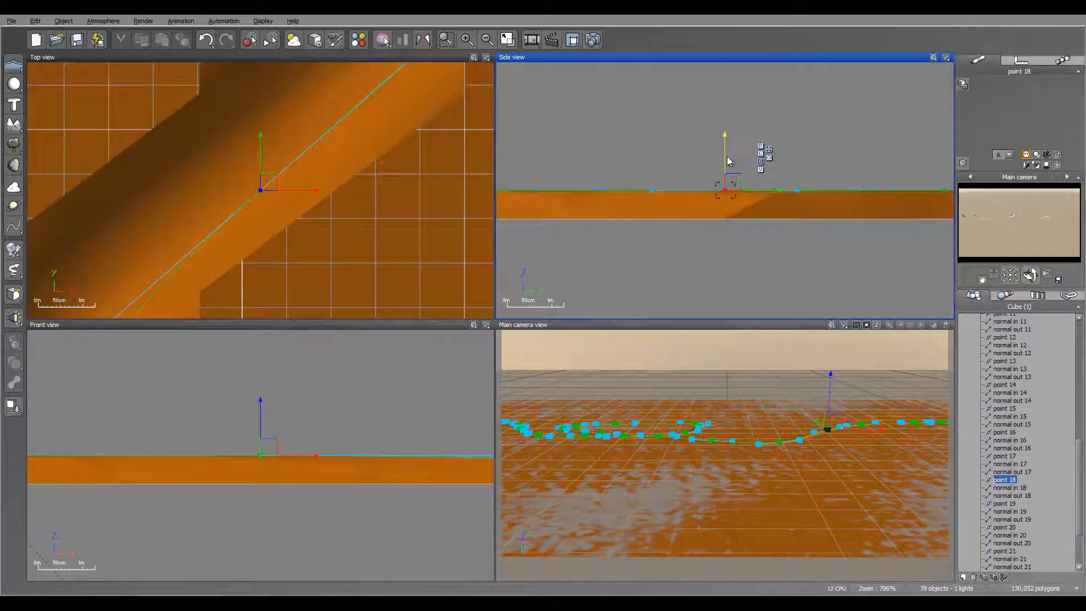
left_click_drag(727, 156, 727, 153)
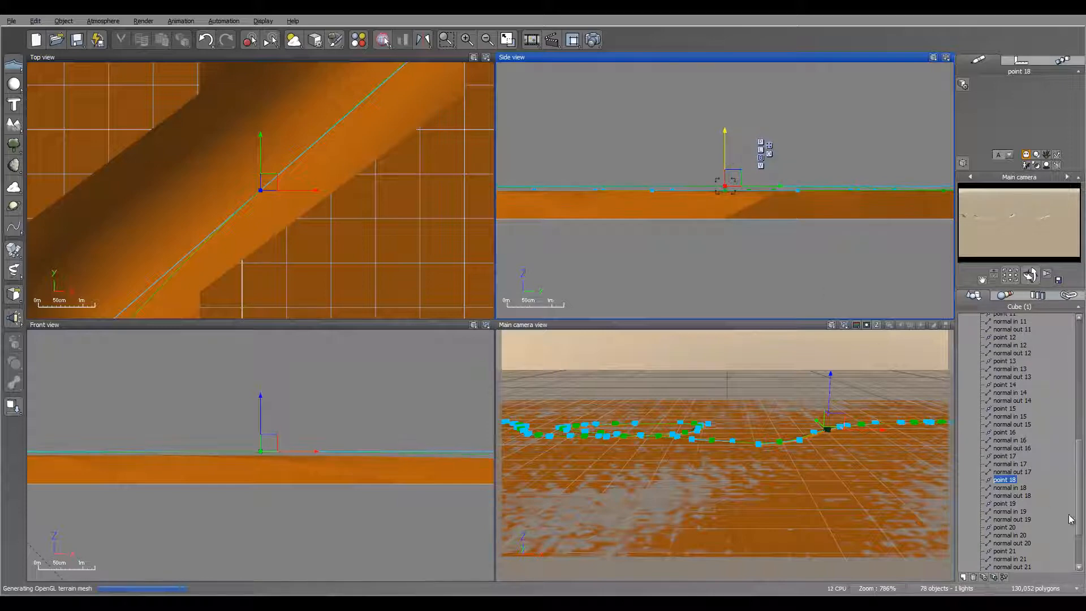
left_click(1004, 456)
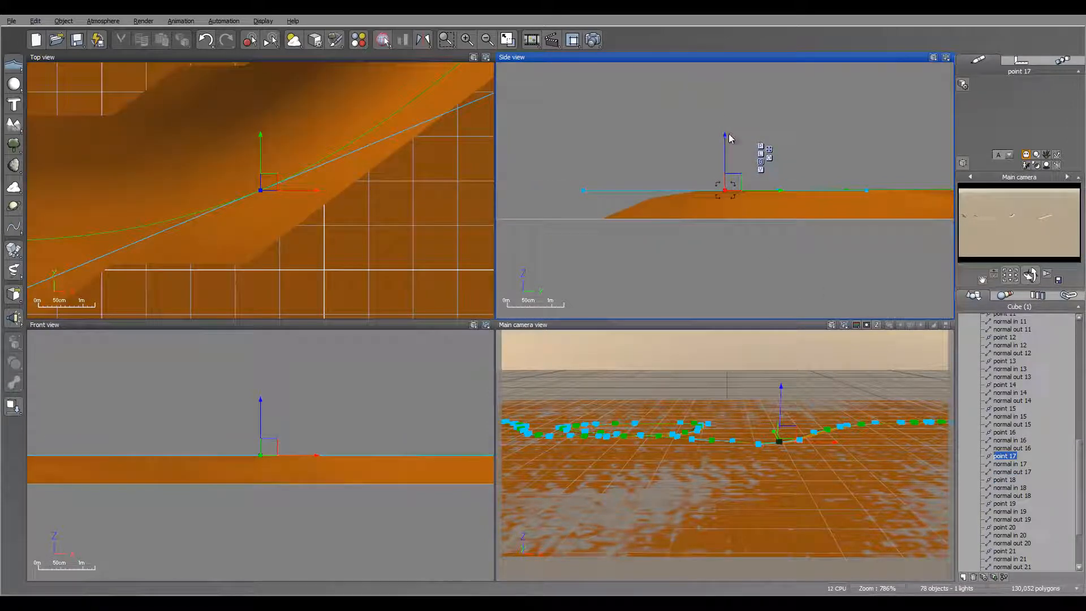
left_click_drag(724, 139, 723, 148)
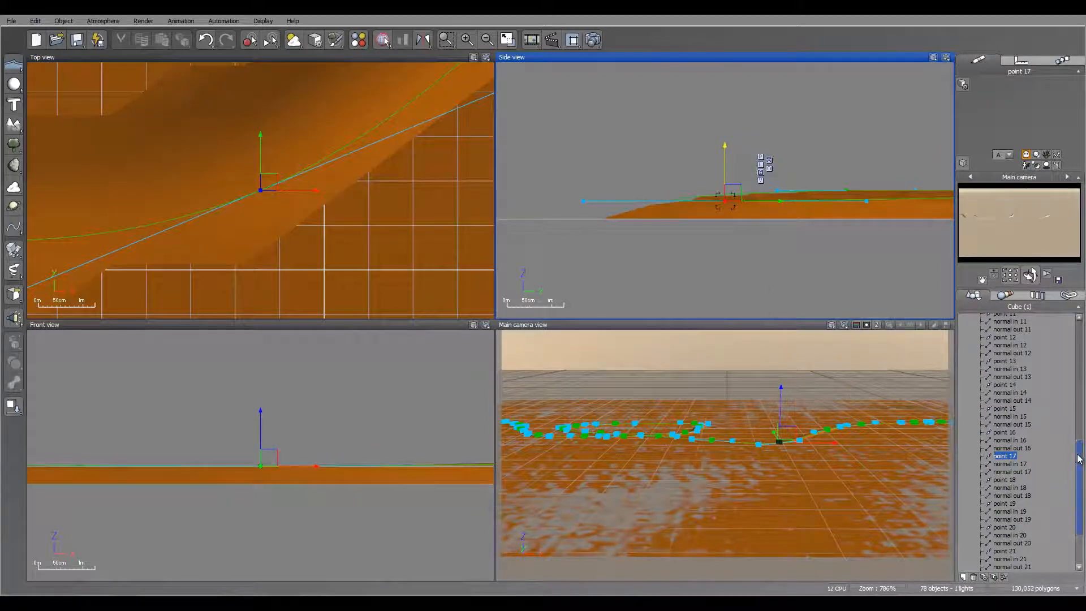
Collapse the spline's point list and clear the selection
left_click_drag(1078, 459, 1077, 336)
left_click(972, 358)
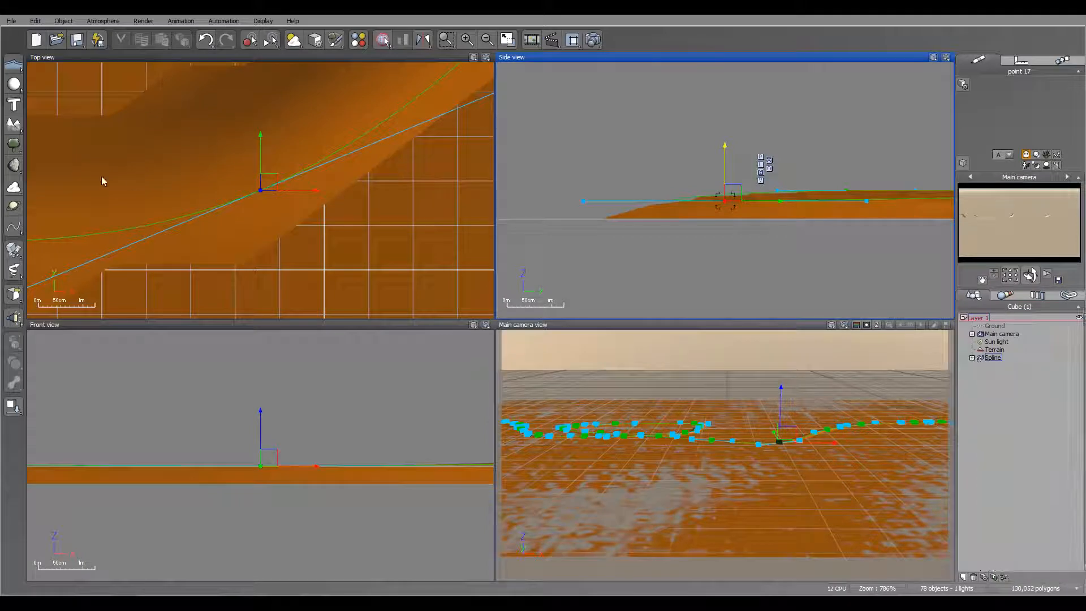
right_click_drag(308, 220, 472, 188)
left_click(1009, 465)
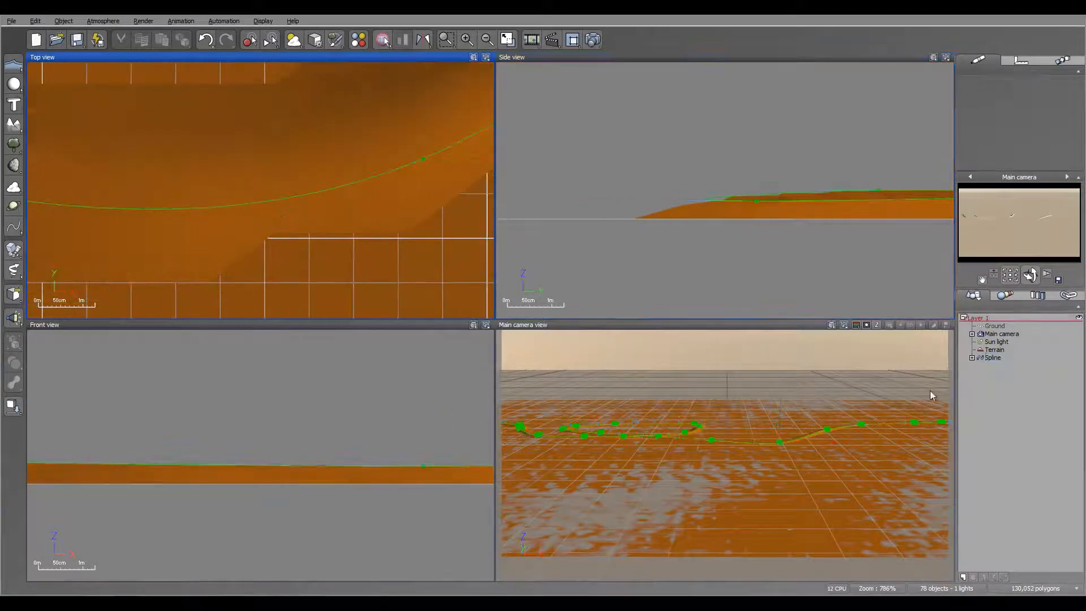
Start a second spline just outside the terrain's upper-left corner in the top view and wind it diagonally to the first spline's loop
scroll(283, 228, "down", 15)
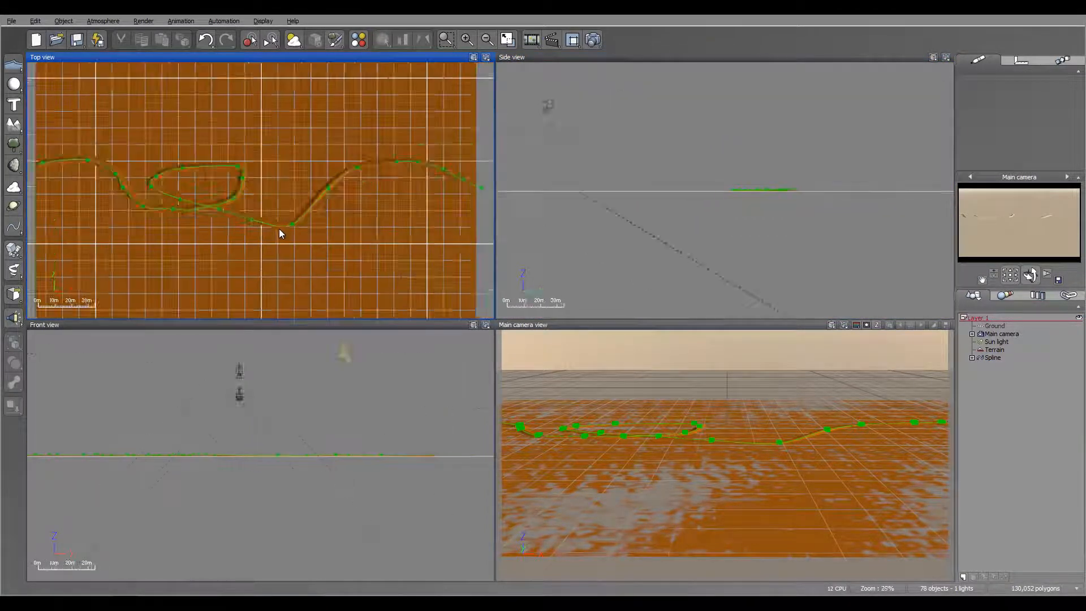
right_click_drag(293, 235, 320, 199)
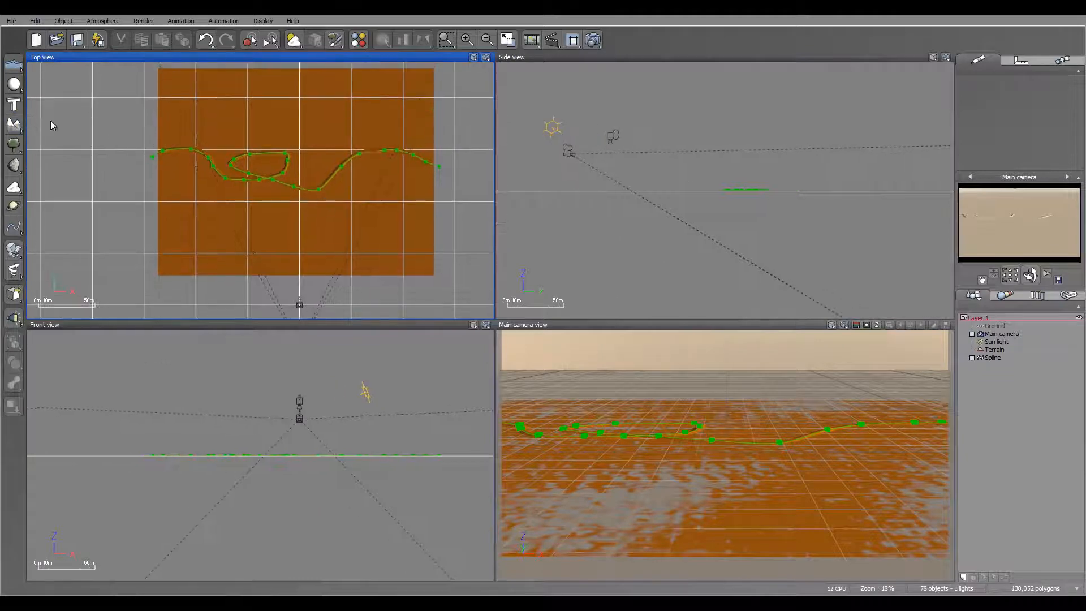
right_click_drag(272, 119, 251, 155)
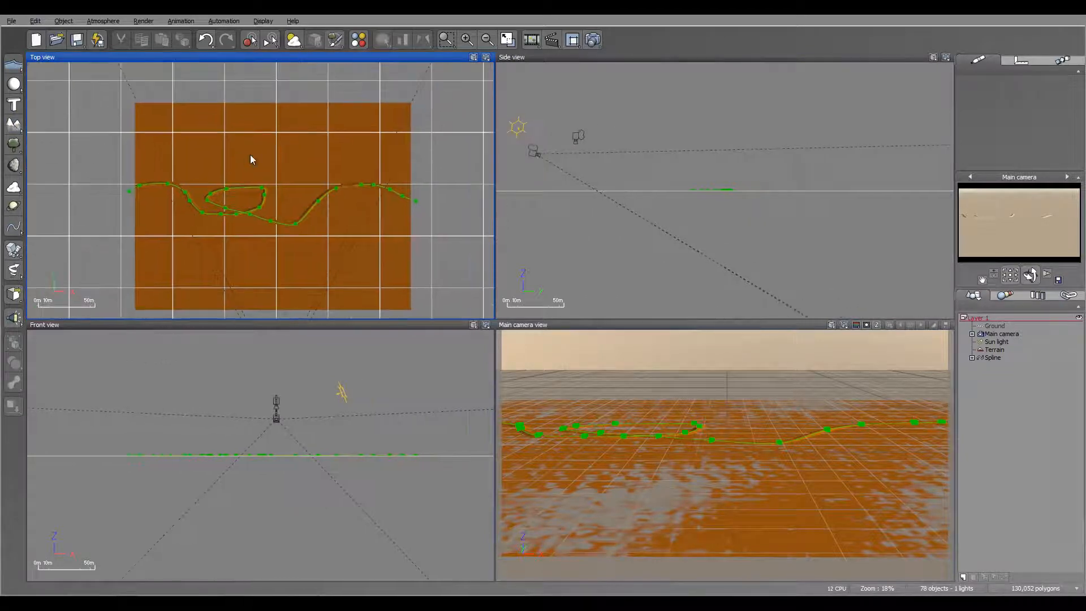
left_click(14, 227)
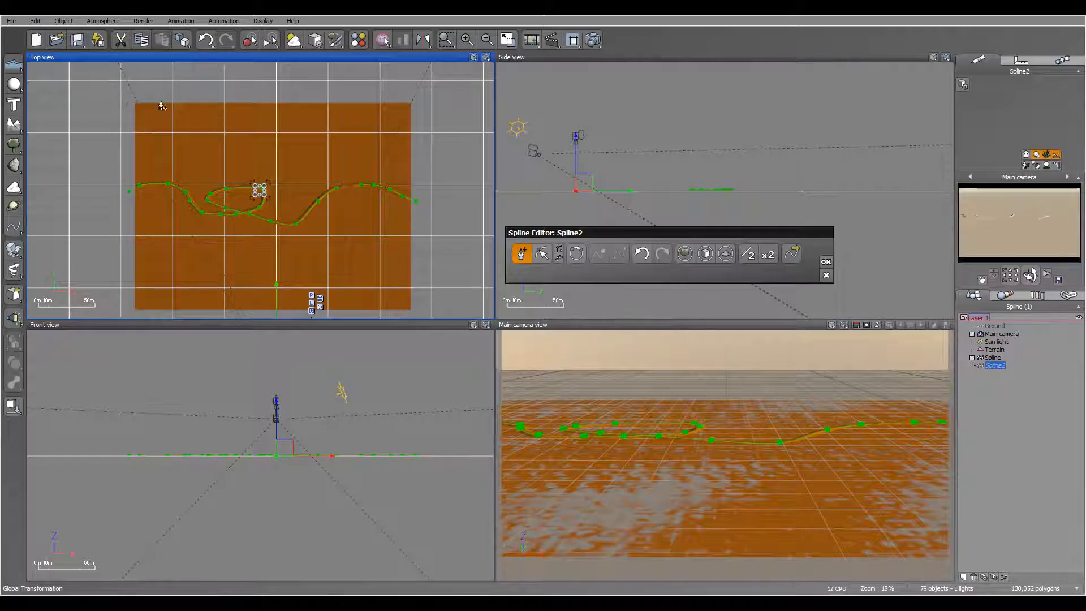
left_click(123, 98)
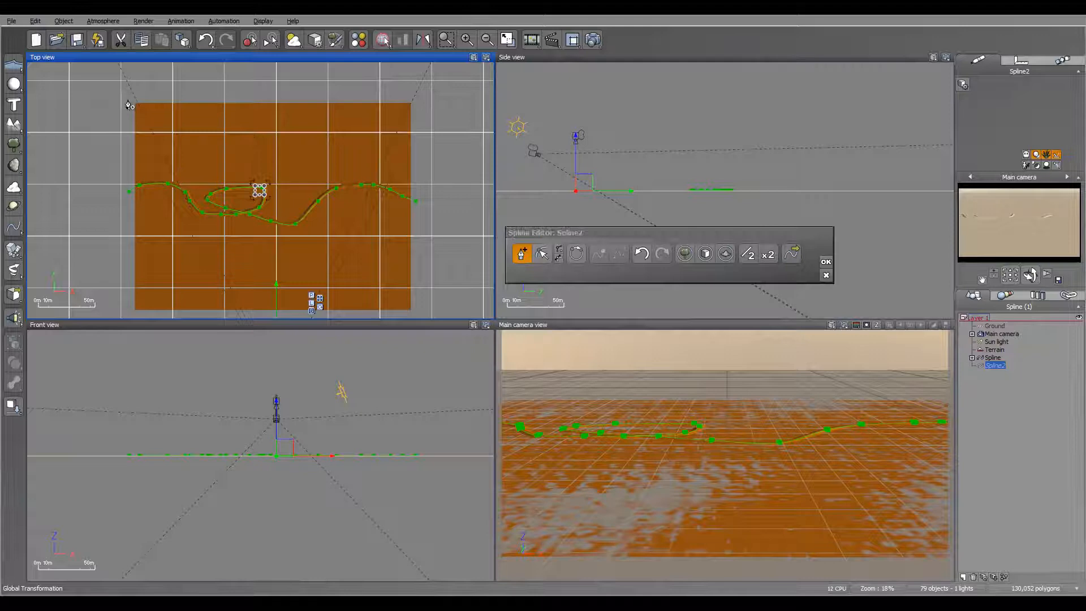
left_click(171, 105)
left_click(197, 112)
left_click(214, 140)
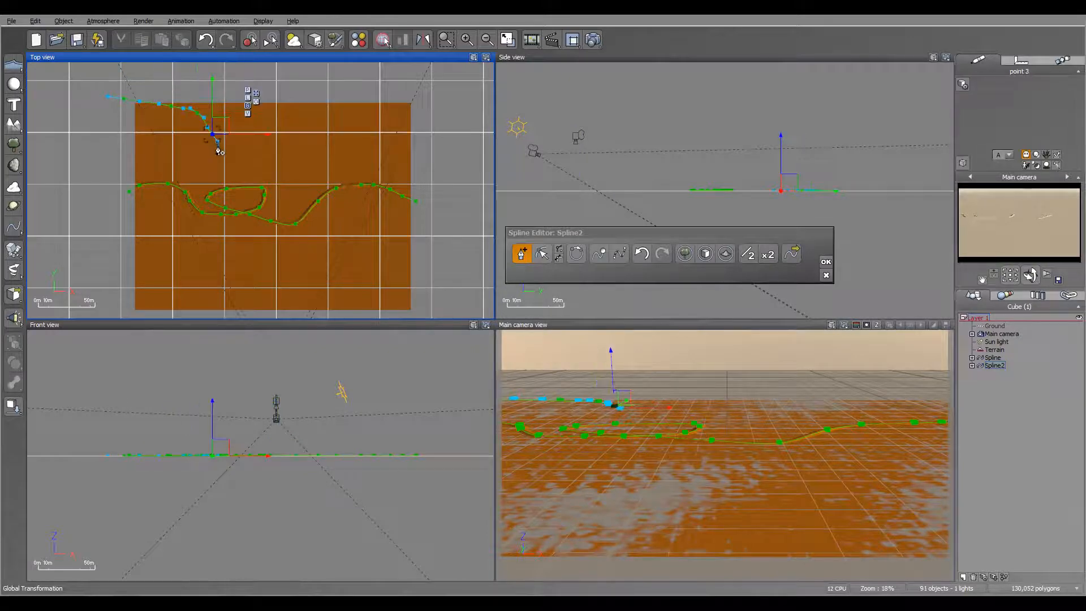
left_click(231, 155)
left_click(249, 165)
left_click(263, 182)
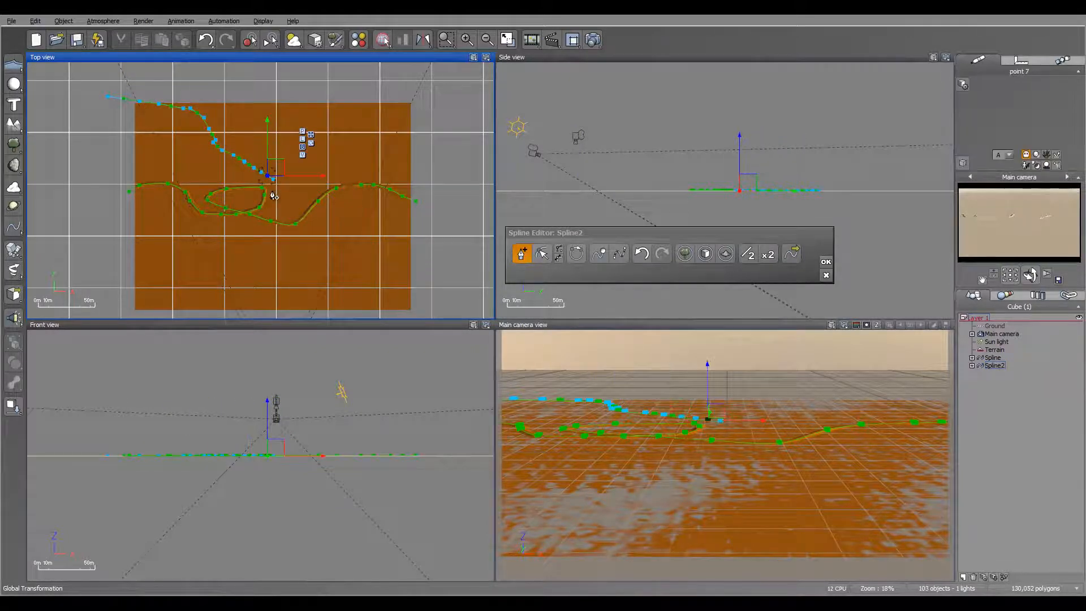
Continue the second spline past the loop's right side and across the first spline, ending it beyond the terrain's edge nearest the main camera
left_click(271, 197)
left_click(274, 208)
left_click(272, 225)
left_click(277, 236)
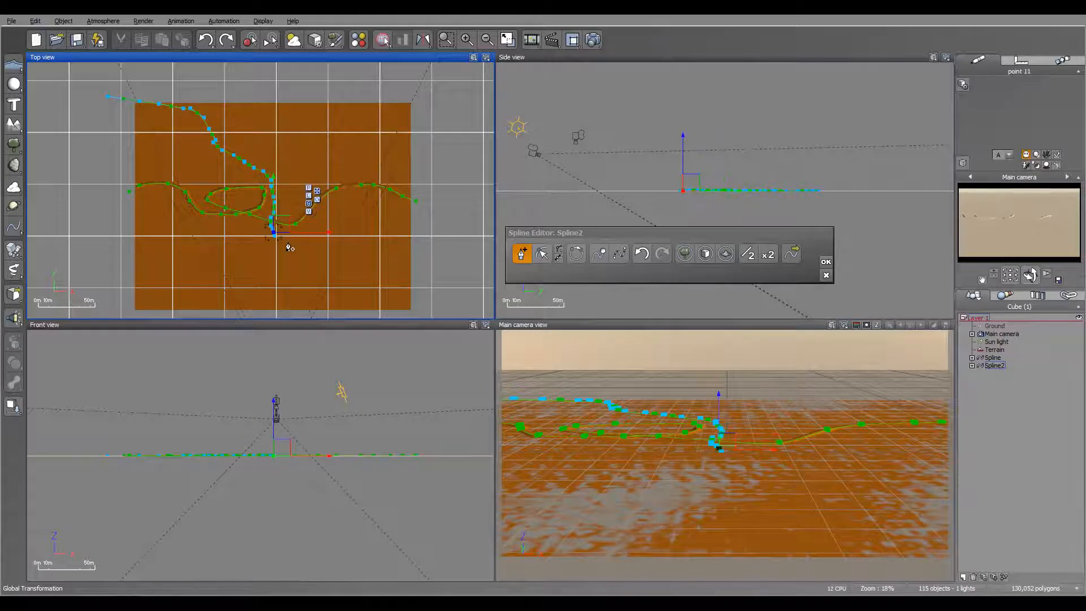
left_click(285, 245)
left_click(290, 256)
left_click(285, 277)
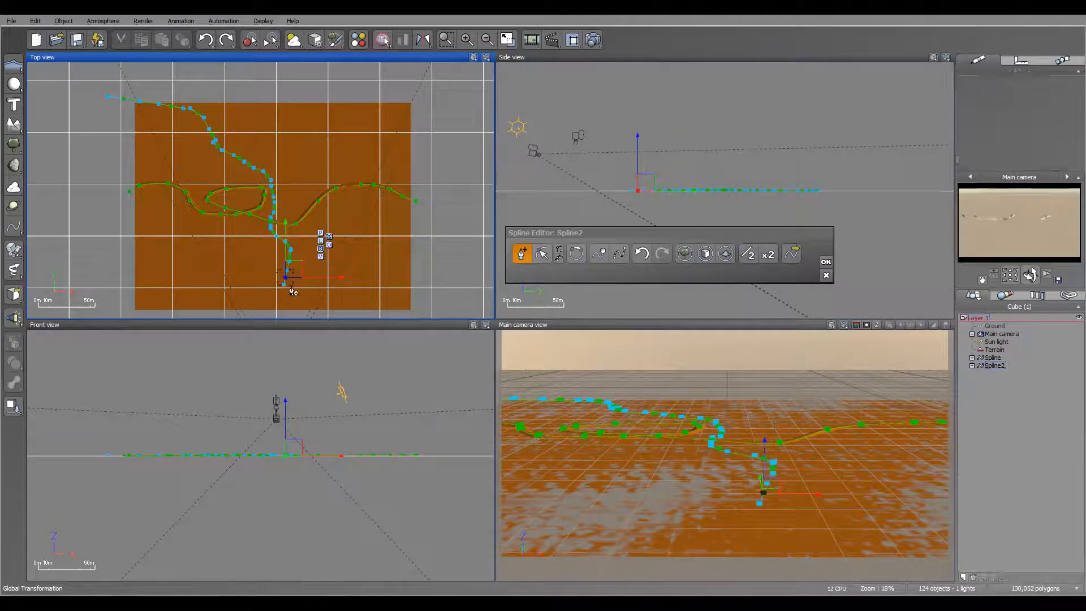
left_click(272, 291)
right_click_drag(405, 233, 450, 123)
left_click(293, 208)
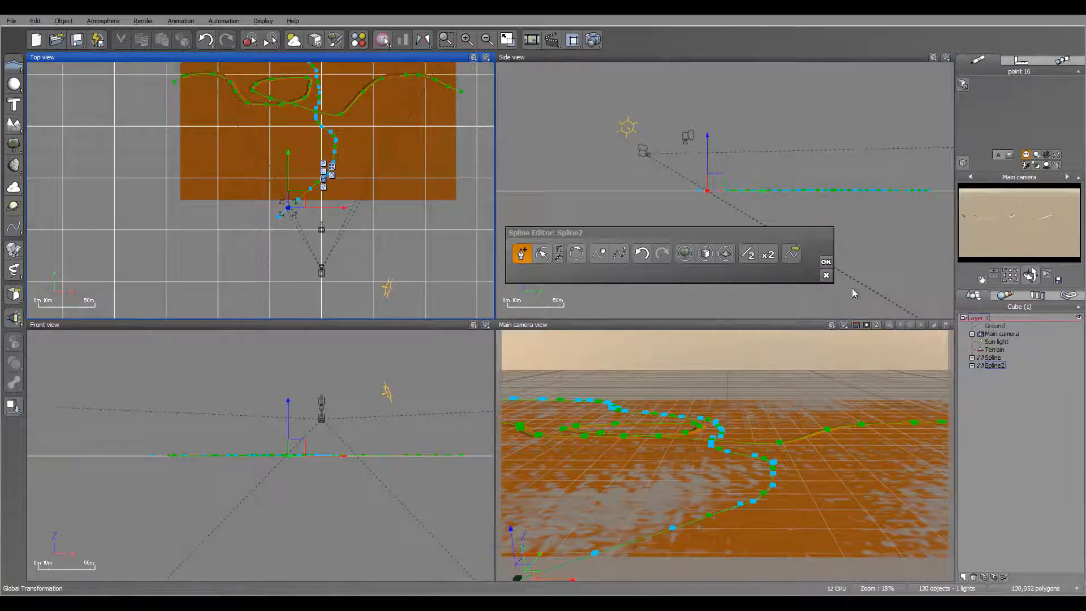
Enable the second spline's terrain effect on Terrain with the default 3m width and accept the spline
left_click(726, 253)
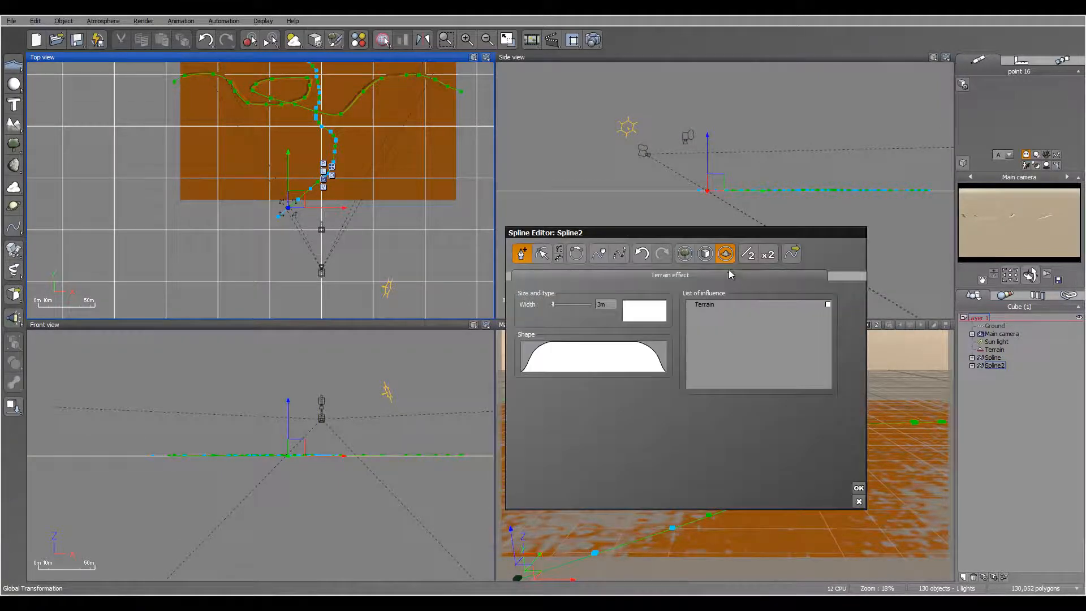
left_click(829, 305)
left_click(859, 487)
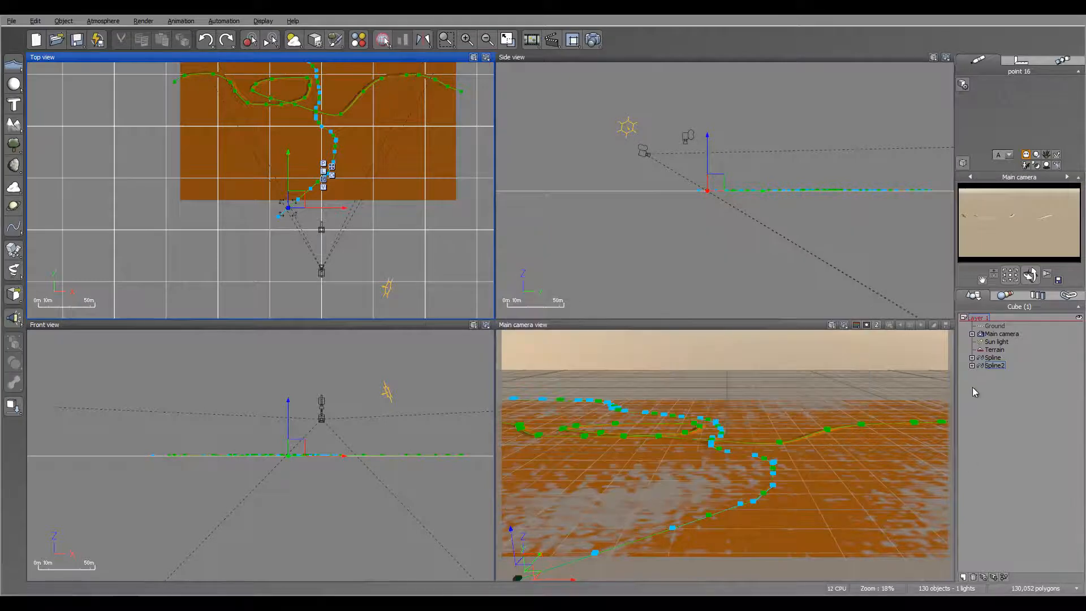
Select the whole Spline2 and raise it slightly along Z in the side view so the terrain is lifted along it
left_click(994, 365)
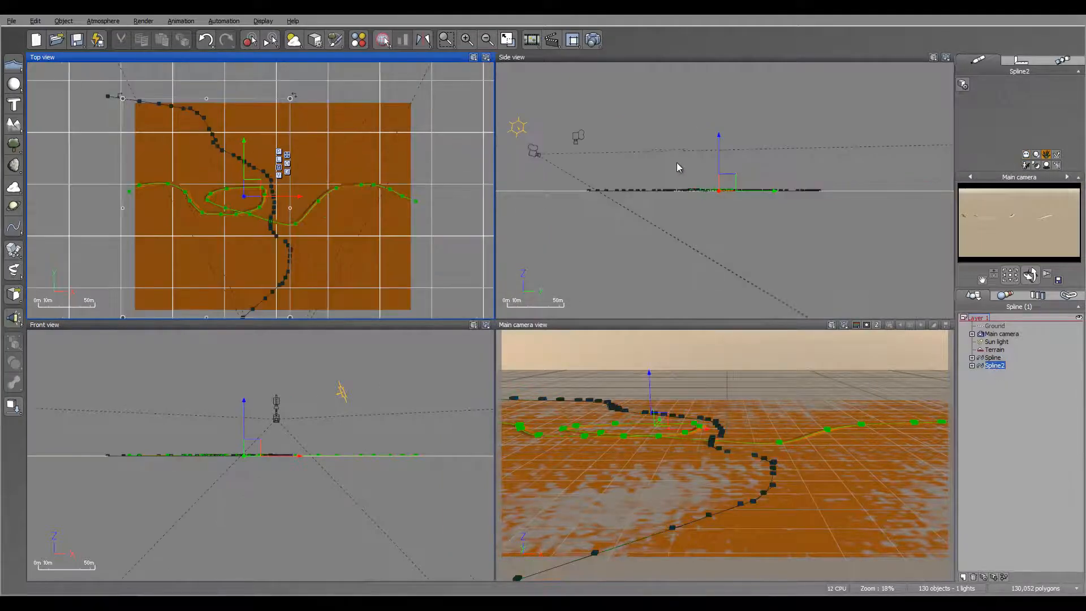
scroll(673, 181, "up", 10)
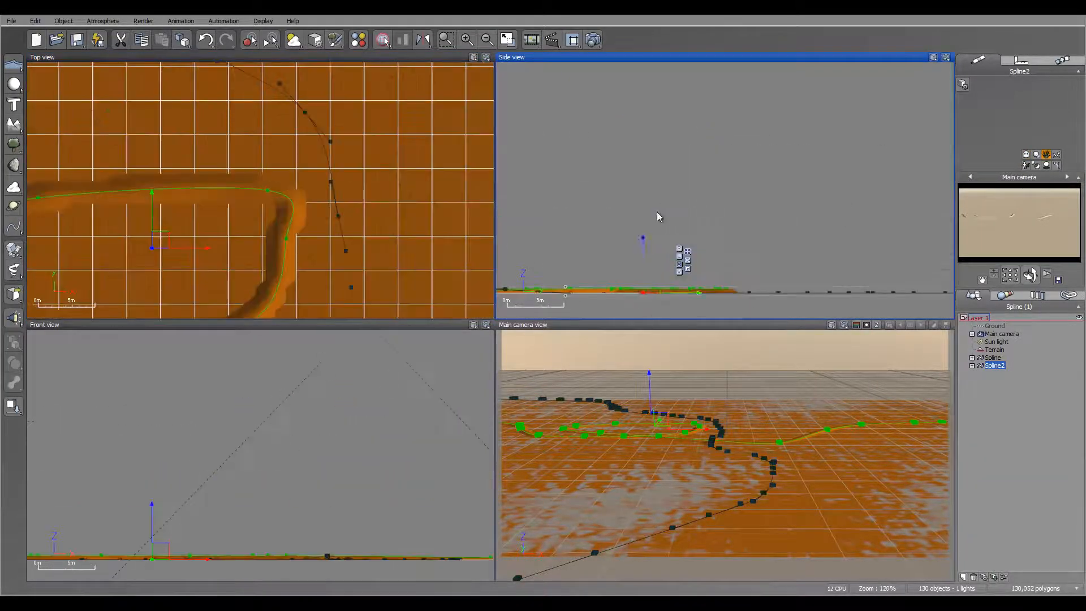
right_click_drag(658, 217, 697, 153)
left_click_drag(683, 193, 681, 191)
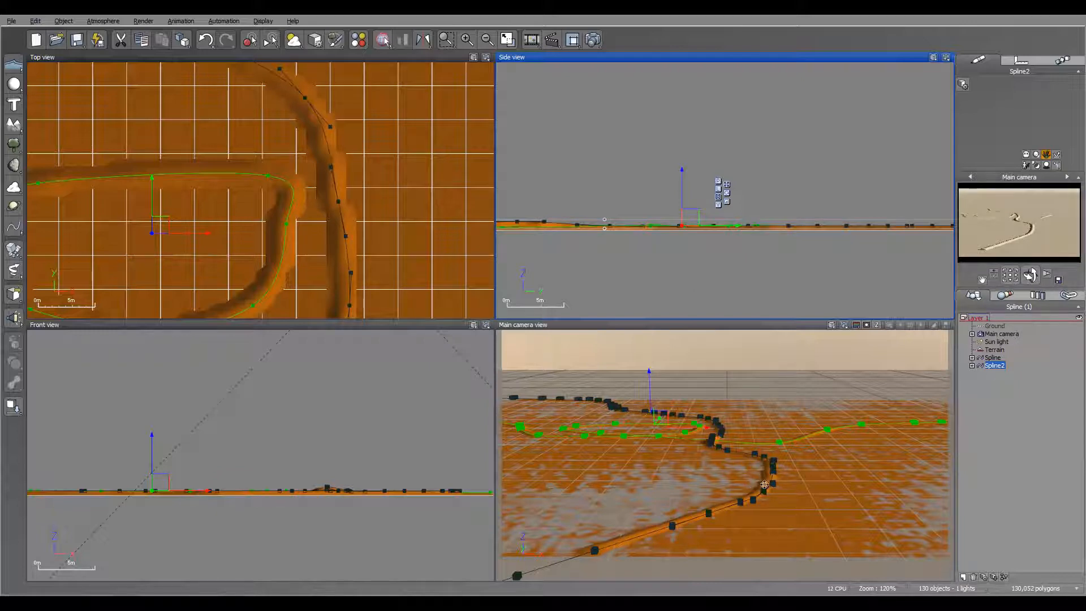
List Spline2's individual points and lower point 14 slightly along Z in the side view
left_click(972, 365)
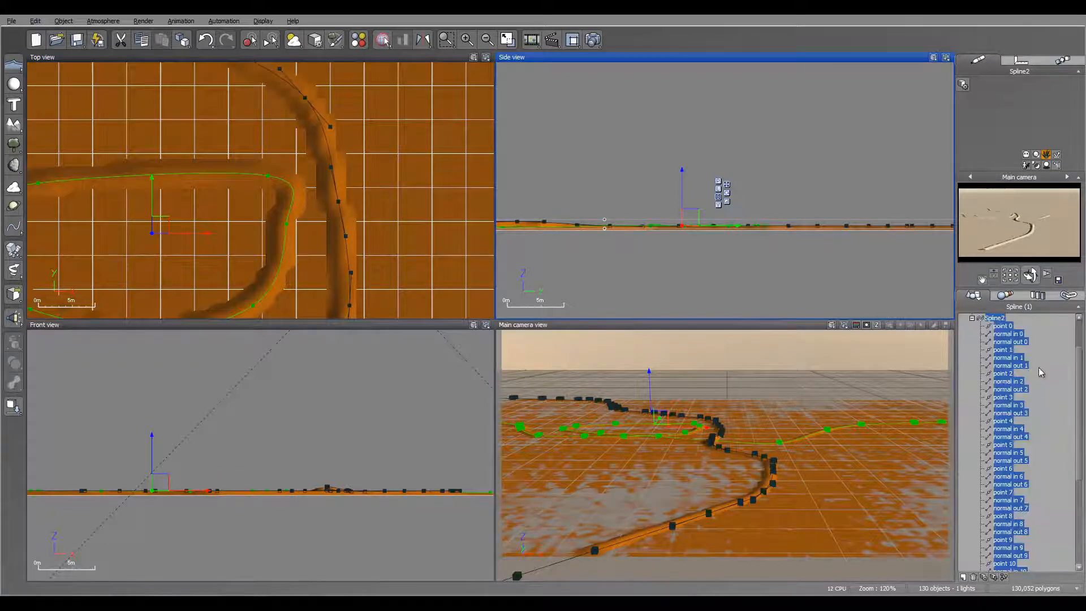
left_click_drag(1079, 389, 1077, 472)
left_click(1004, 500)
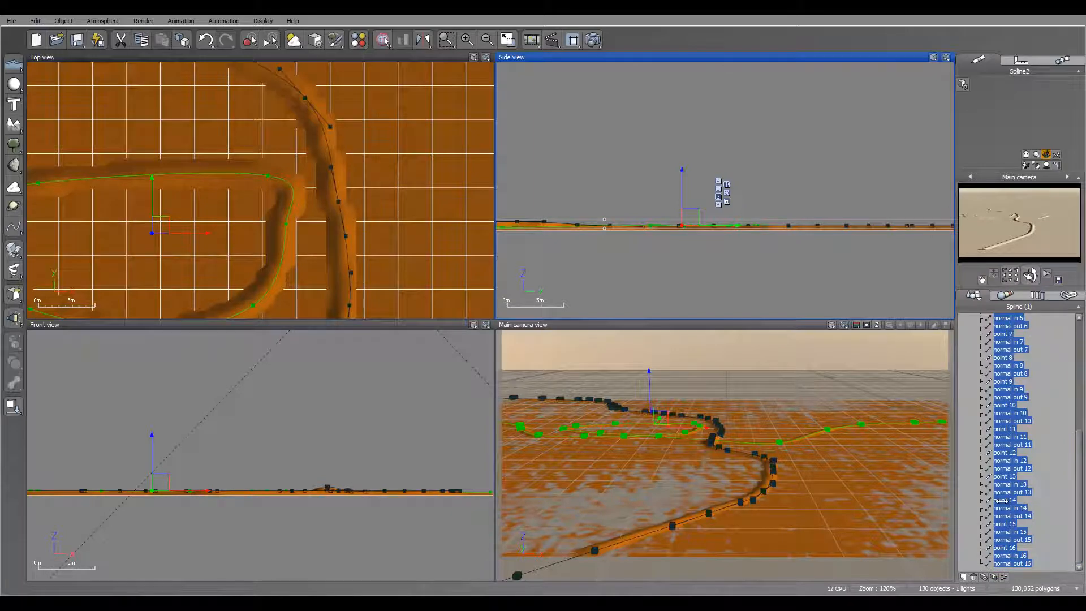
scroll(717, 158, "up", 5)
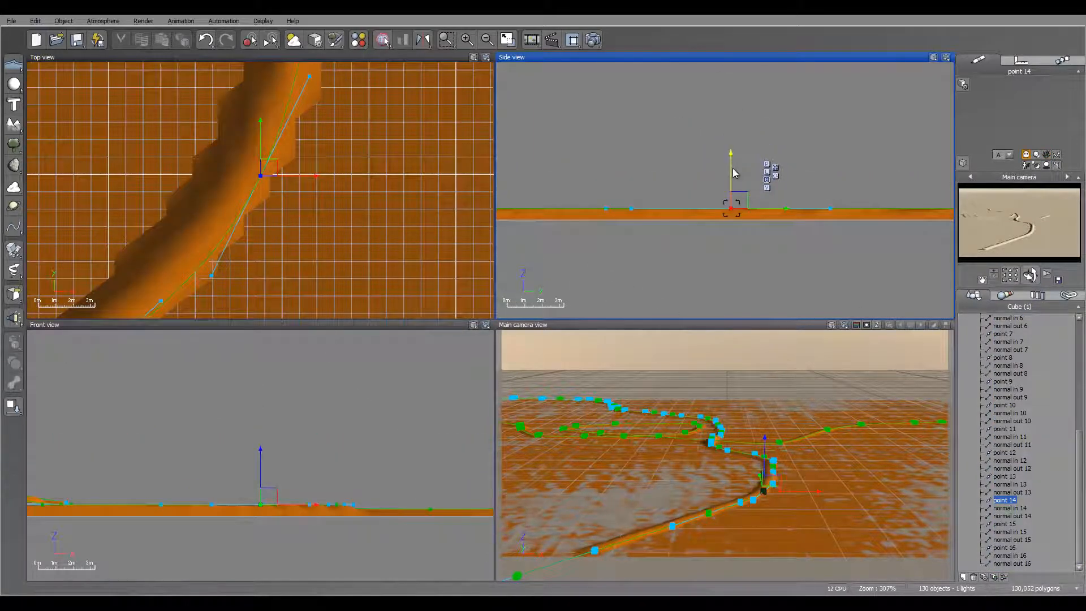
left_click_drag(734, 173, 734, 178)
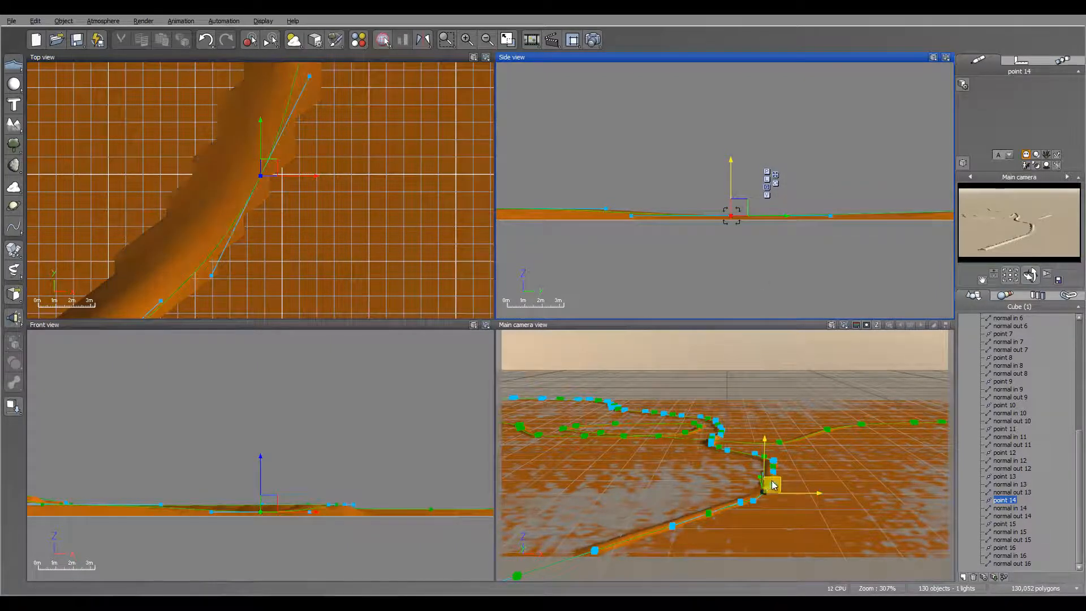
Lower Spline2's point 11 slightly along Z in the side view and collapse the spline's list of points
left_click(1006, 429)
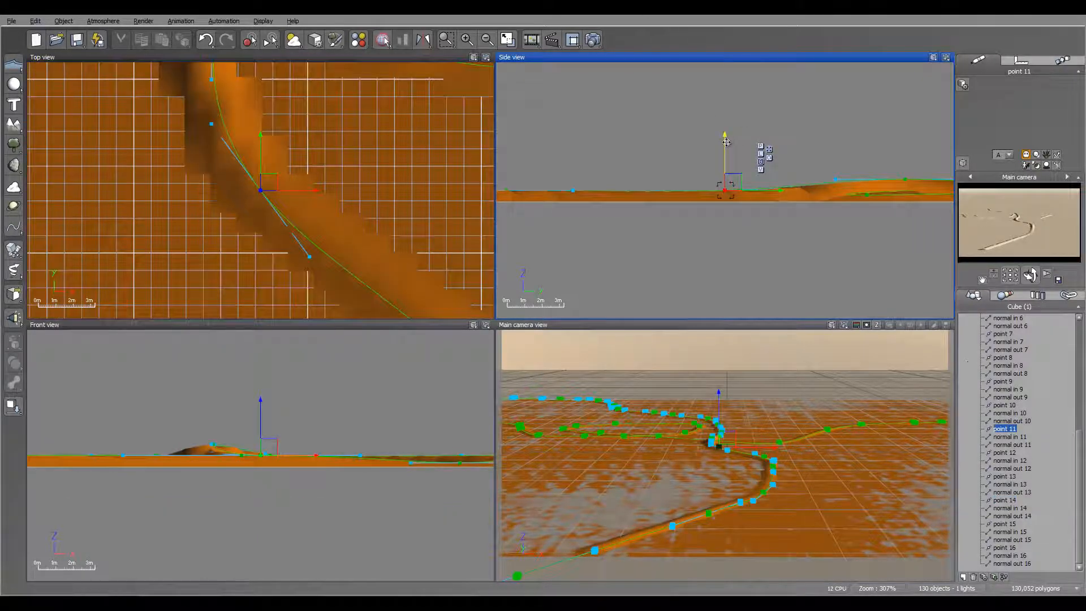
left_click_drag(728, 151, 727, 153)
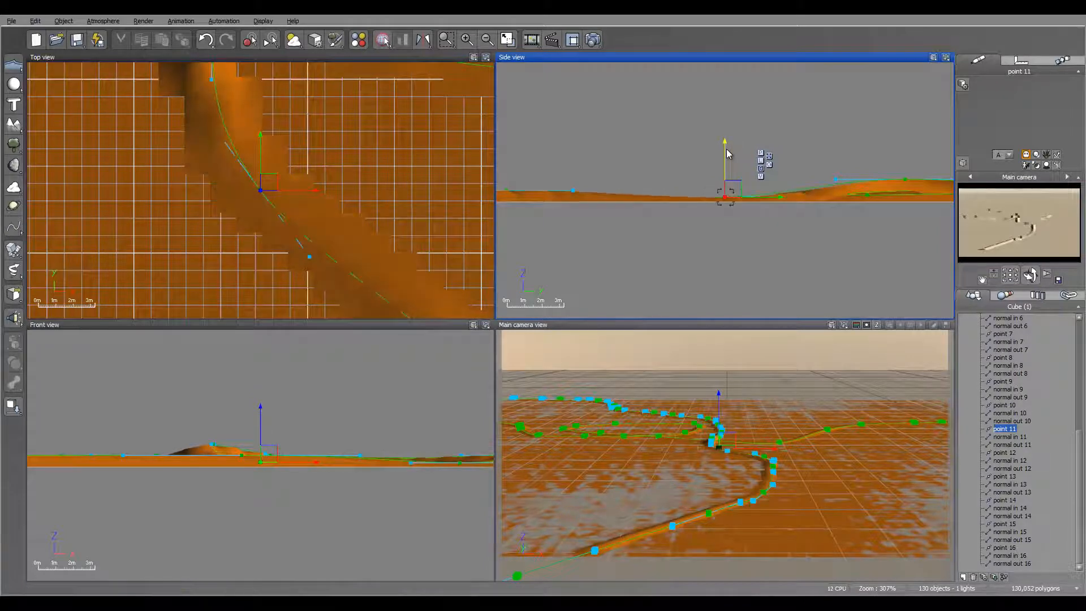
scroll(1070, 445, "up", 10)
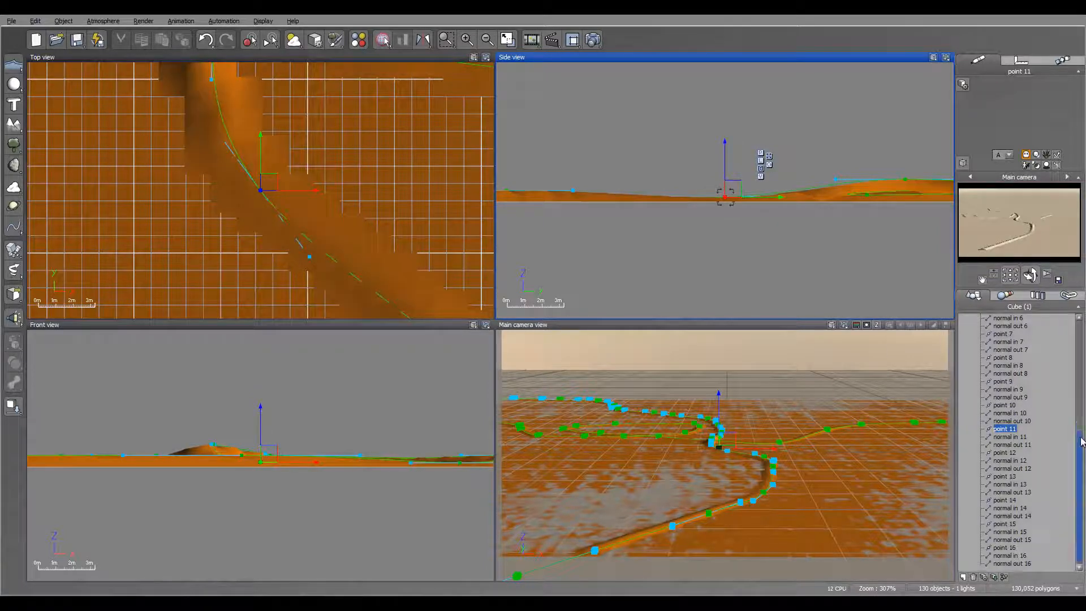
left_click(972, 366)
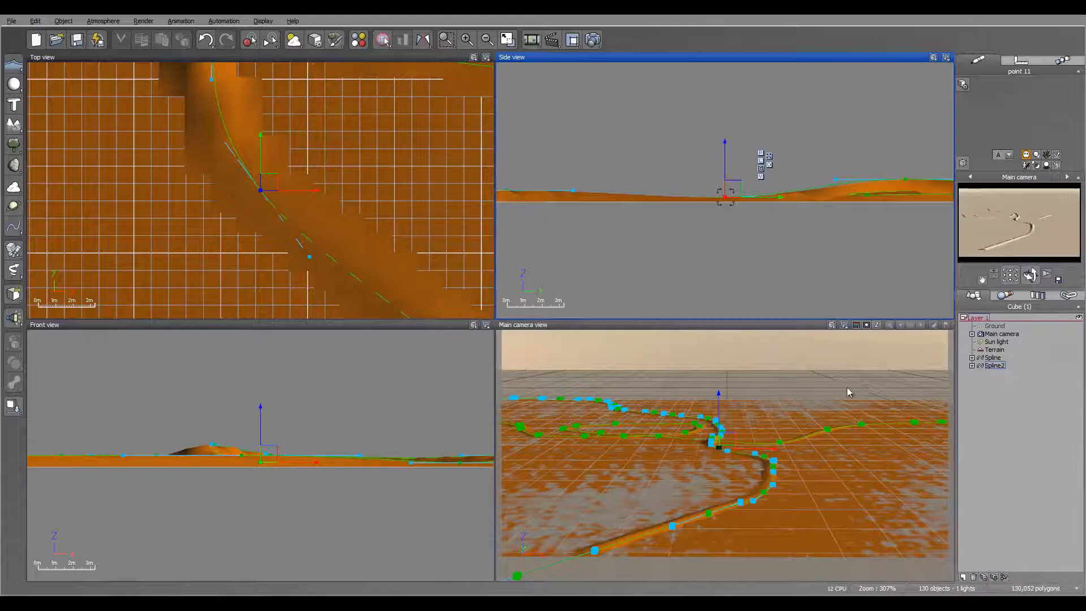
Start a third spline just beyond the terrain's left edge in the top view and run it across the far end to the right edge
scroll(346, 181, "down", 10)
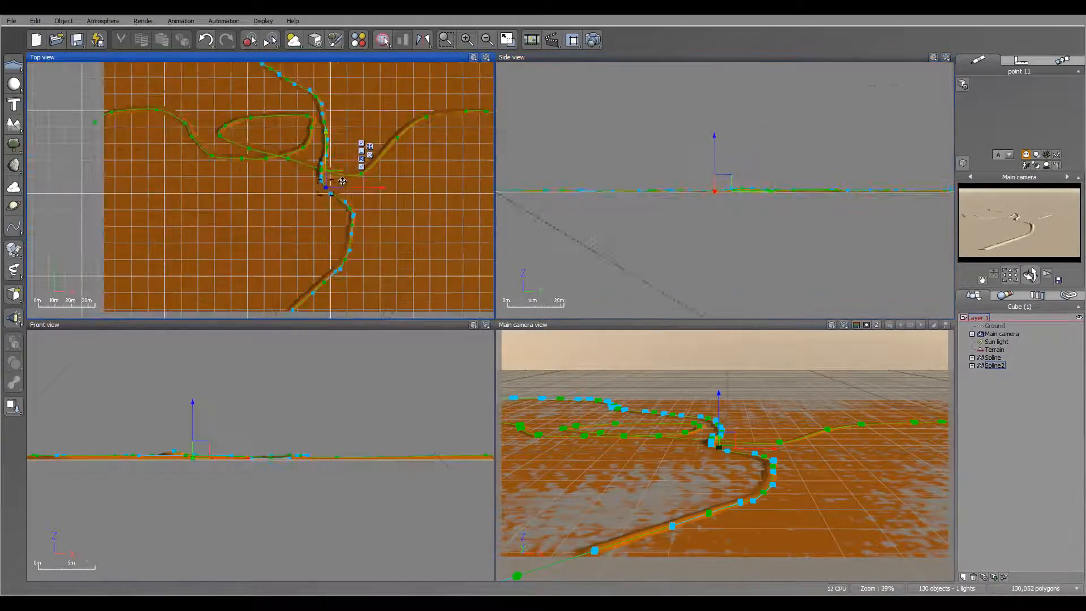
scroll(342, 182, "down", 2)
right_click_drag(349, 123, 349, 219)
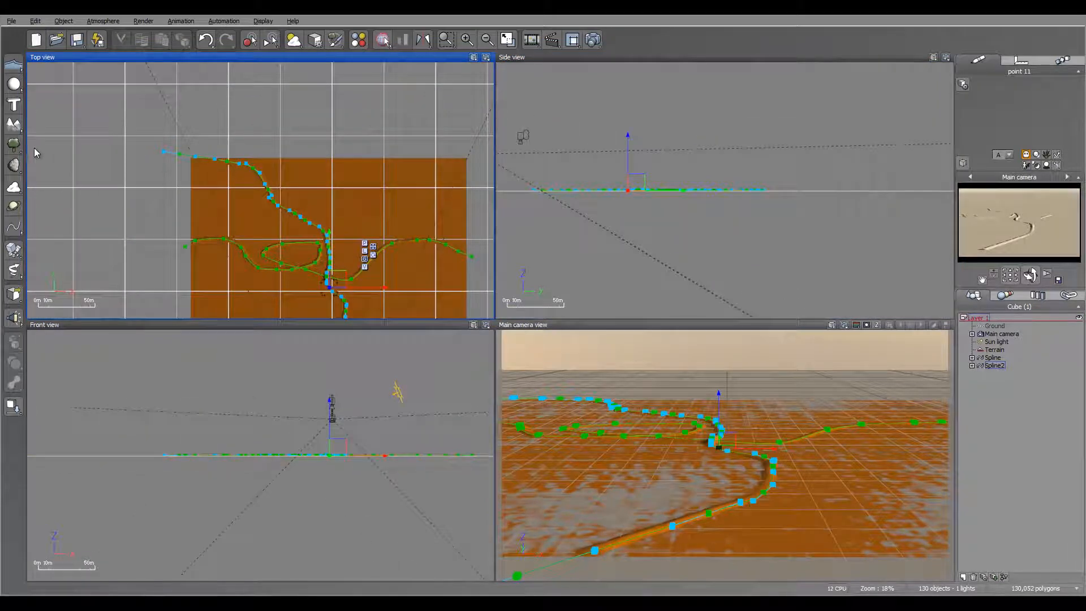
left_click(13, 225)
left_click(260, 188)
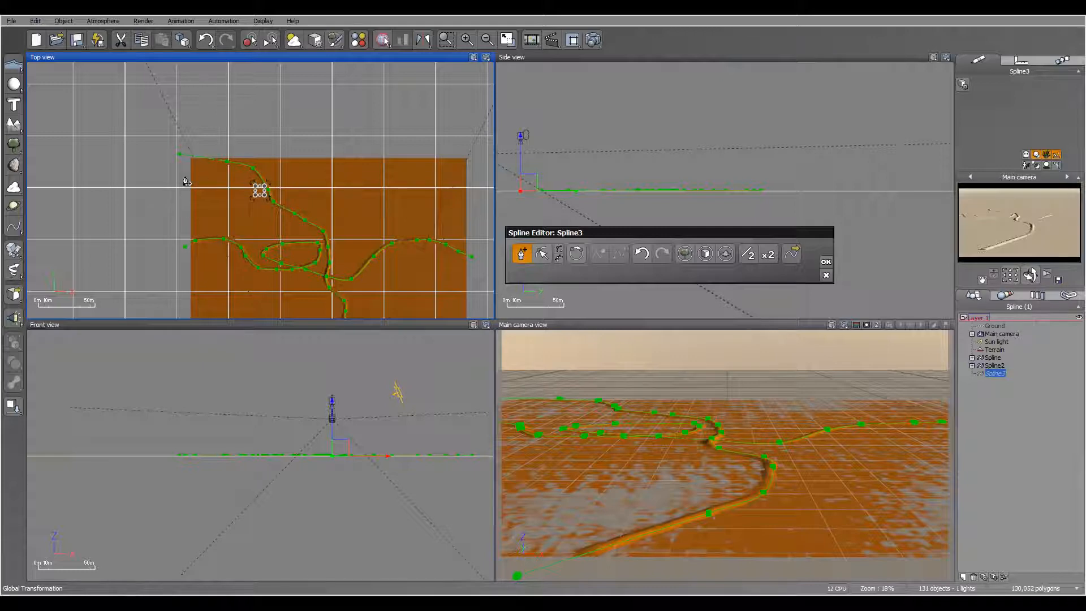
left_click(177, 178)
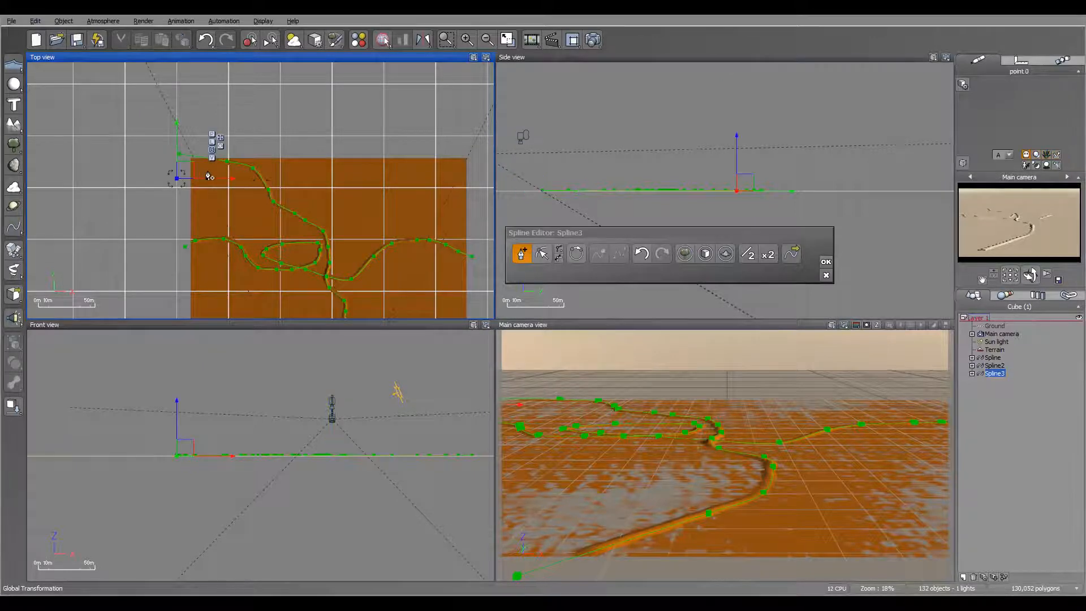
left_click(207, 171)
left_click(232, 175)
left_click(281, 170)
left_click(320, 174)
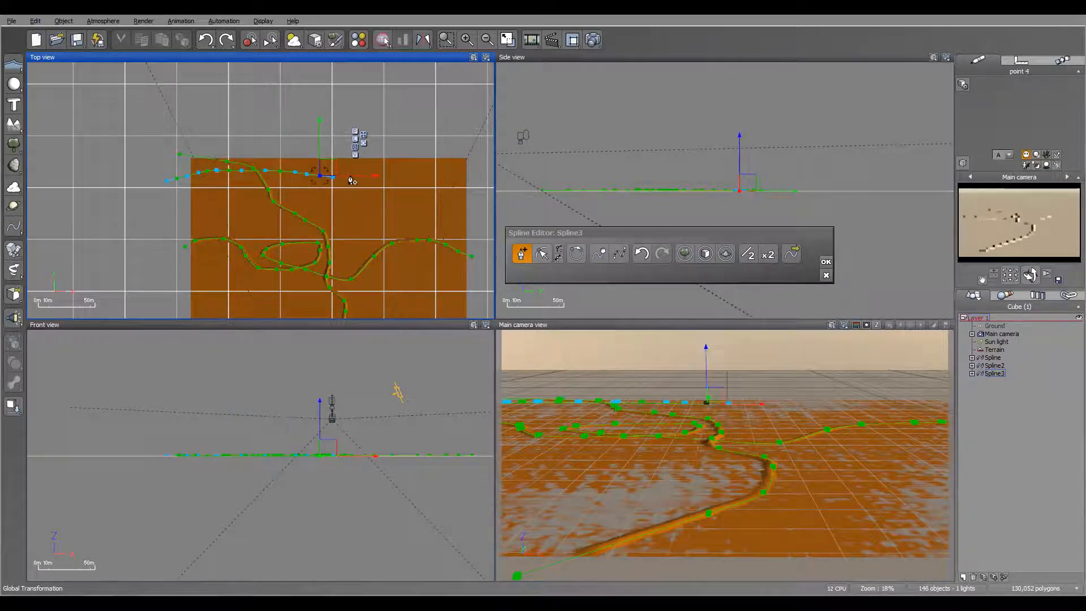
left_click(355, 176)
left_click(389, 176)
left_click(424, 179)
left_click(458, 182)
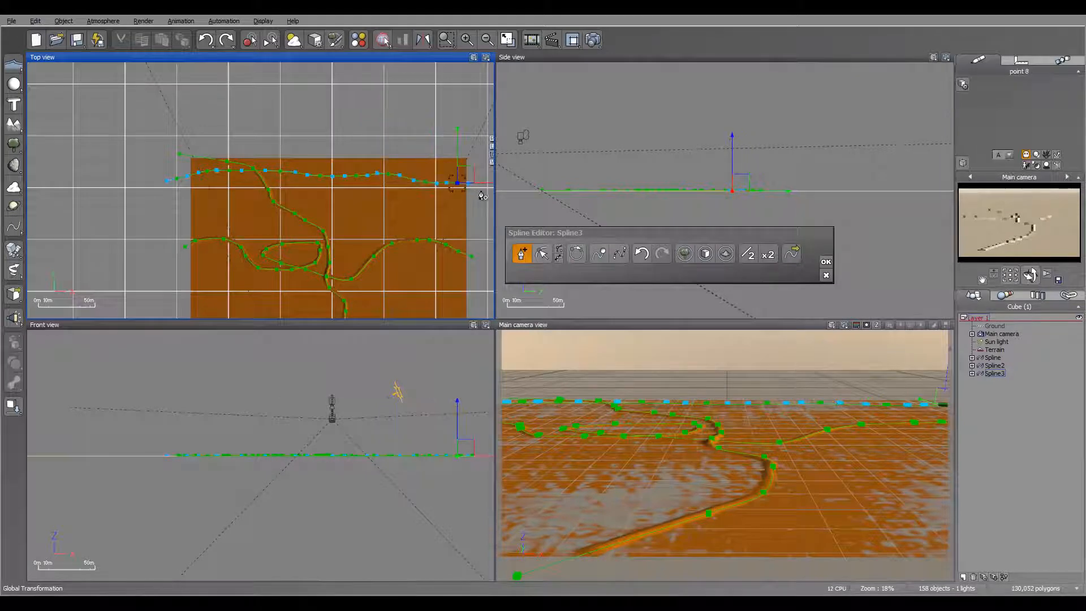
Turn the third spline around outside the terrain's right edge and bring it back across the terrain, ending beyond the left edge
left_click(485, 194)
left_click(476, 217)
left_click(451, 211)
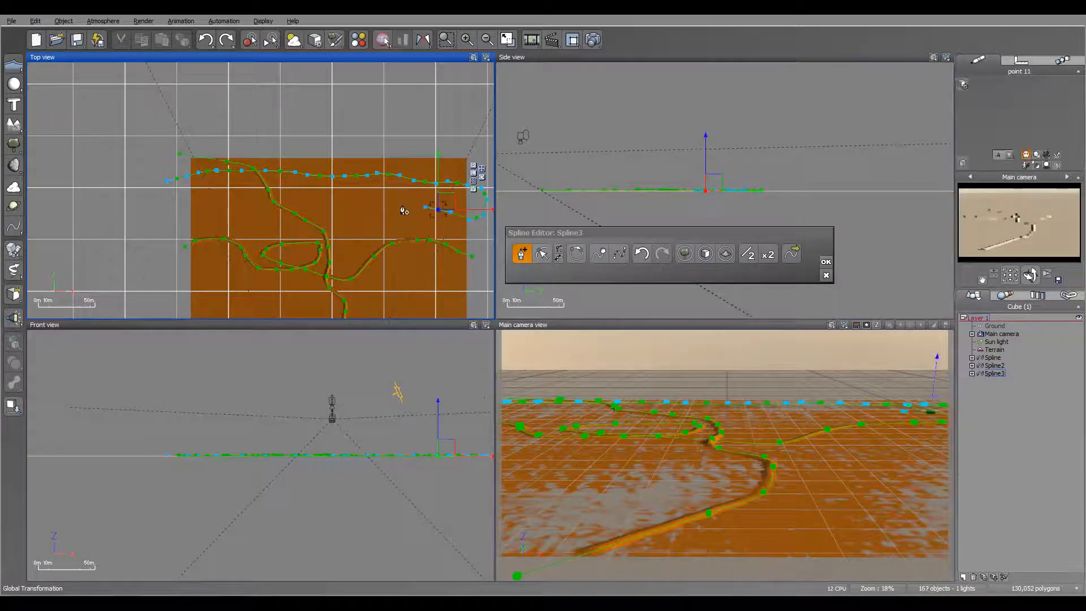
left_click(401, 205)
left_click(370, 208)
left_click(353, 211)
left_click(328, 208)
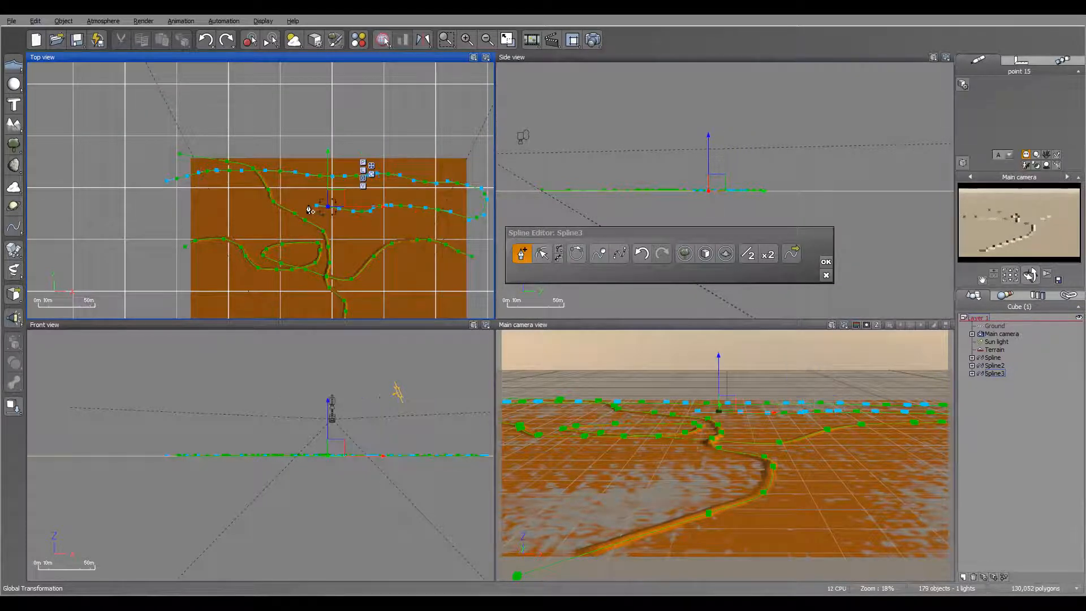
left_click(314, 203)
left_click(293, 206)
left_click(276, 206)
left_click(246, 207)
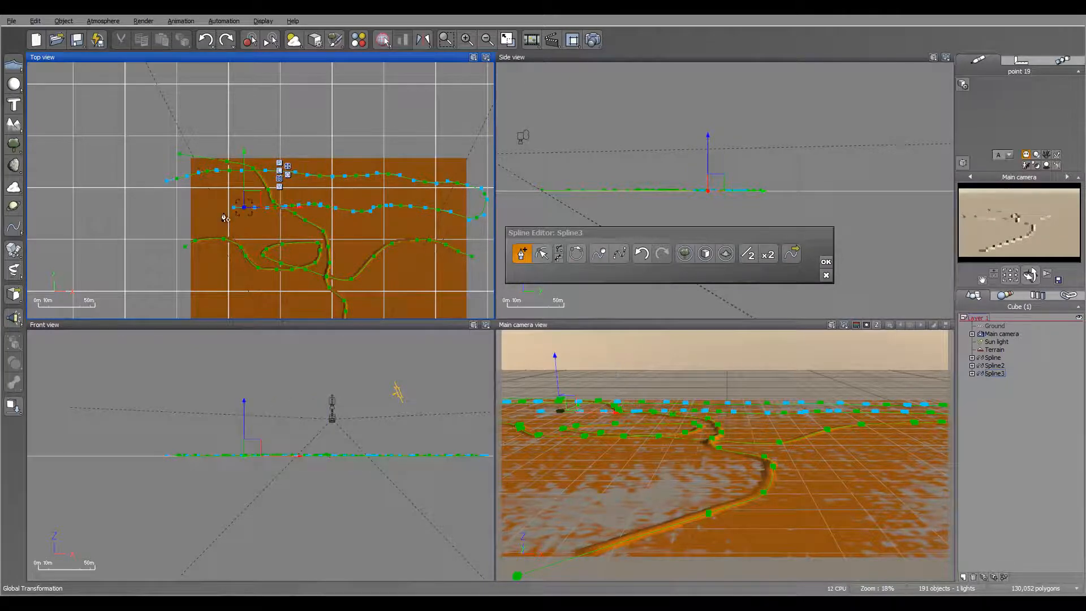
left_click(217, 214)
left_click(207, 219)
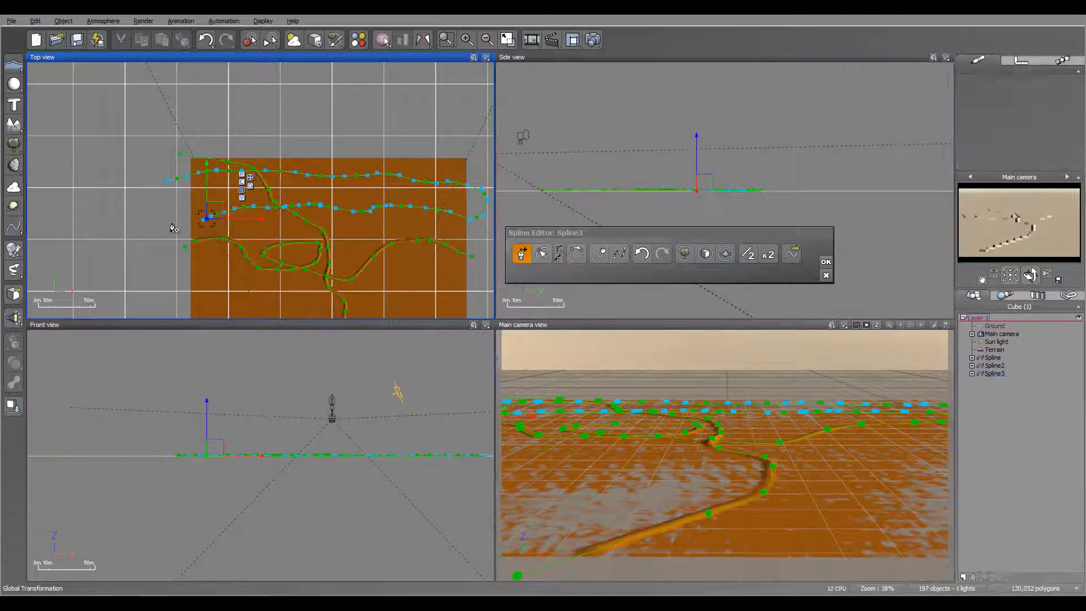
left_click(179, 222)
Enable the third spline's terrain effect on Terrain with the default 3m width and accept the spline
right_click_drag(332, 172, 301, 145)
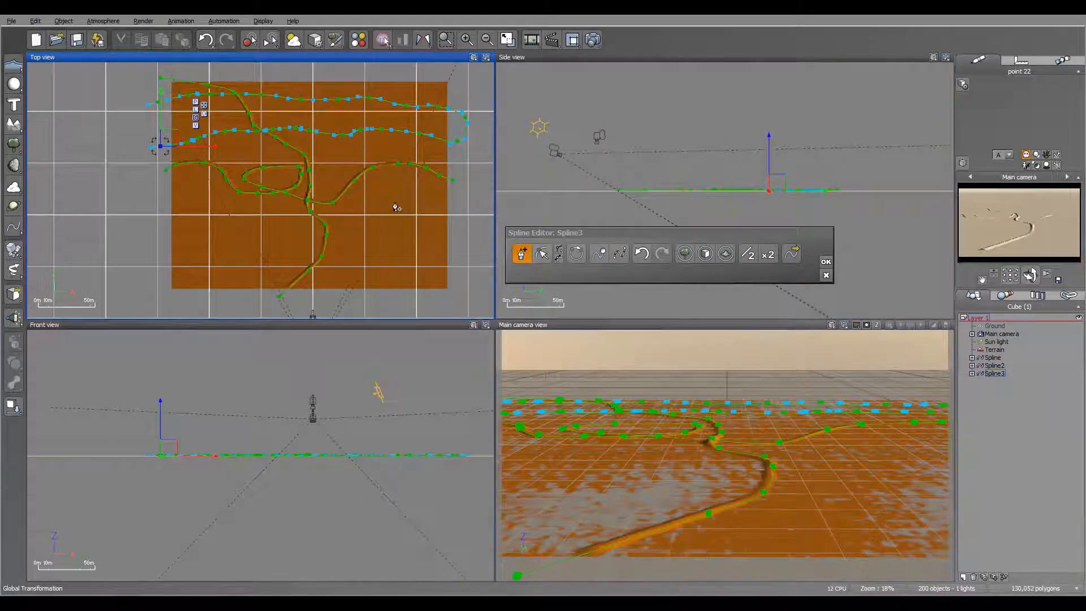
left_click(725, 253)
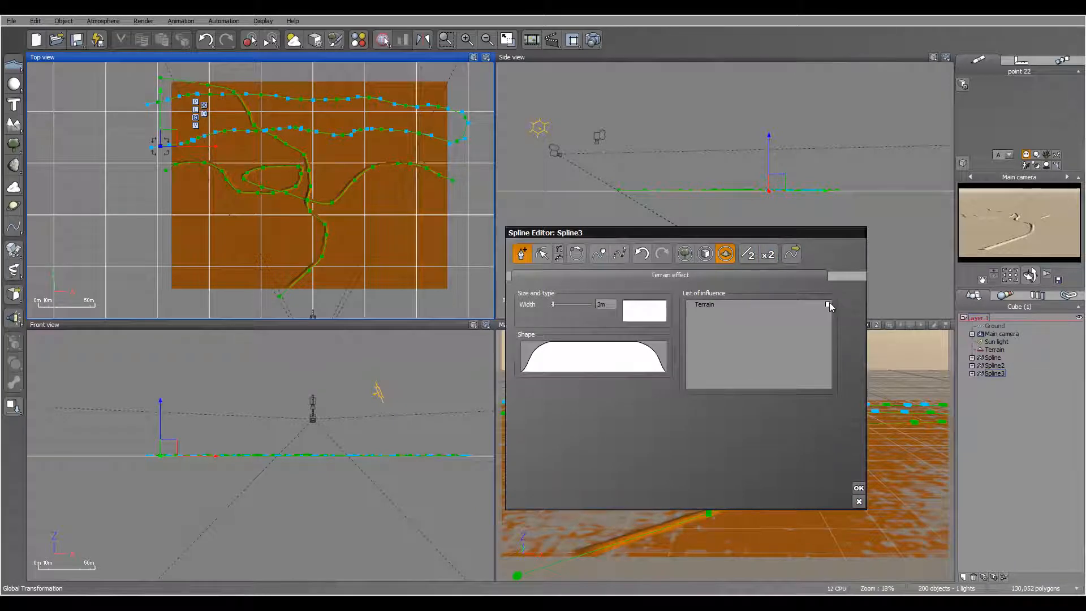
left_click(827, 304)
left_click(858, 489)
Select the whole Spline3 and raise it slightly along Z in the side view so it lifts the terrain
left_click(994, 373)
right_click_drag(782, 220, 816, 212)
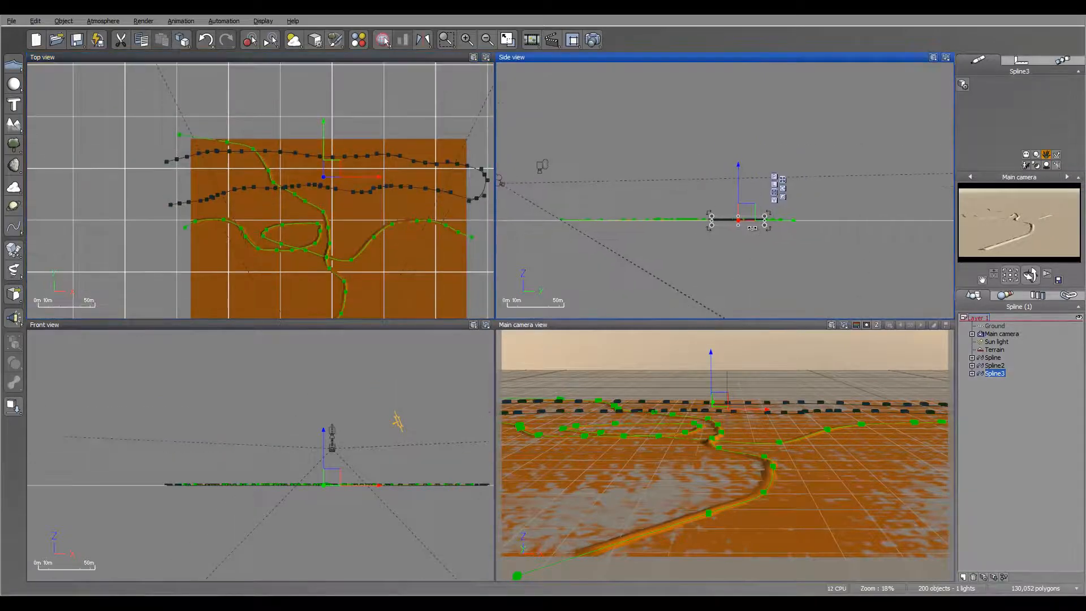
scroll(750, 227, "up", 12)
right_click_drag(763, 252, 841, 292)
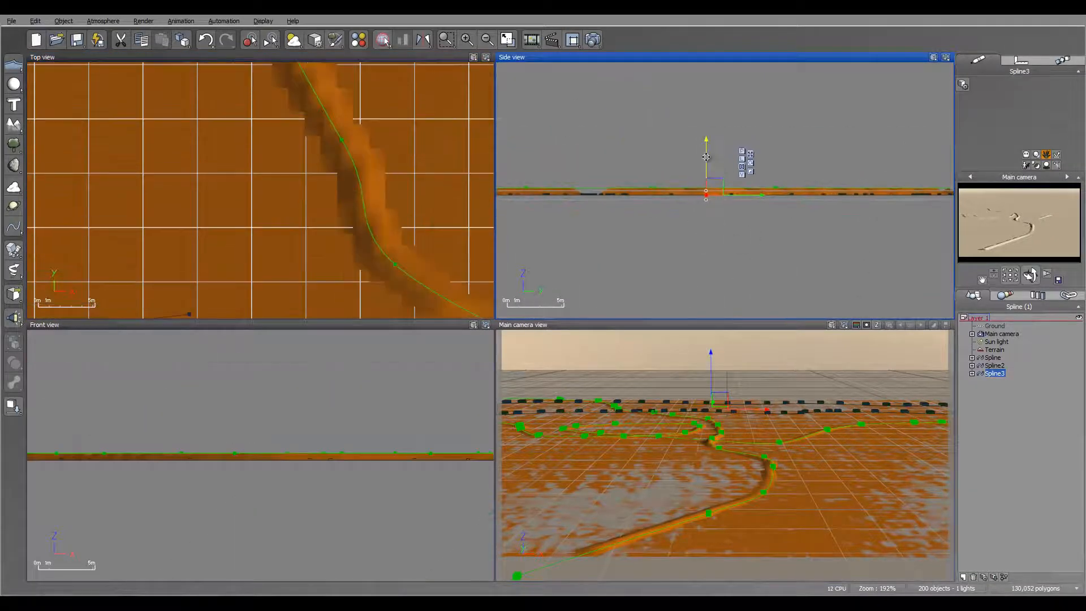
left_click_drag(705, 148, 703, 148)
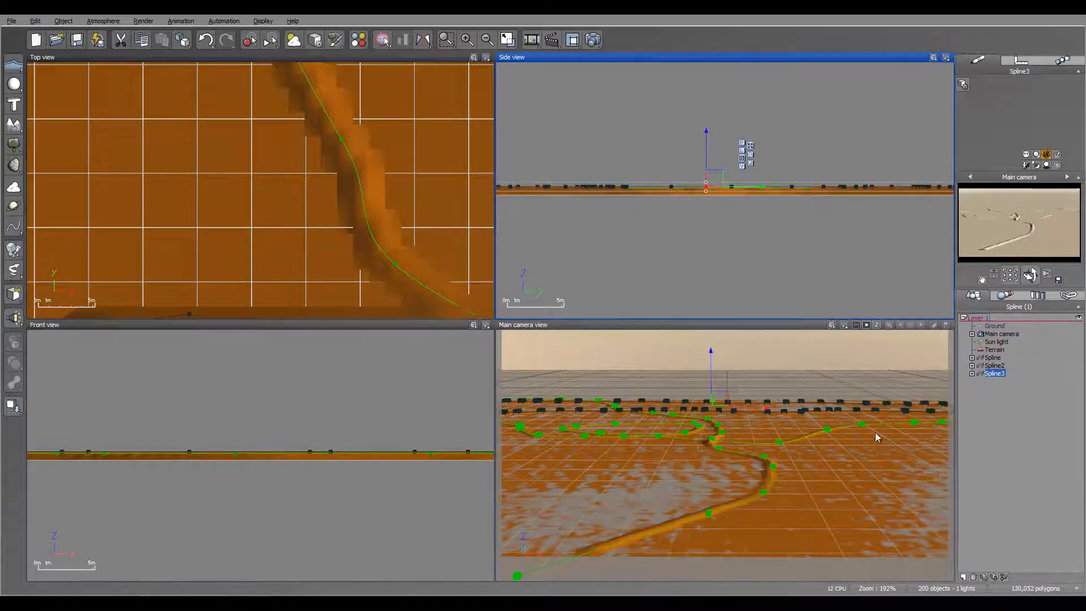
Start a fourth spline outside the terrain's far right corner in the top view and curve it across both passes of Spline3
scroll(347, 187, "down", 10)
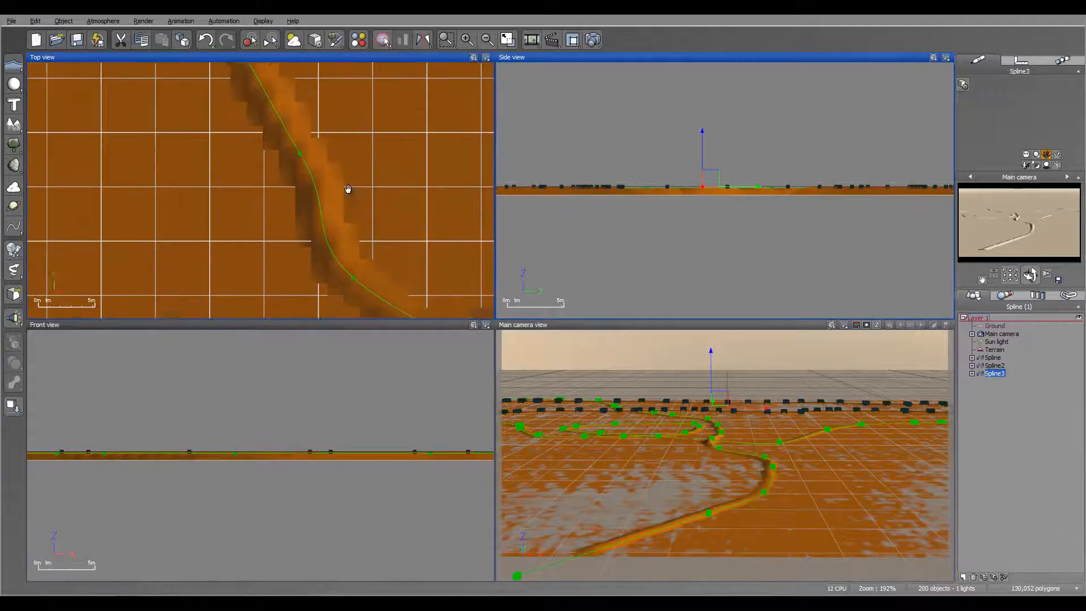
right_click_drag(283, 137, 293, 145)
left_click(12, 231)
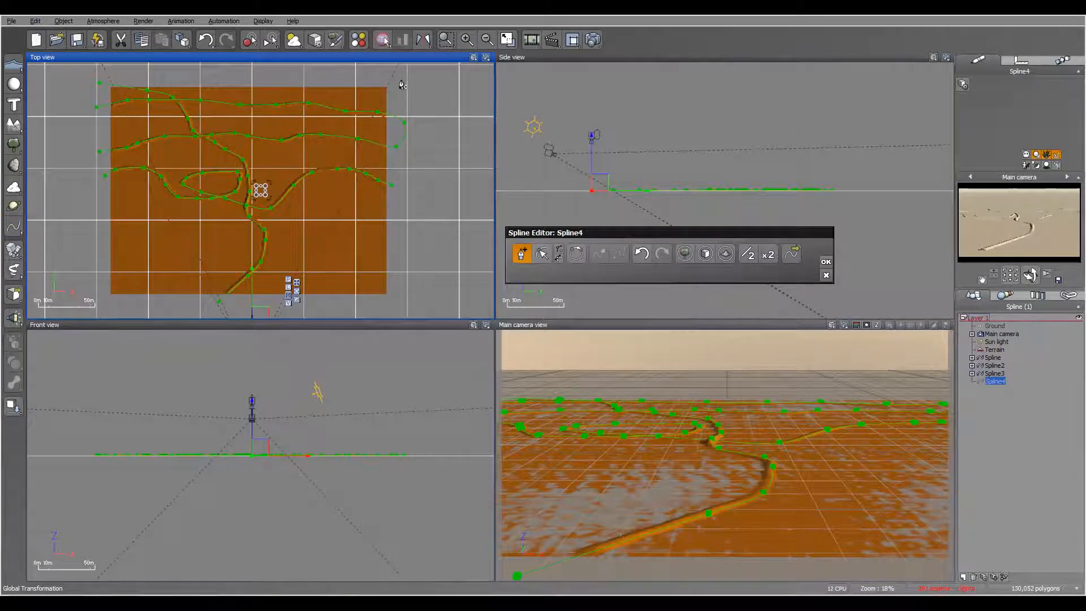
left_click(368, 76)
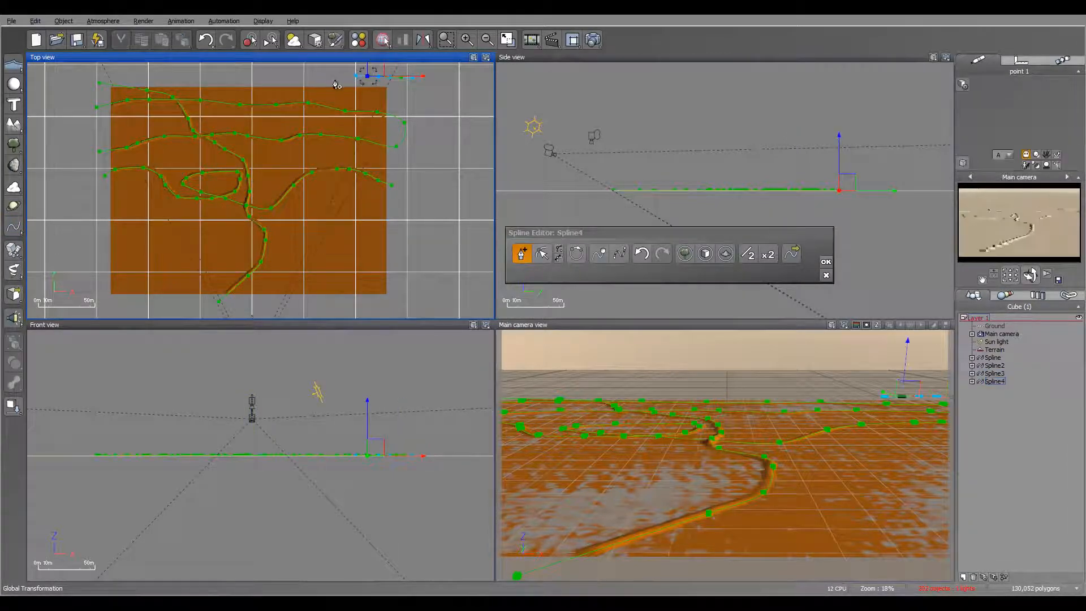
left_click(331, 81)
left_click(316, 97)
left_click(312, 107)
left_click(314, 128)
left_click(322, 153)
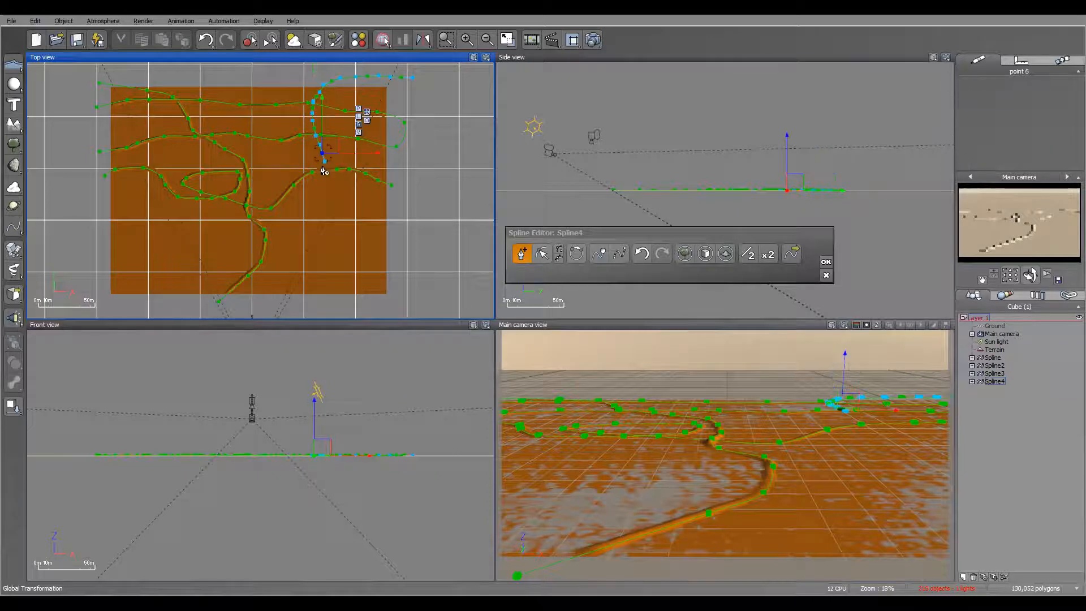
Continue the fourth spline across the first spline and diagonally out past the terrain's right edge
left_click(325, 173)
left_click(329, 191)
left_click(337, 202)
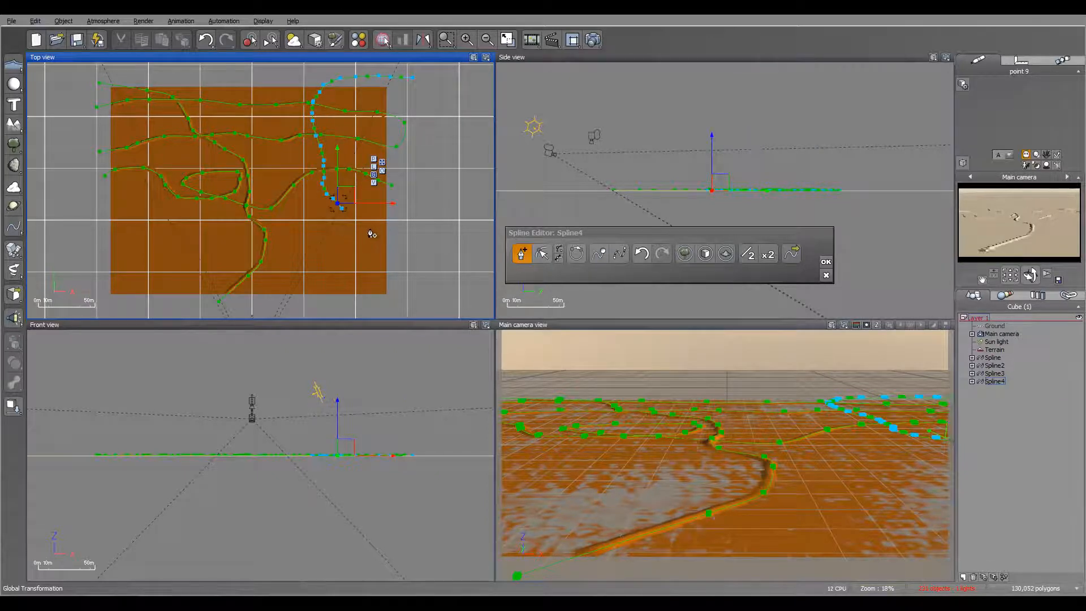
left_click(371, 233)
left_click(410, 250)
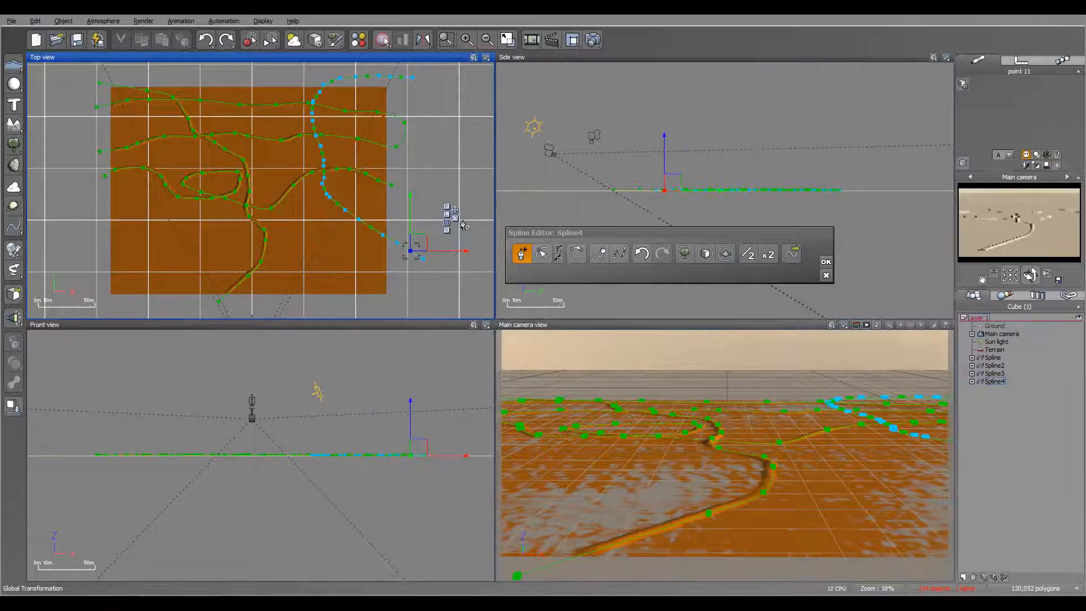
Enable the fourth spline's terrain effect on Terrain with the default 3m width and accept the spline
left_click(727, 254)
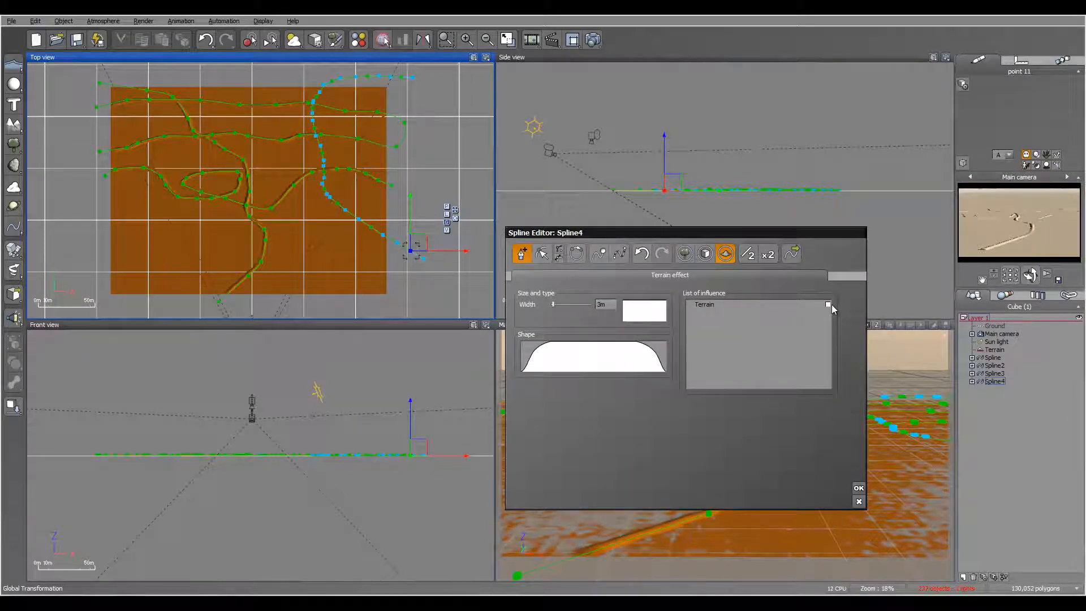
left_click(828, 304)
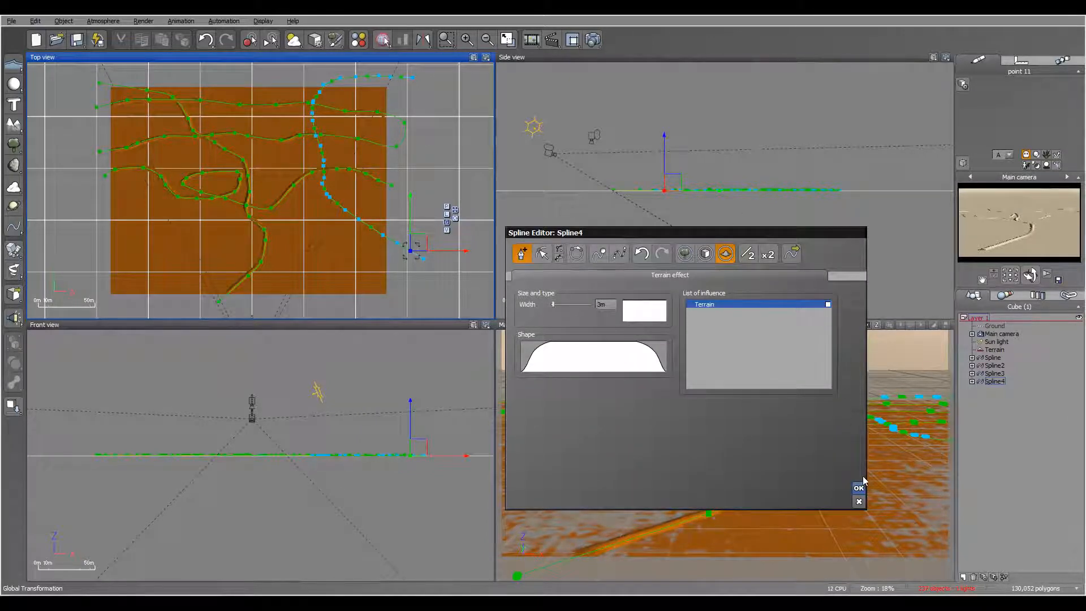
left_click(827, 304)
left_click(858, 489)
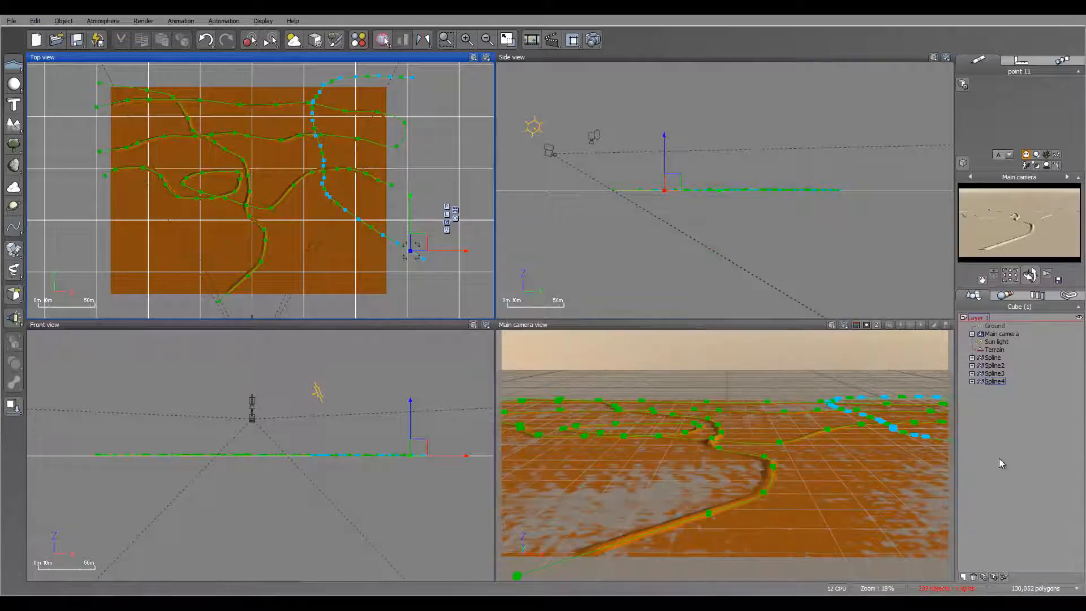
Select the whole Spline4 and raise it along Z in the side view so it lifts the terrain
left_click(996, 381)
right_click_drag(778, 232, 724, 238)
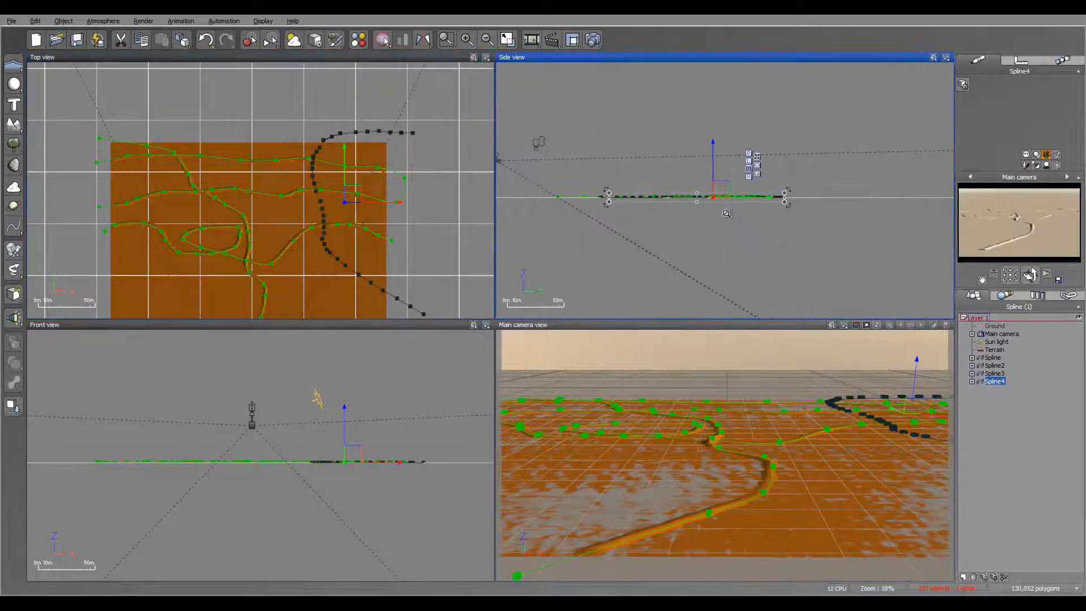
scroll(726, 213, "up", 6)
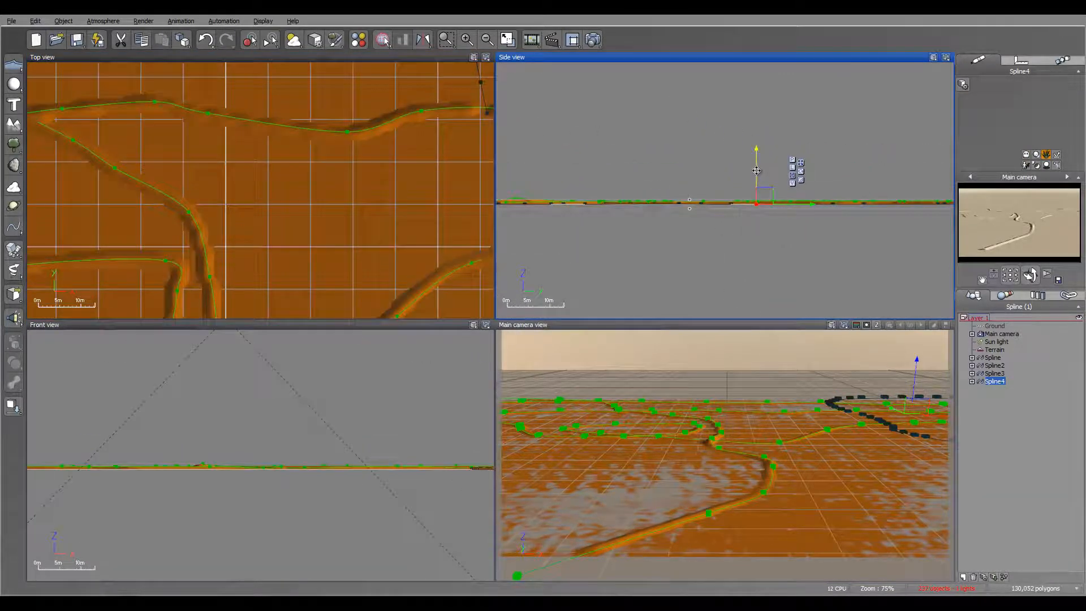
left_click_drag(757, 173, 756, 171)
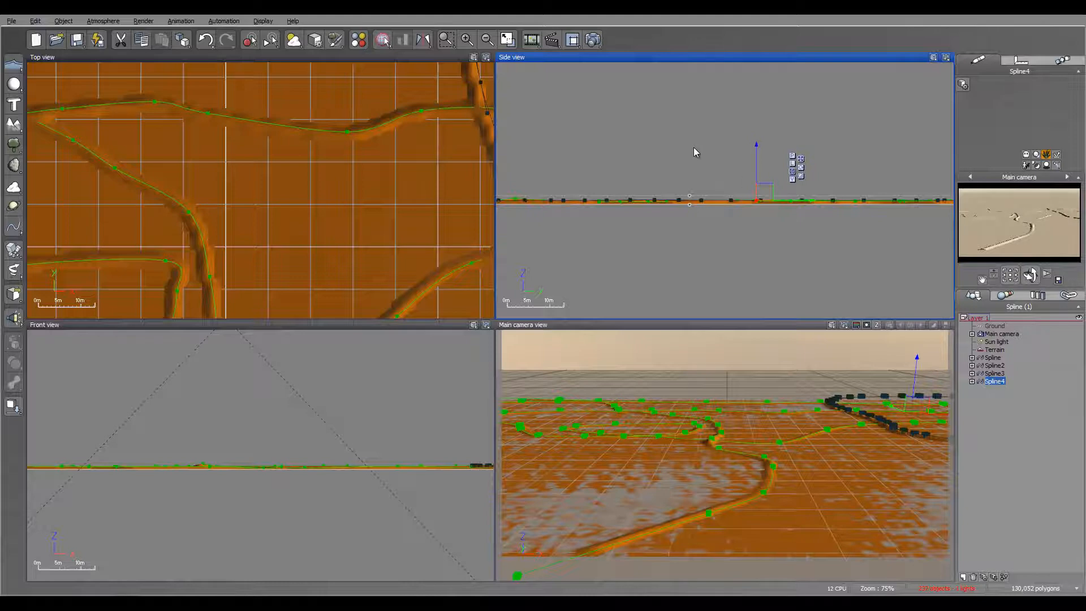
Lower Spline4 slightly along Z in the side view to bring its path closer to the other paths' height
scroll(706, 153, "up", 4)
right_click_drag(778, 153, 802, 202)
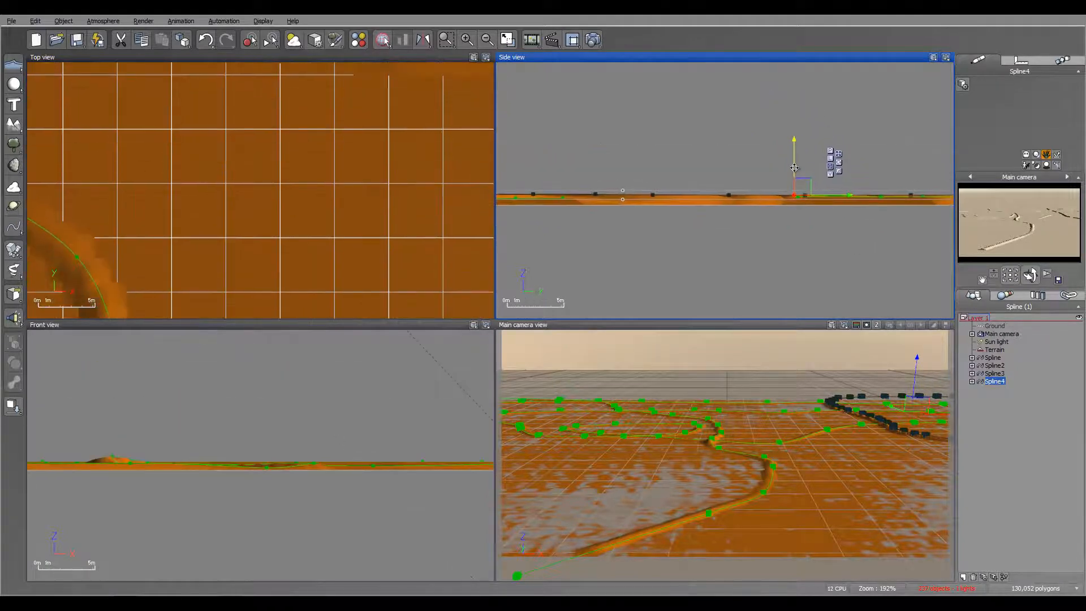
left_click_drag(795, 161, 800, 168)
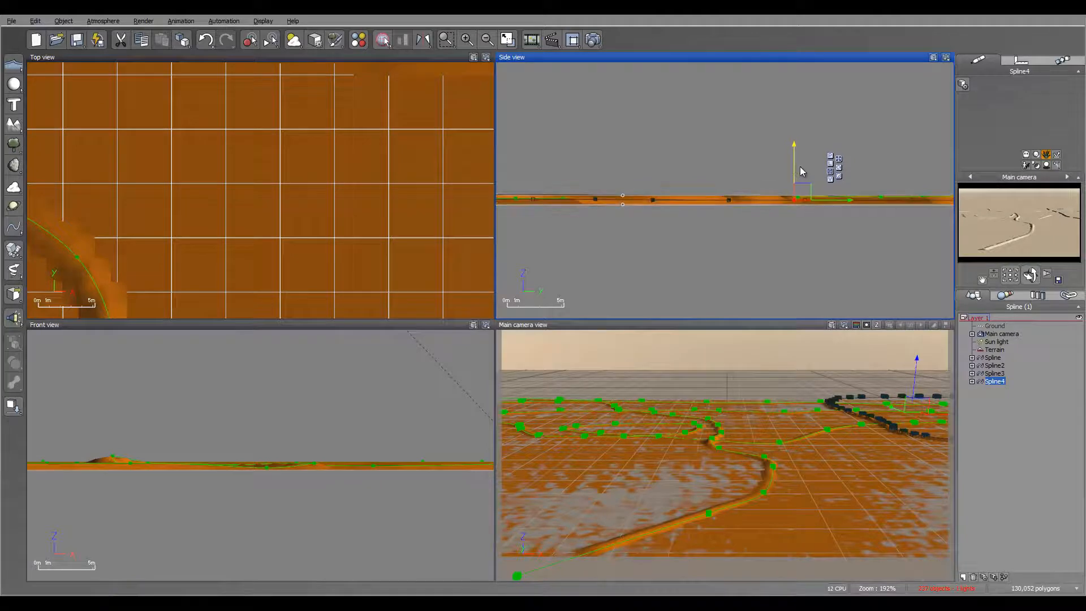
right_click_drag(613, 218, 836, 213)
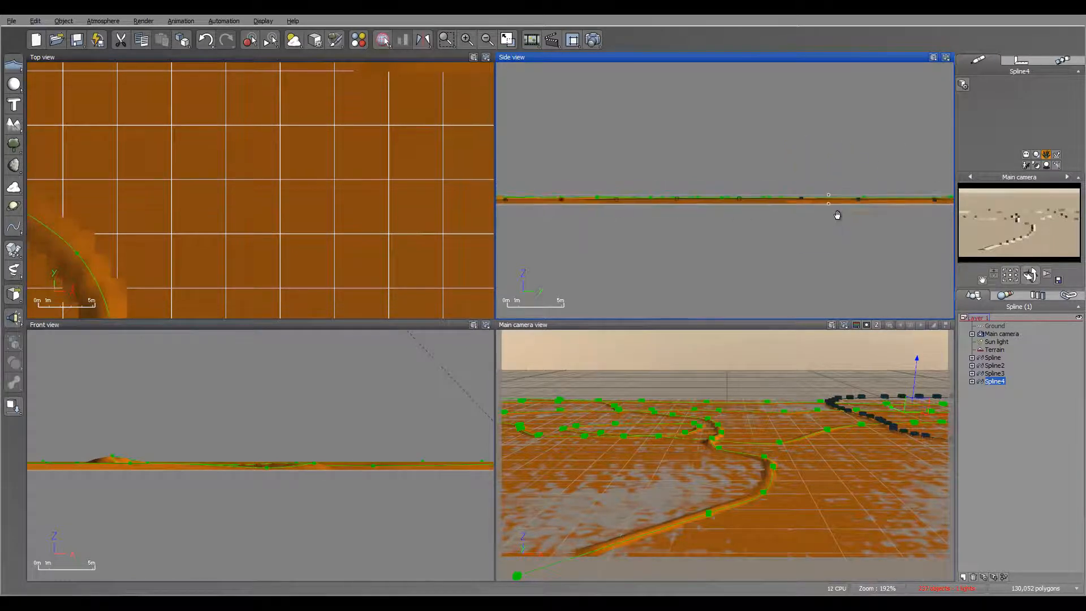
right_click_drag(728, 215, 720, 213)
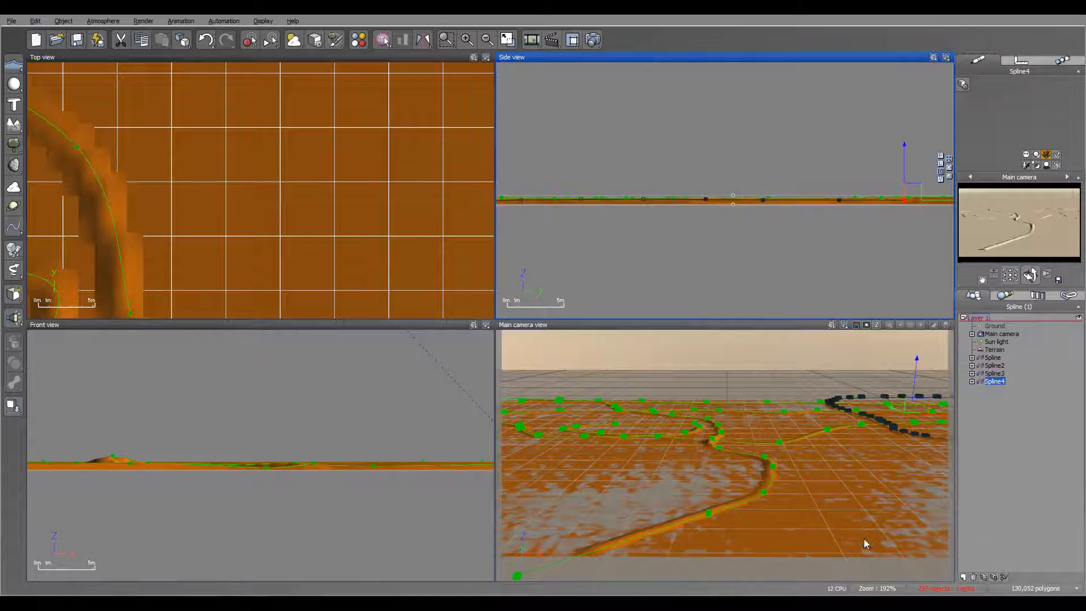
Apply the Grass Field material from the Ground collection to the Ground plane
left_click(999, 426)
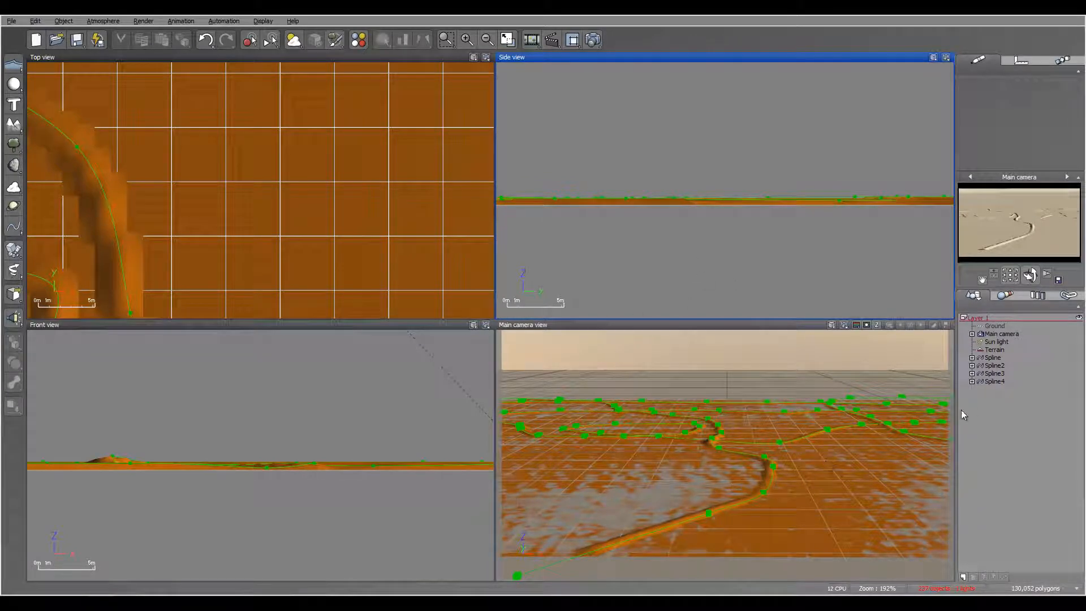
left_click(997, 325)
left_click(962, 137)
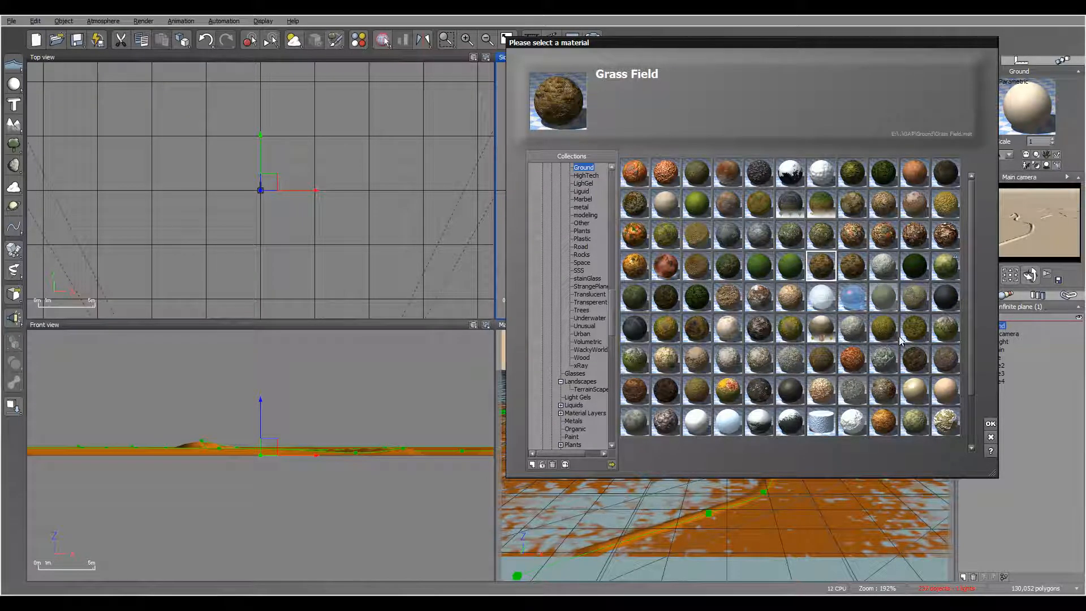
left_click(990, 422)
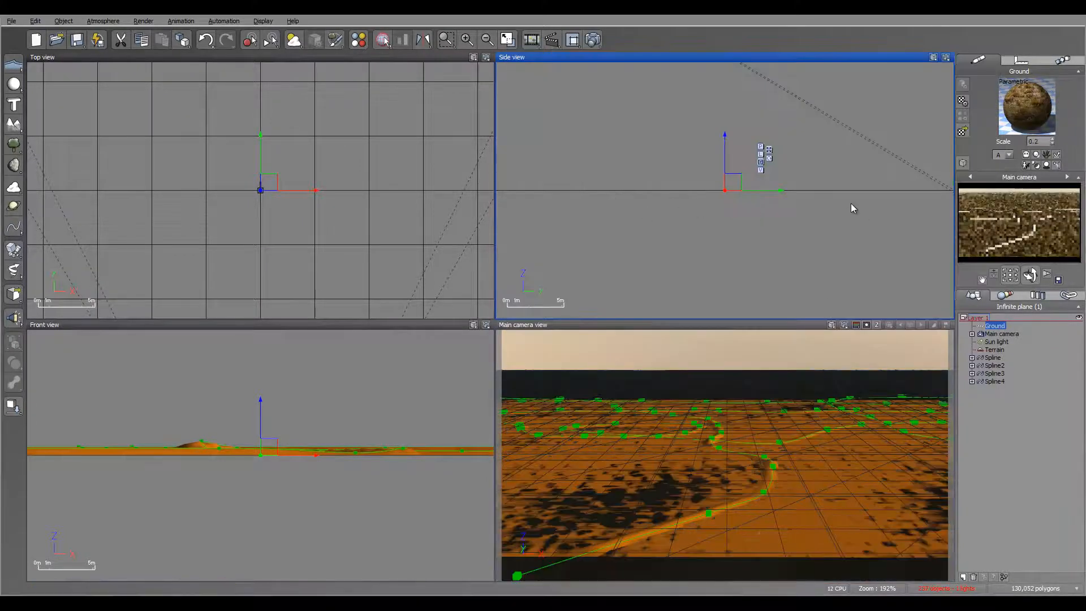
Set the Ground's Grass Field material to World - Standard mapping with a bump depth of -0.02 and accept it
double_click(1027, 108)
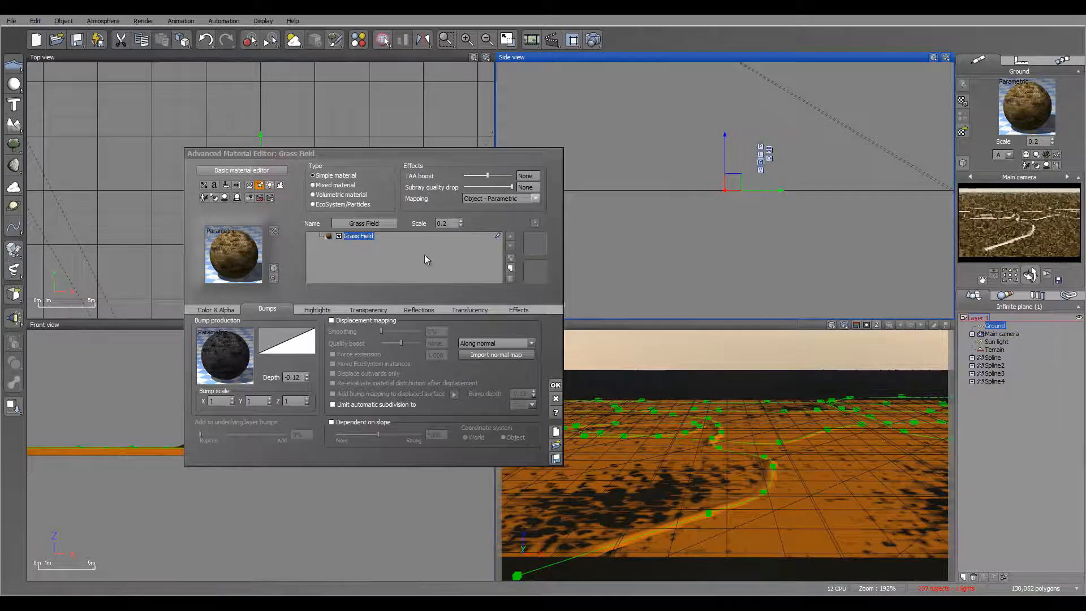
left_click(504, 198)
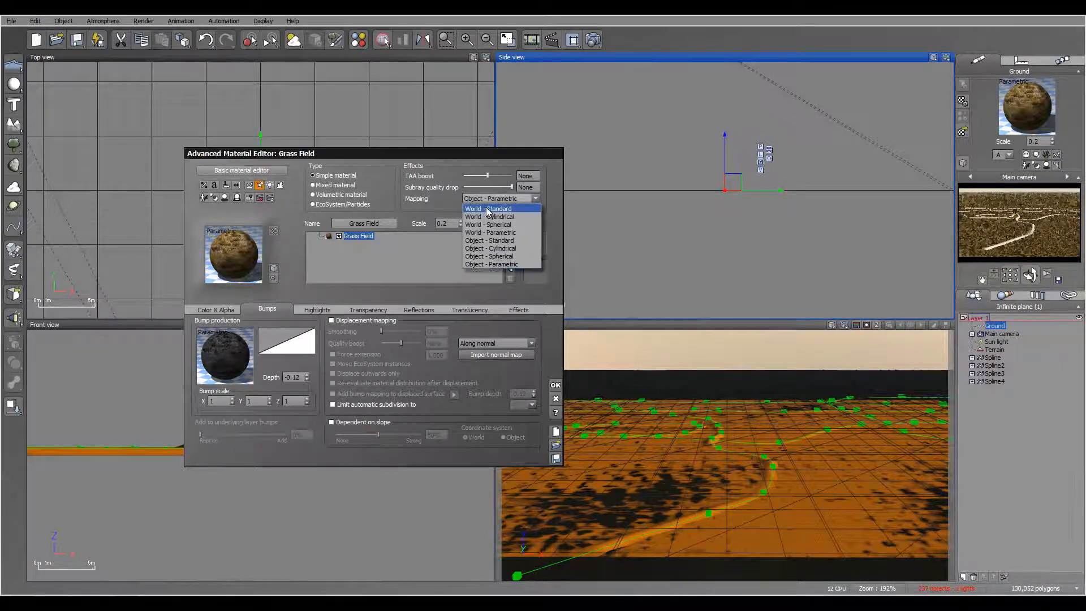
left_click(488, 209)
double_click(302, 377)
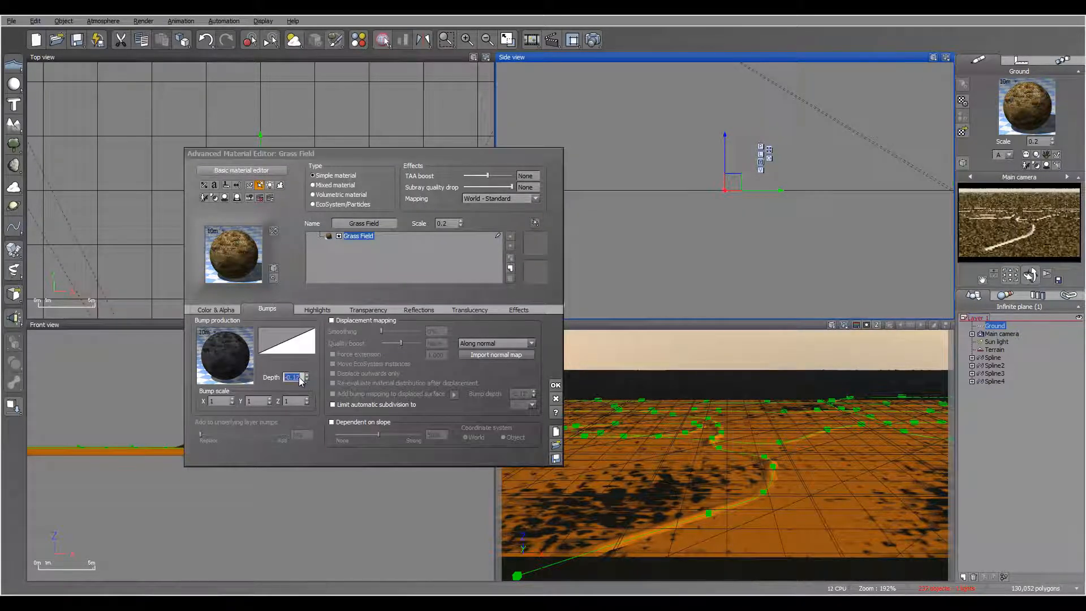
left_click(307, 375)
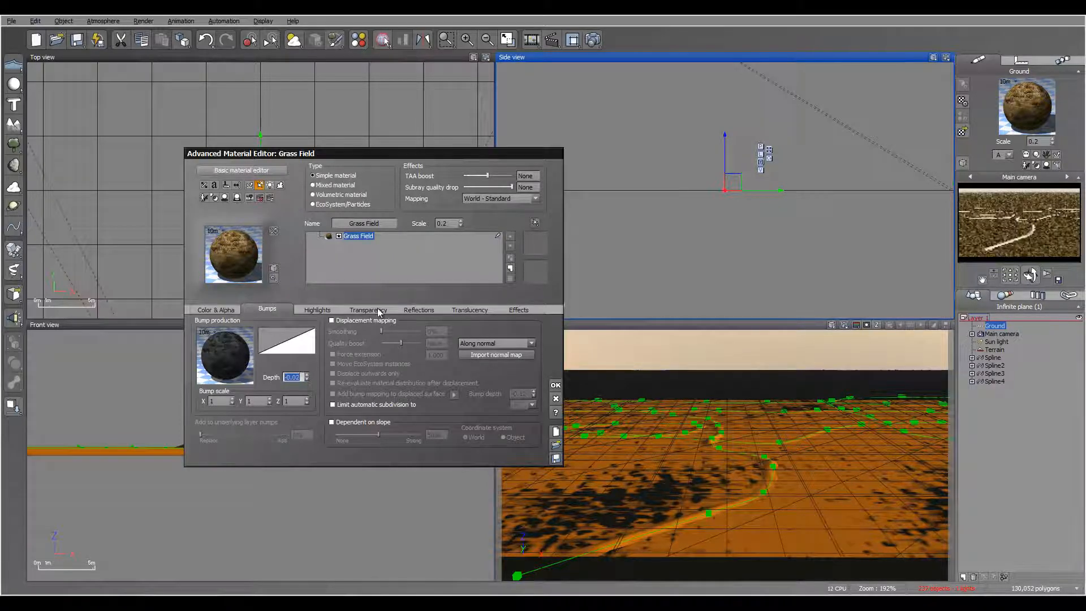
left_click(555, 385)
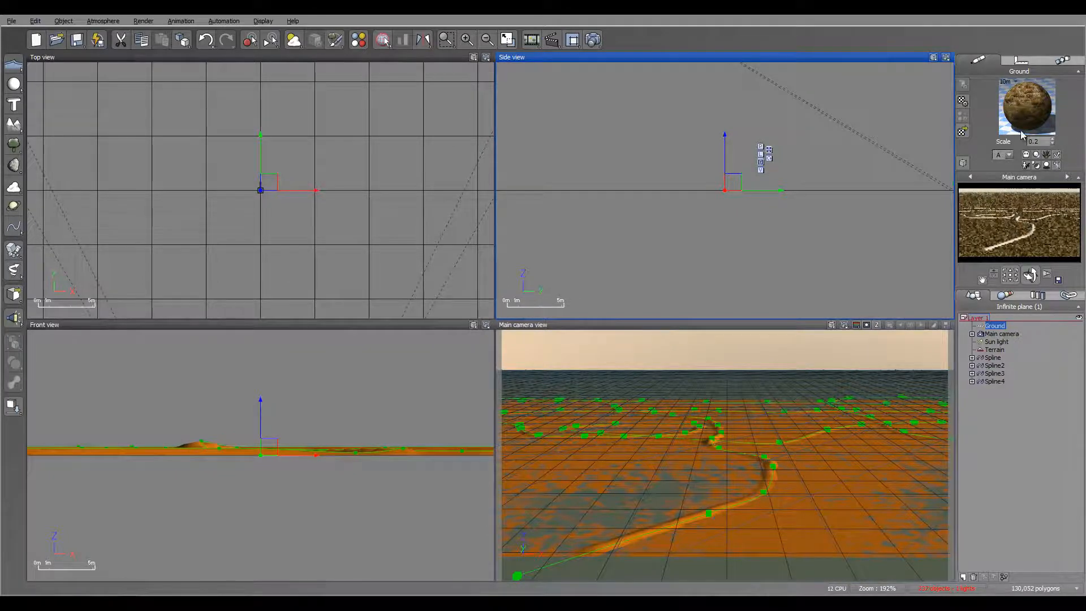
Copy the Ground's material and paste it onto Terrain
right_click(1024, 104)
left_click(1035, 123)
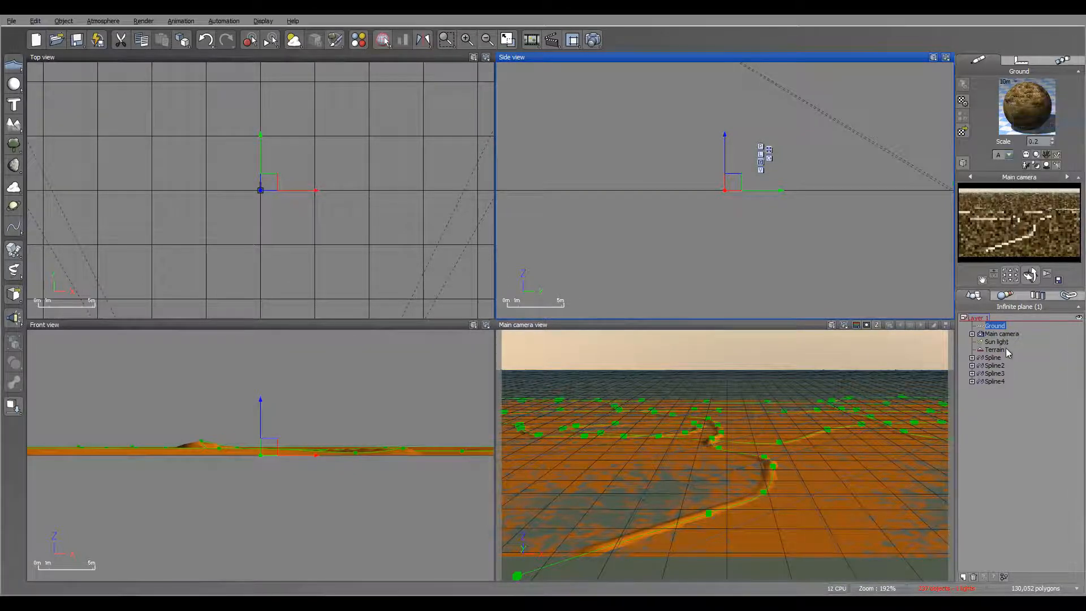
left_click(994, 349)
right_click(1080, 101)
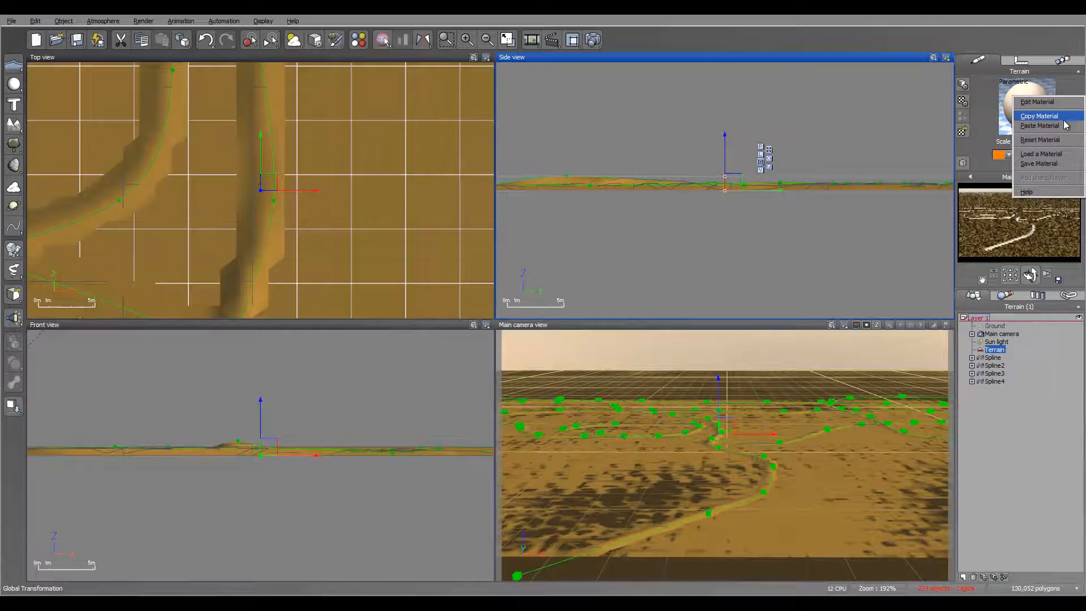
left_click(1039, 125)
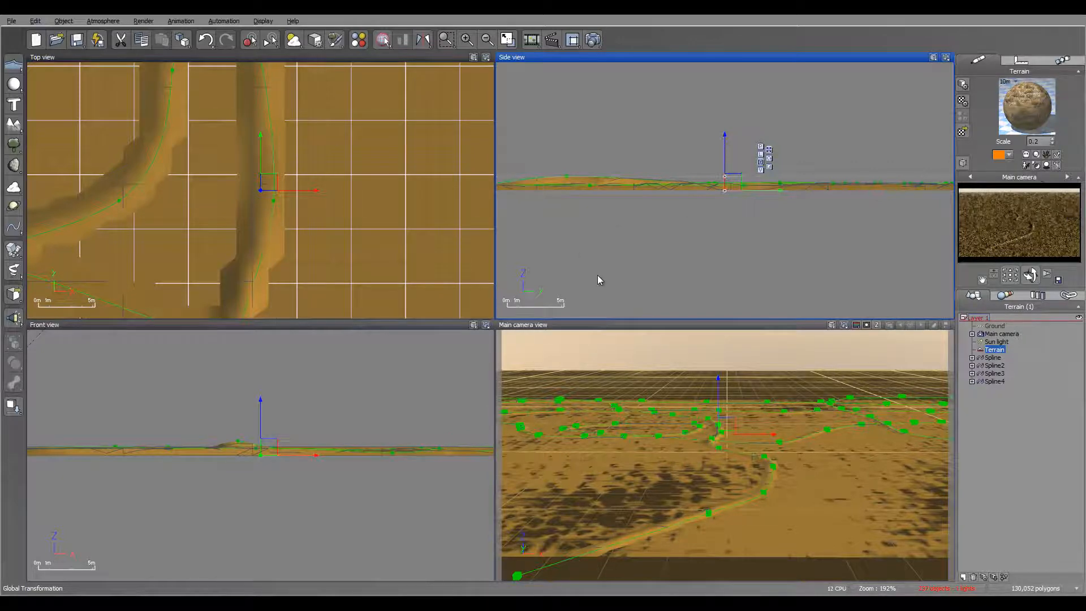
Add the SandBasic material from the GAP Ground collection as a layer over Grass Field in Terrain's material
double_click(1026, 107)
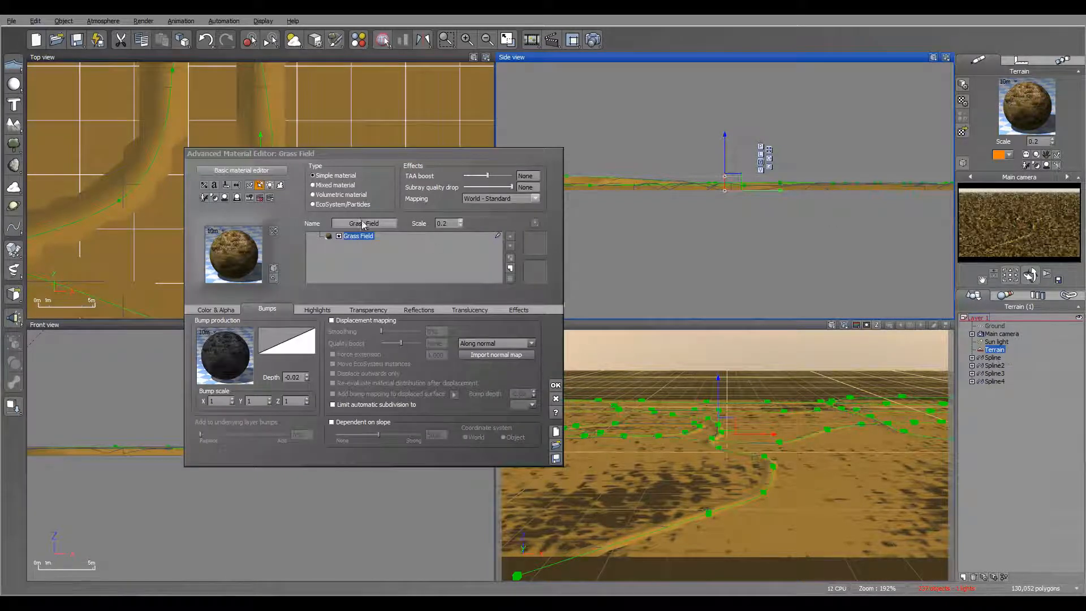
left_click(509, 269)
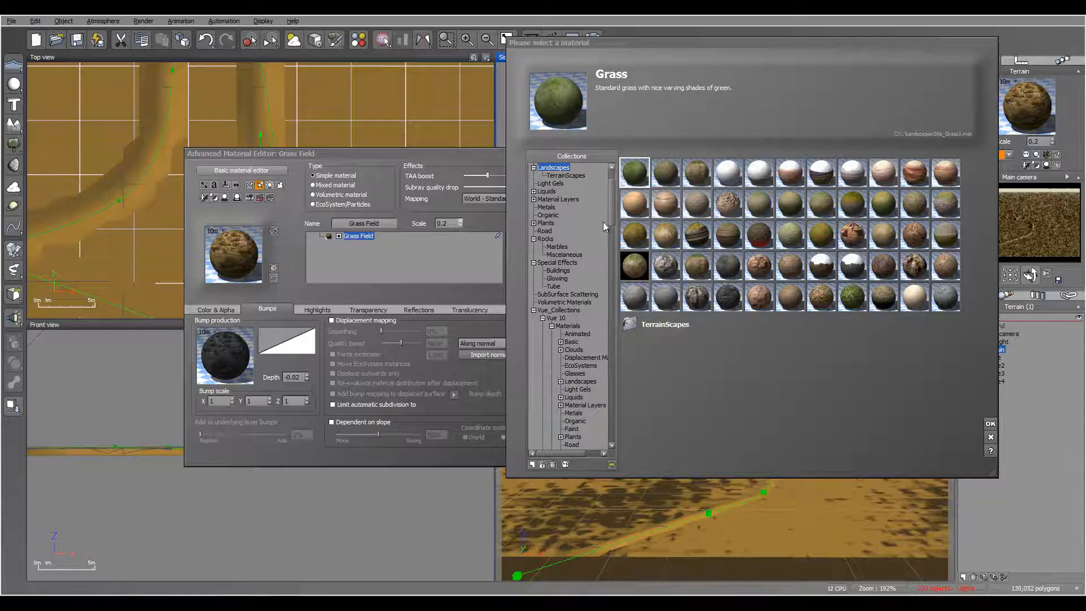
left_click_drag(611, 198, 611, 282)
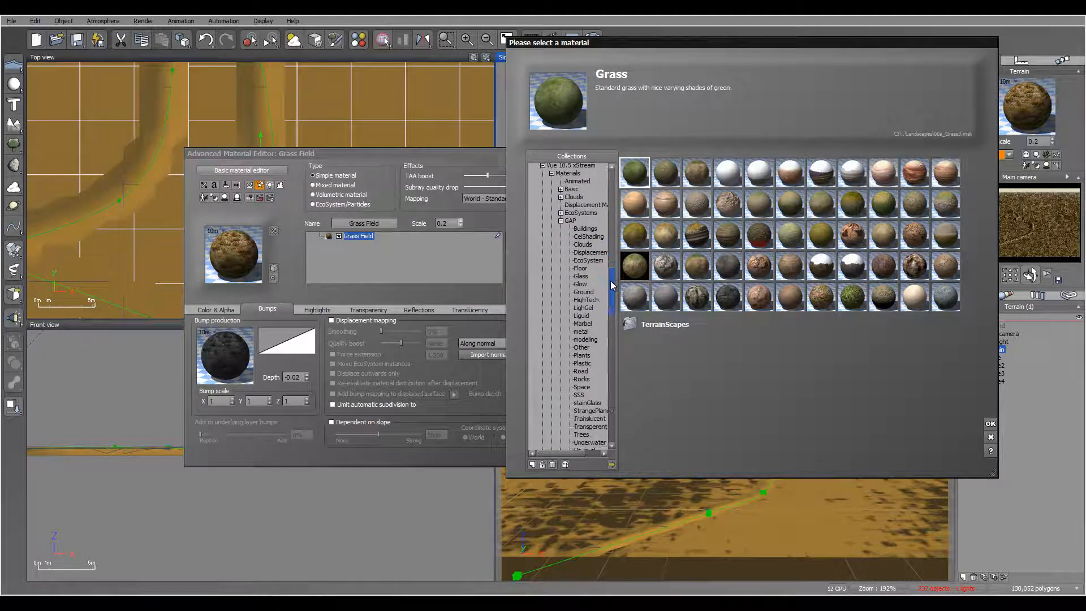
left_click(584, 293)
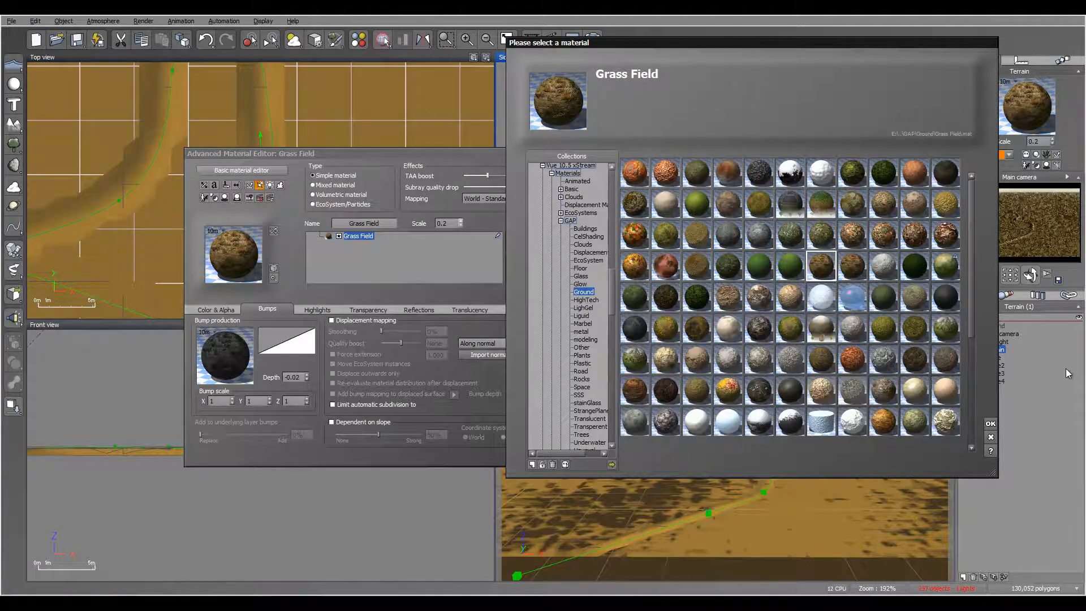
left_click(951, 393)
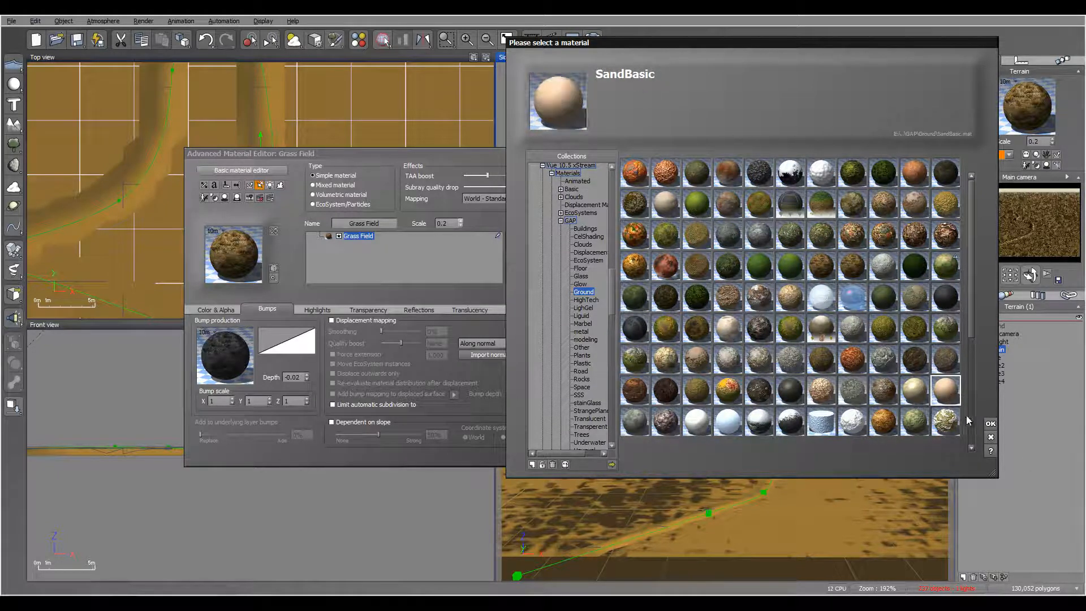
left_click(990, 424)
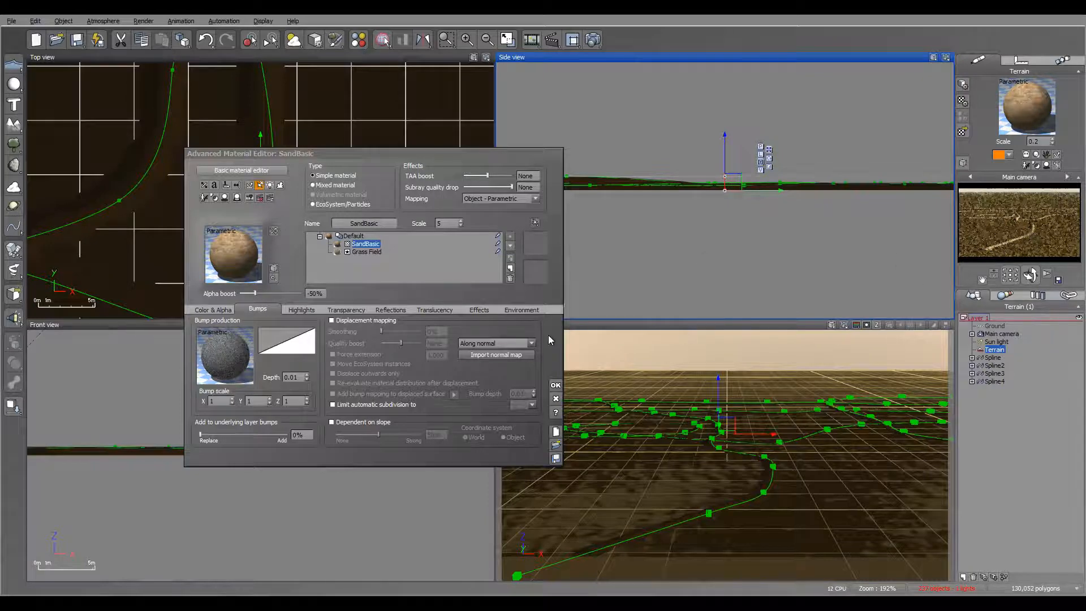
Constrain SandBasic to altitudes from -0.15 and slopes up to 45°, with 18% steep and 7% flat fuzziness and -59% alpha boost
left_click(511, 310)
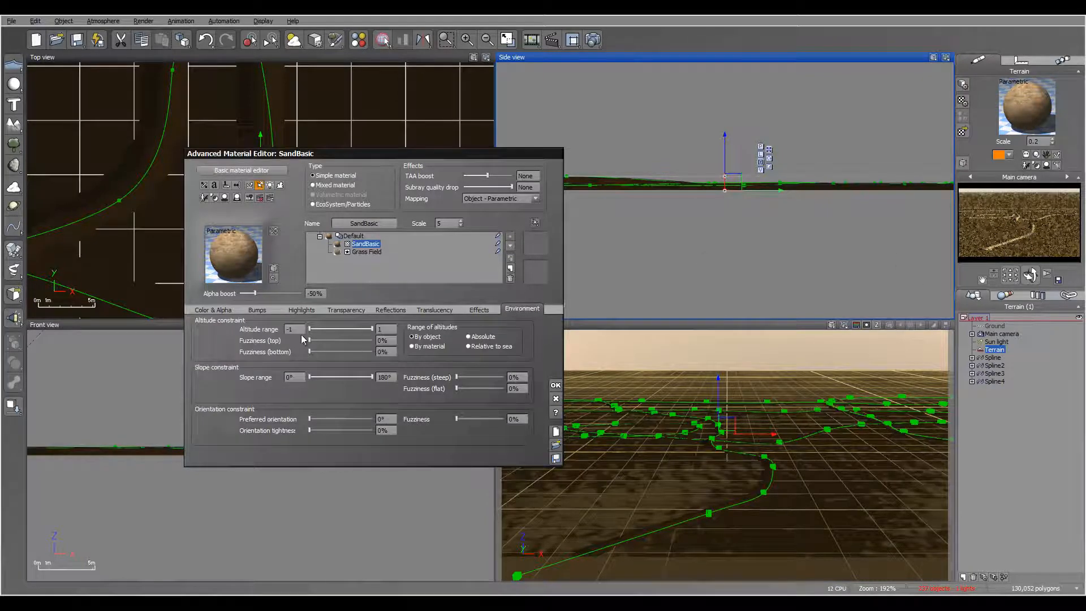
left_click_drag(310, 328, 324, 328)
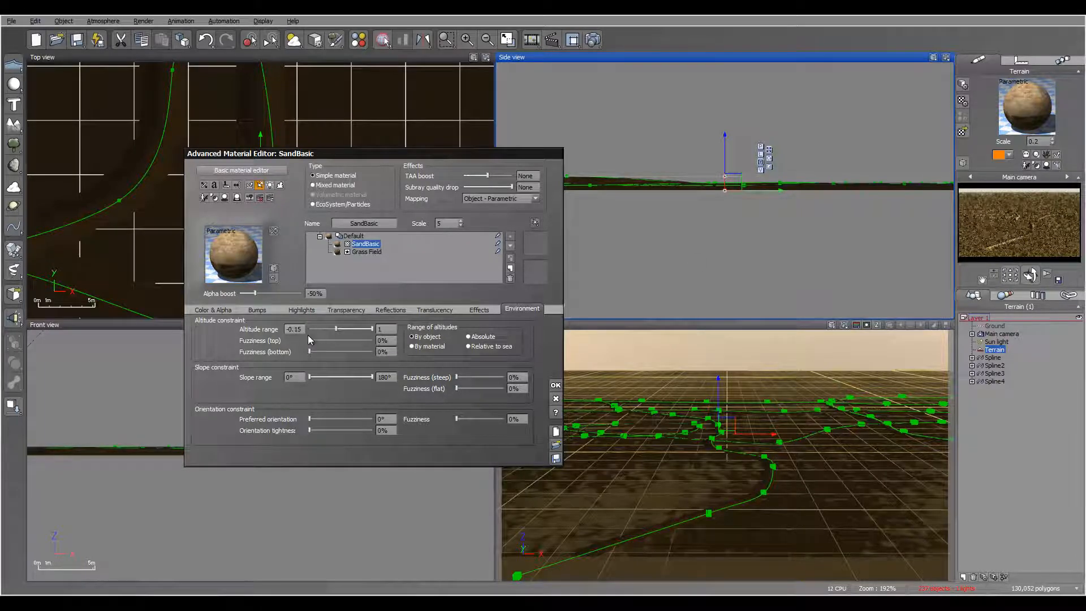
left_click(213, 309)
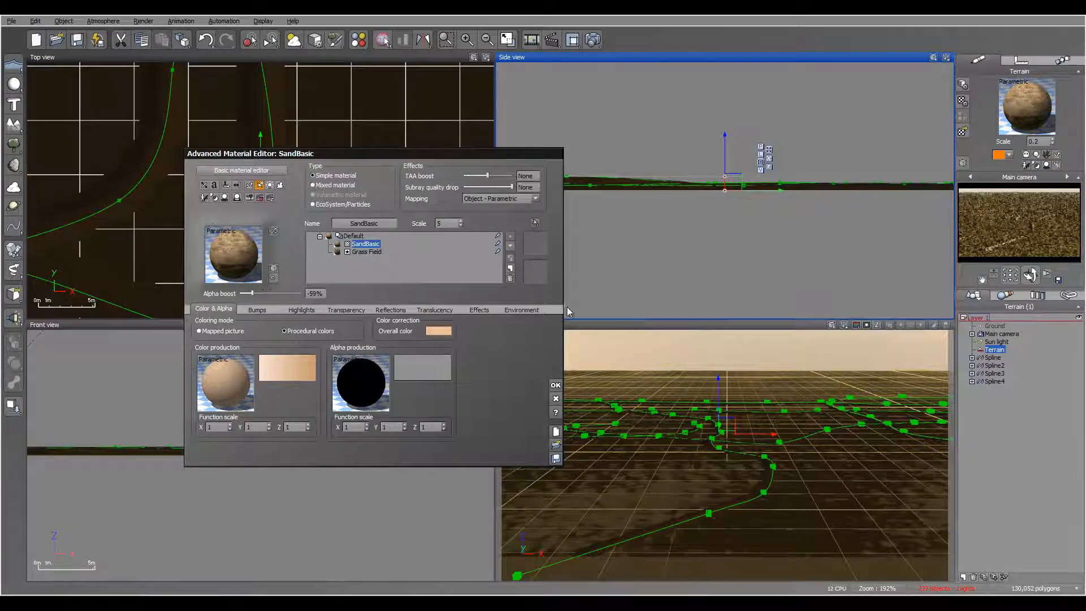
left_click(521, 309)
left_click_drag(372, 373, 325, 376)
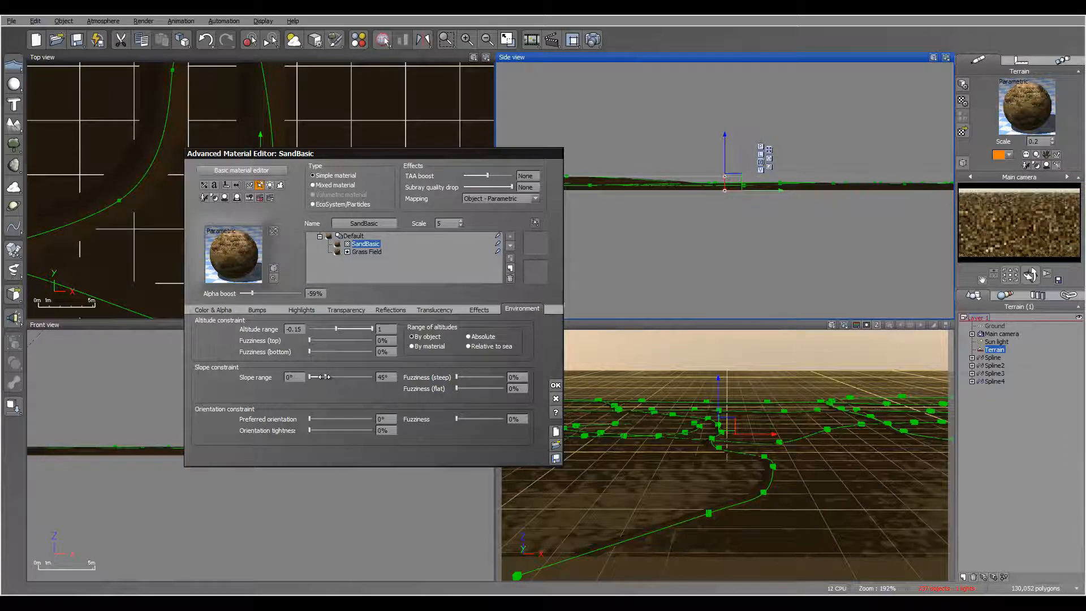
mouse_move(457, 377)
left_mouse_down()
mouse_move(473, 377)
mouse_move(459, 389)
left_mouse_up()
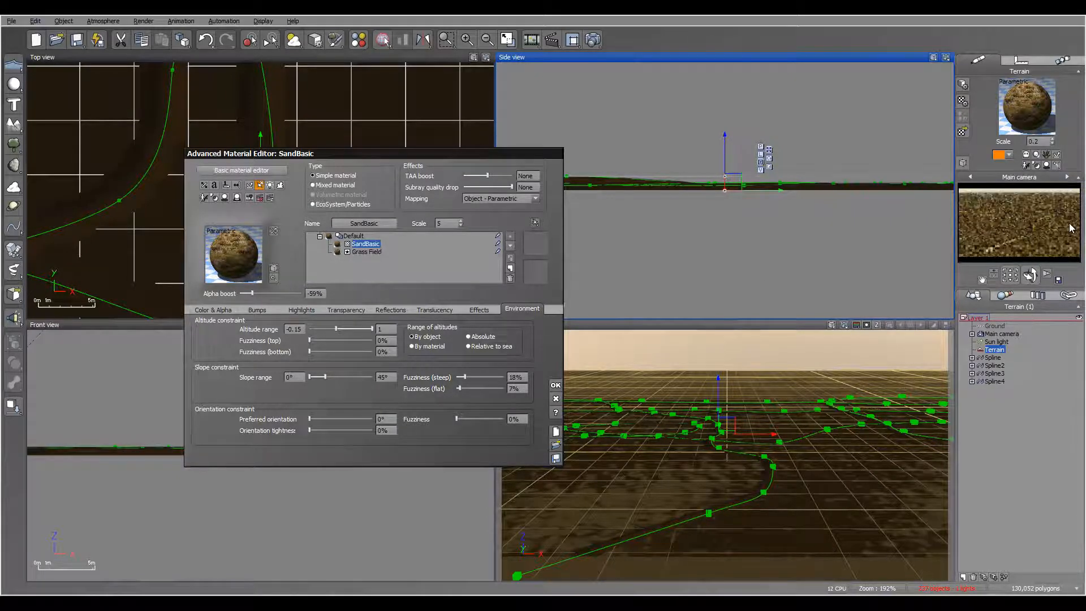
Render the scene to screen in Preview quality at 800x450, close the render and accept Terrain's layered material
left_click(594, 42)
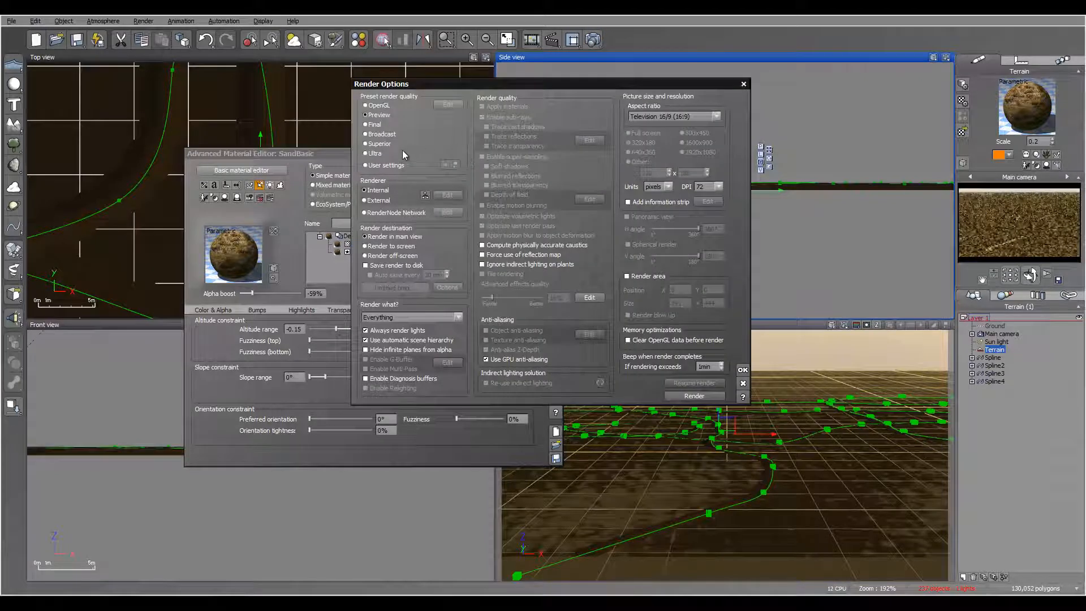
left_click(398, 247)
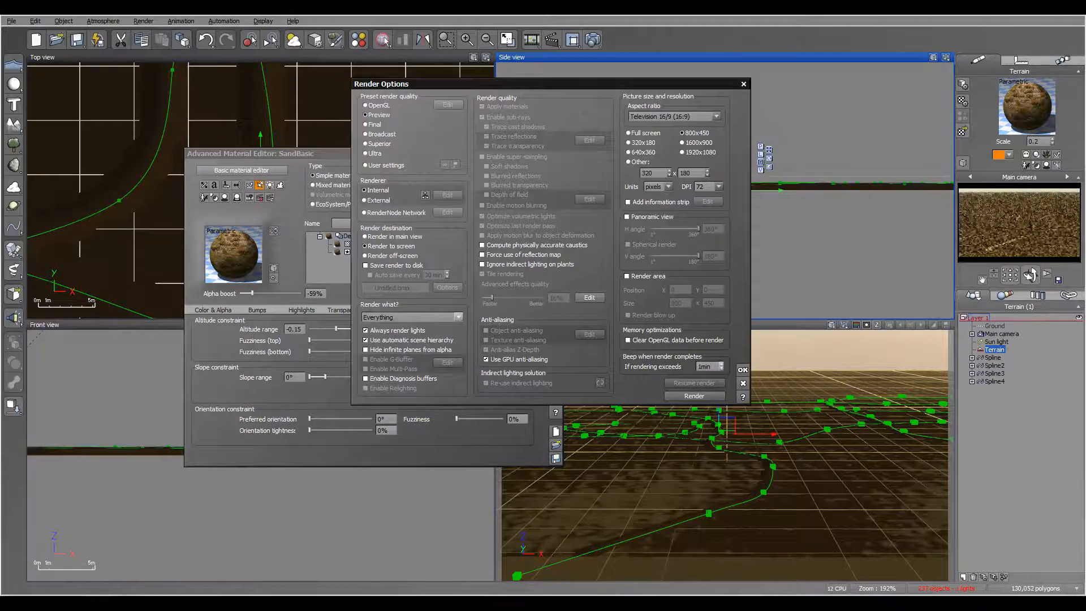
left_click(694, 395)
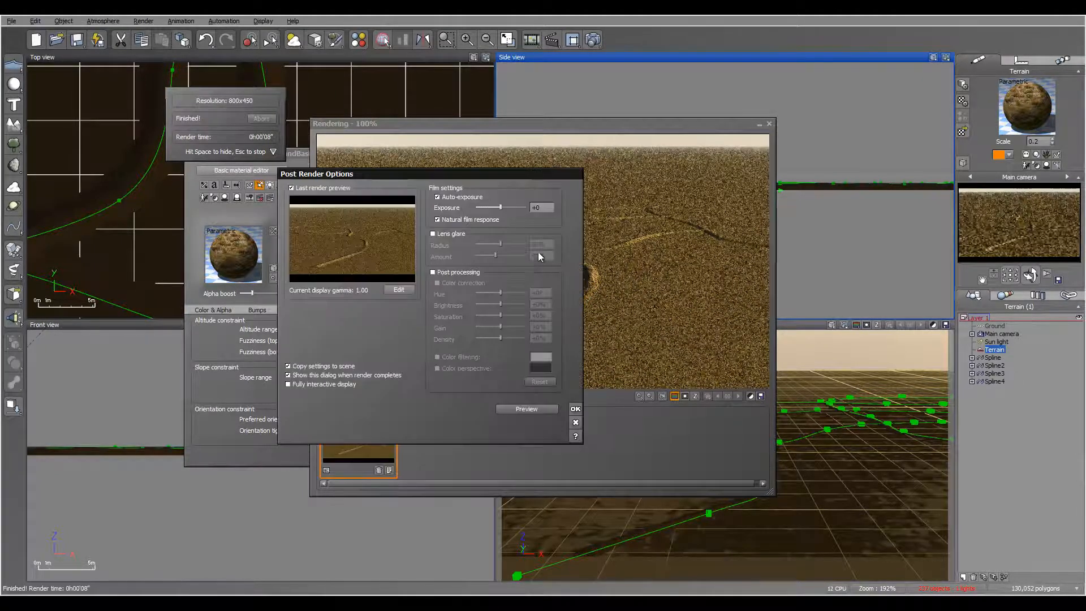
left_click(575, 410)
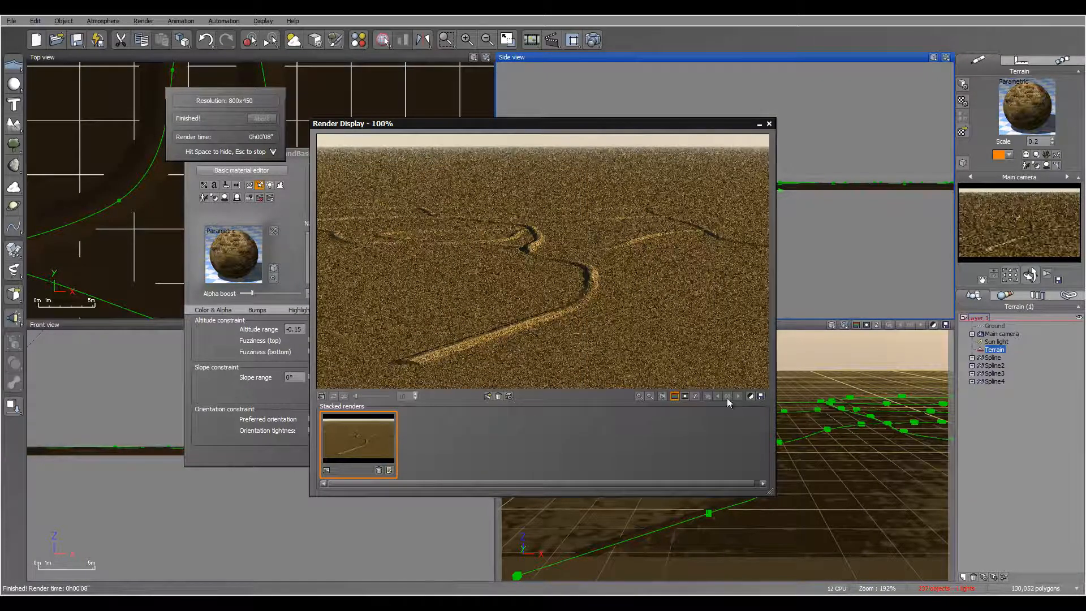
left_click(768, 123)
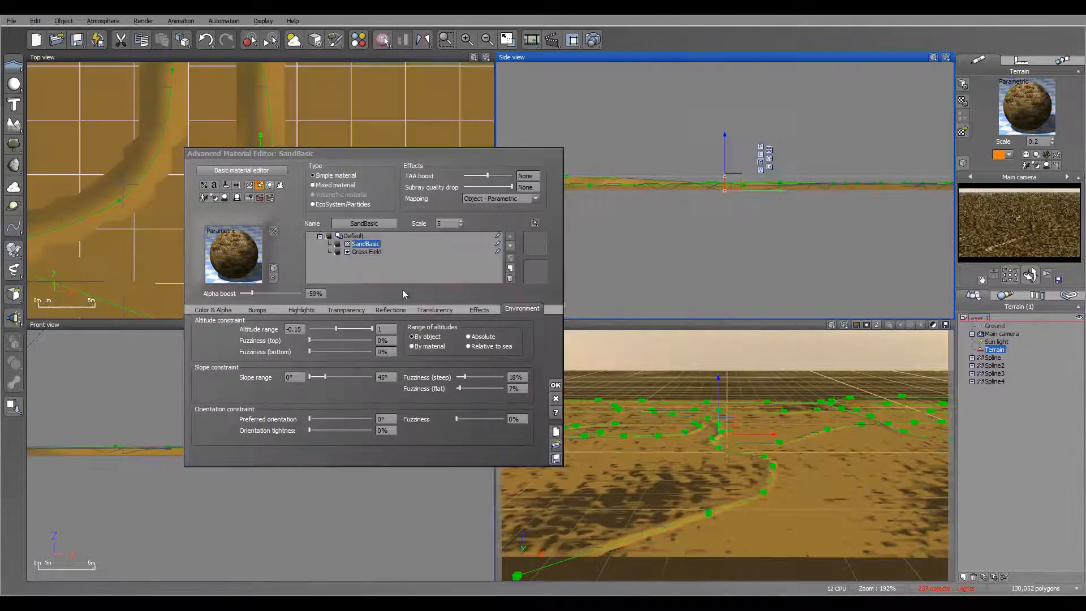
left_click(555, 385)
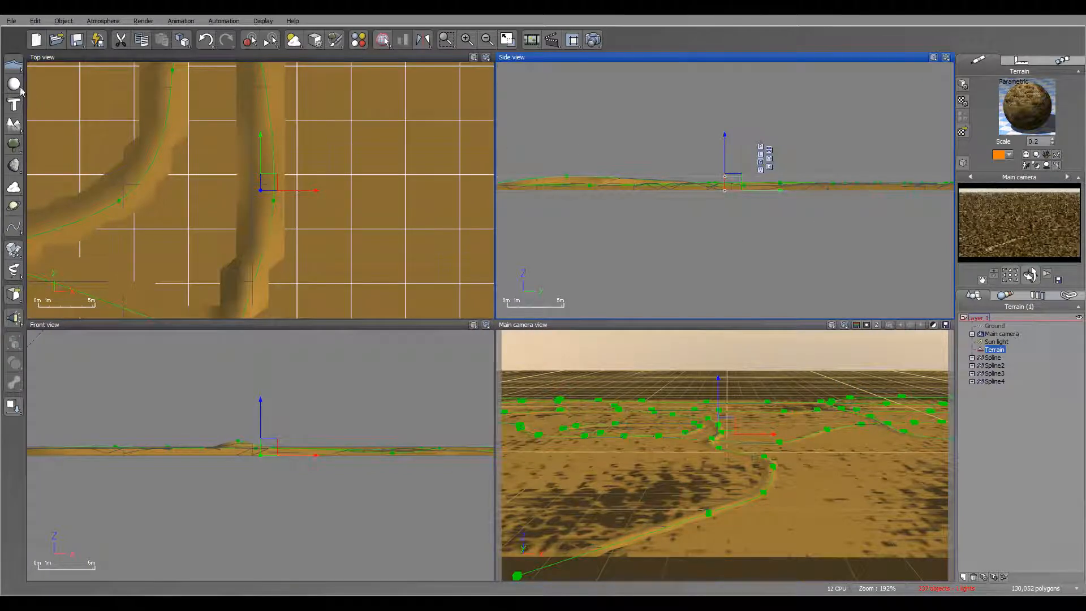
Add a Sea plane and adjust its height along Z in the side view so the raised paths stay just above the water
left_click(13, 64)
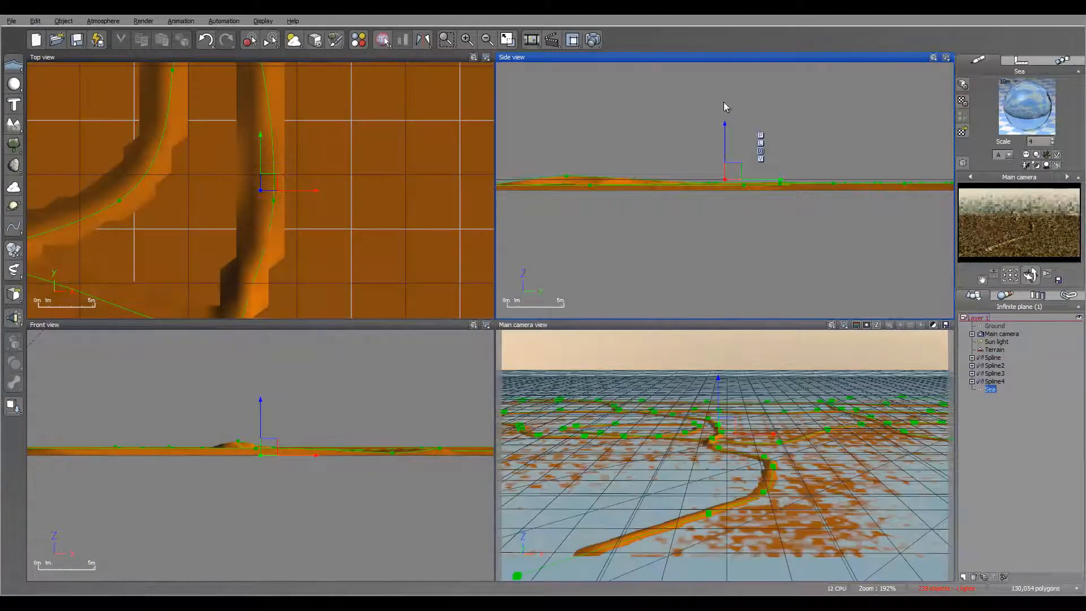
mouse_move(703, 103)
right_mouse_down()
mouse_move(741, 100)
mouse_move(711, 102)
right_mouse_up()
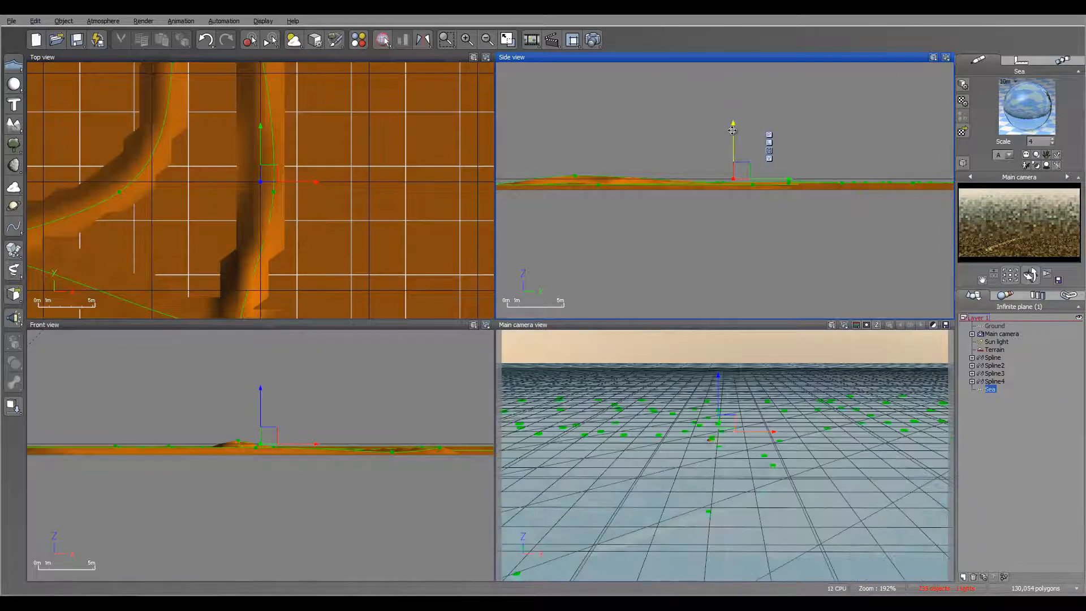
left_click_drag(733, 131, 735, 137)
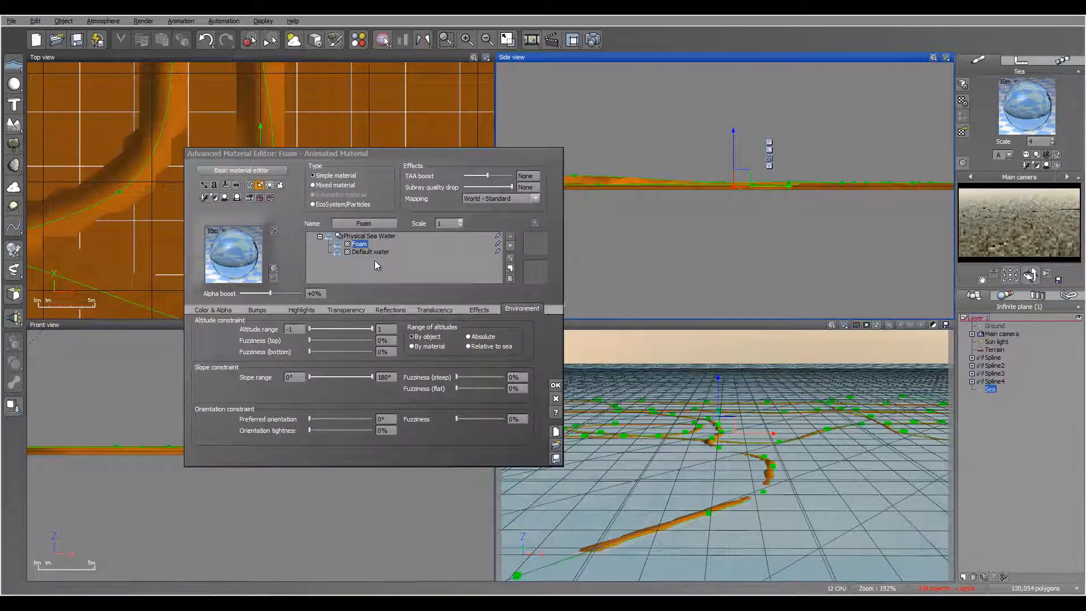
Set the overall color of the Foam layer in the Sea's material to a dark, muted green
left_click(215, 309)
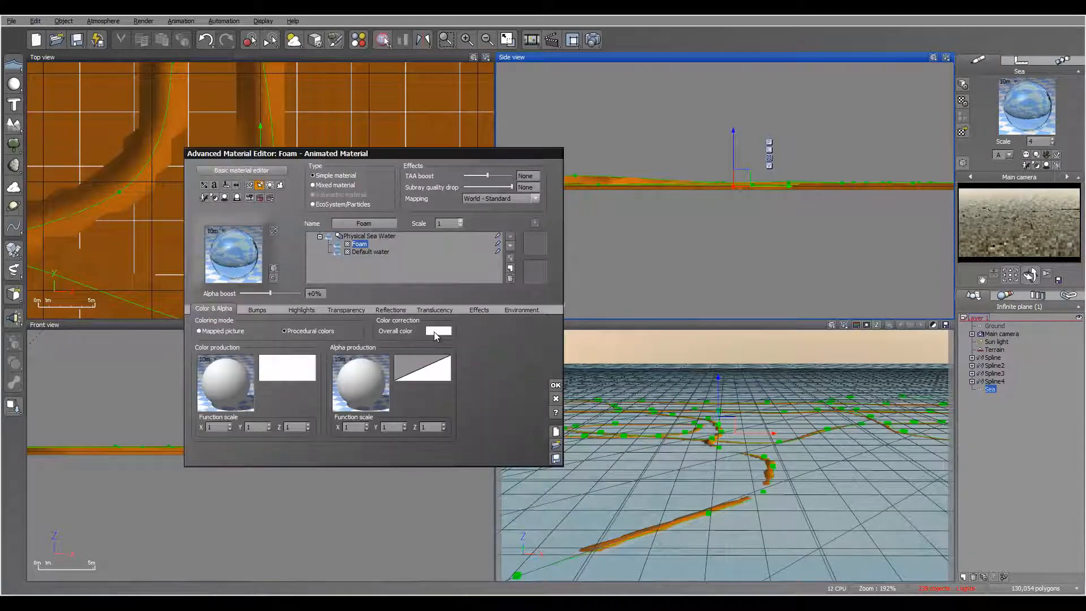
left_click(435, 332)
left_click(447, 363)
left_click(517, 335)
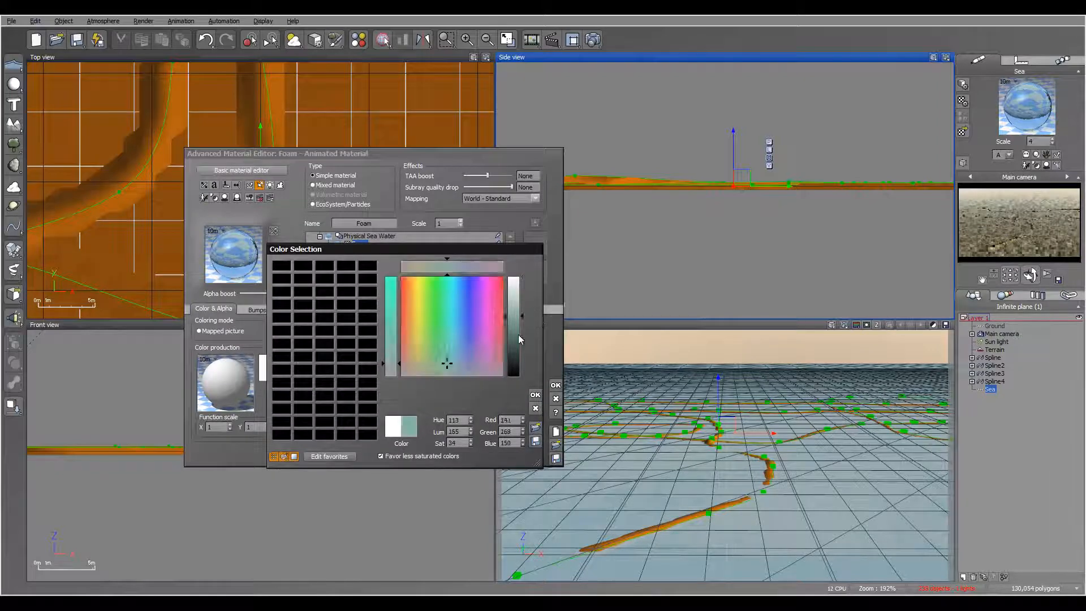
left_click(440, 366)
left_click_drag(440, 366, 446, 370)
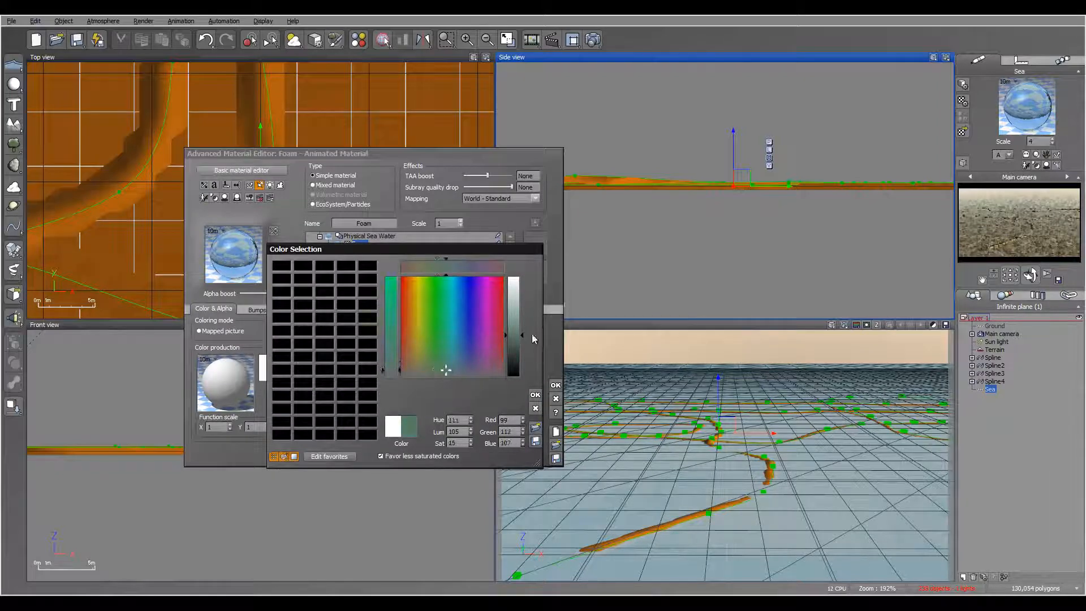
left_click_drag(513, 336, 514, 342)
left_click_drag(445, 372, 436, 368)
left_click(534, 395)
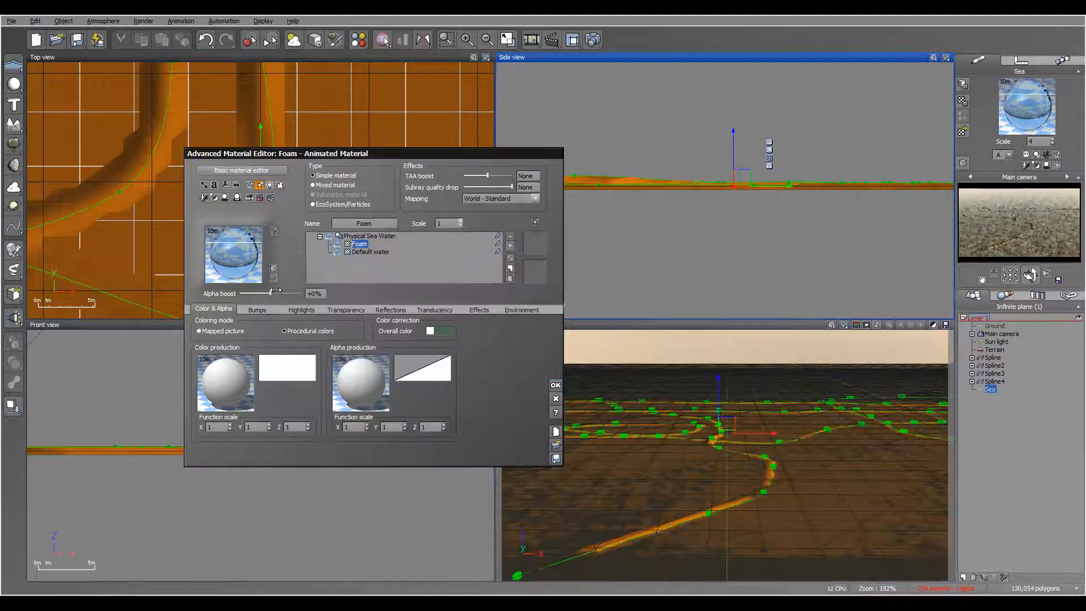
Set the Foam layer's alpha boost to -40% and the Default water layer's bump depth to 0.2
left_click_drag(260, 295, 265, 295)
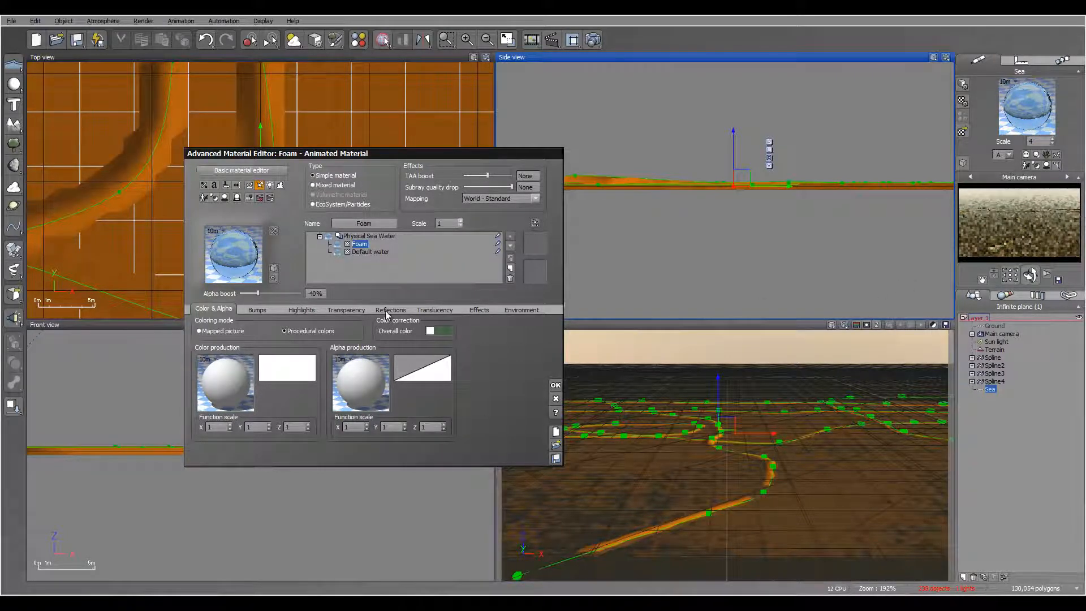
left_click(371, 253)
left_click(267, 309)
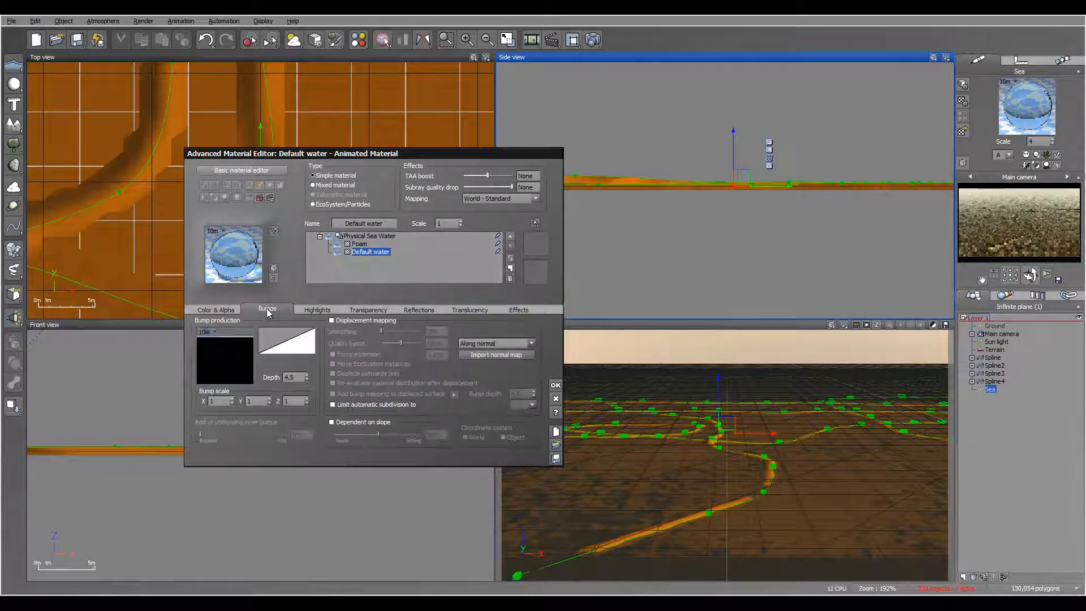
type("0.2")
key("Return")
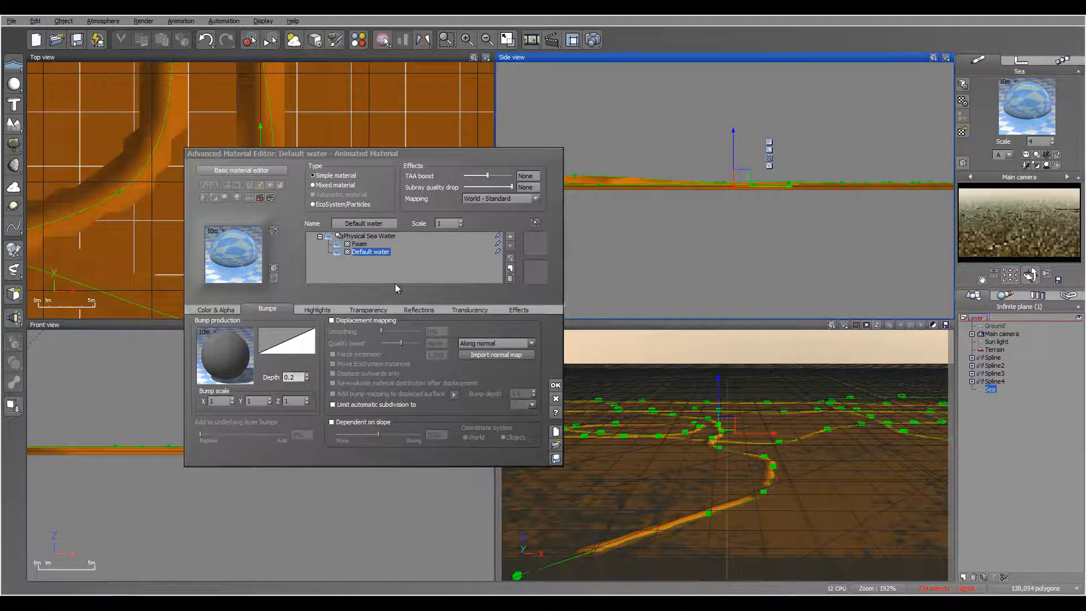
Reduce the absorption and scattering depth in Default water's transparency settings to about 26.7 cm
left_click(368, 310)
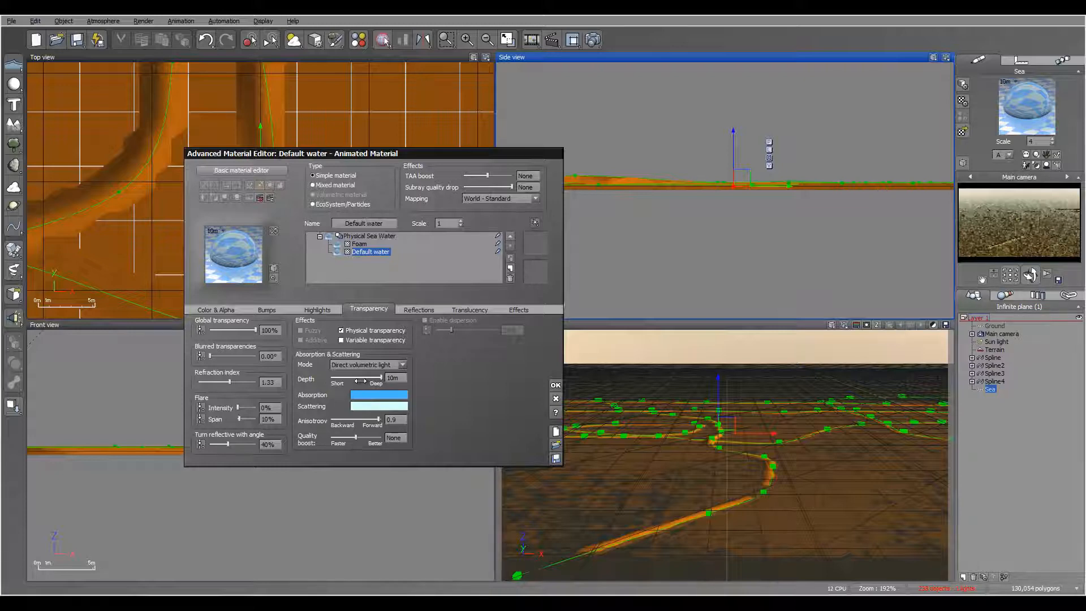
left_click_drag(359, 377, 341, 381)
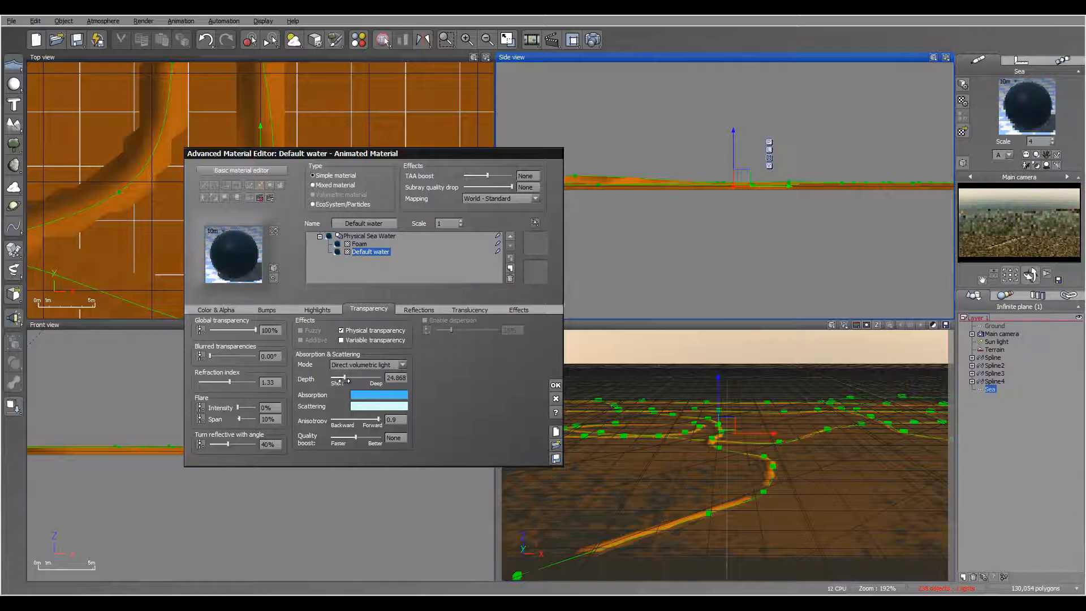
left_click_drag(343, 381, 350, 381)
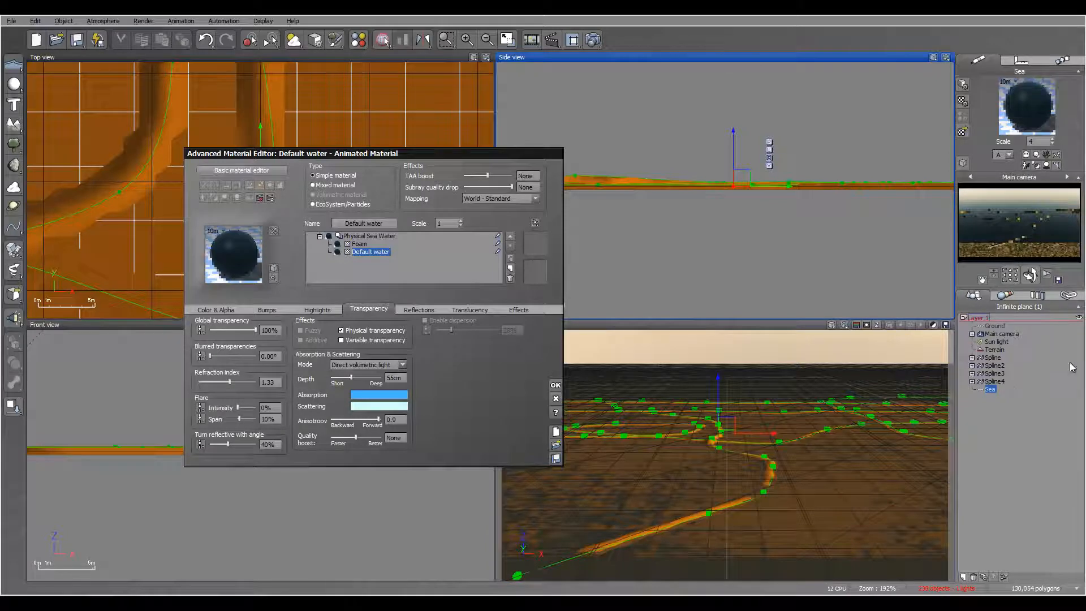
left_click(1021, 60)
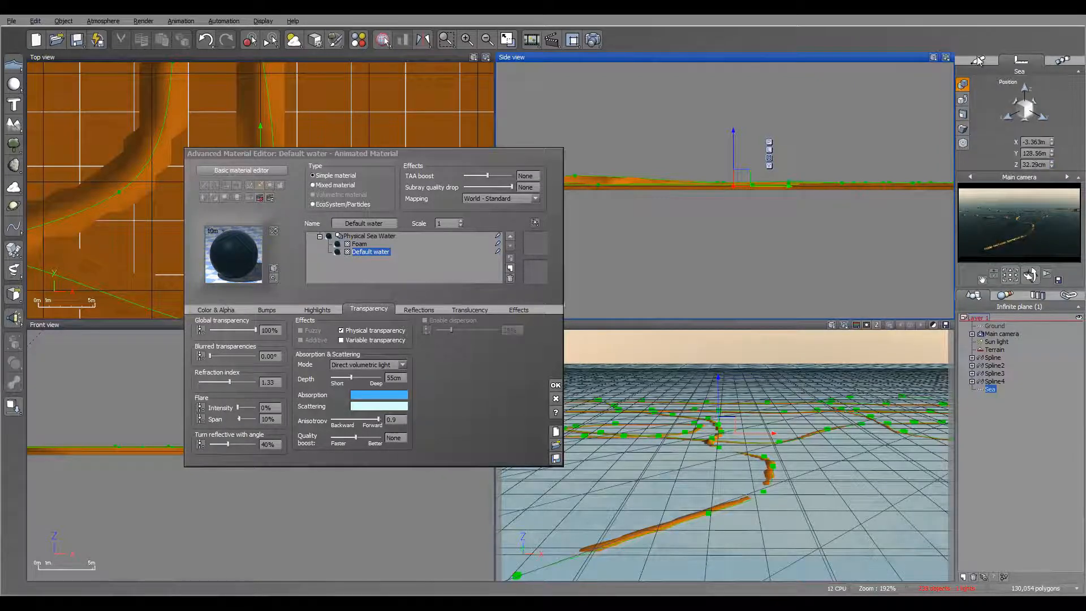
left_click(978, 65)
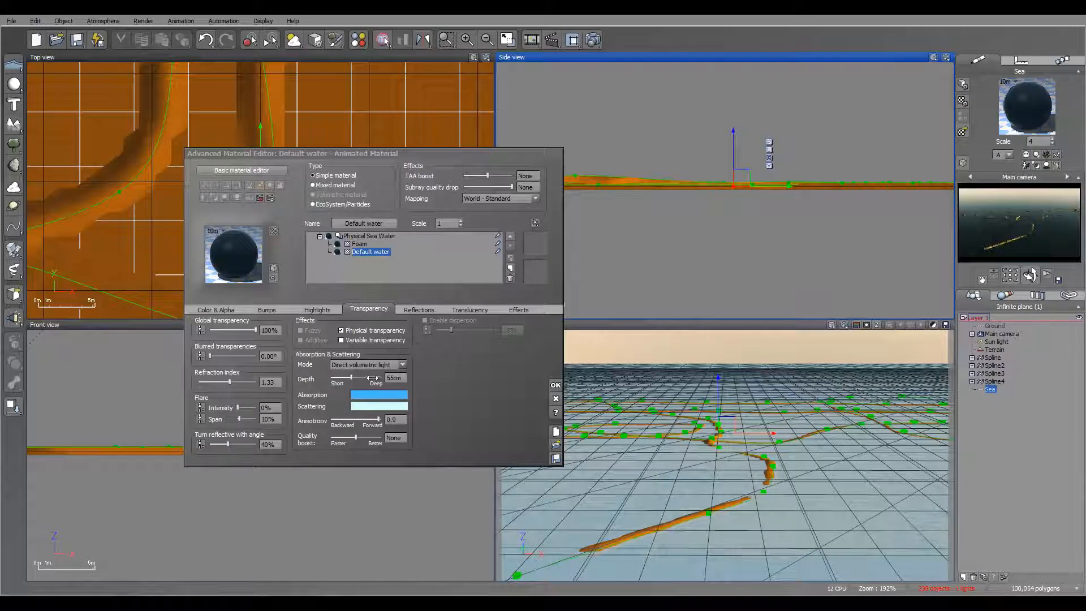
left_click_drag(370, 378, 364, 377)
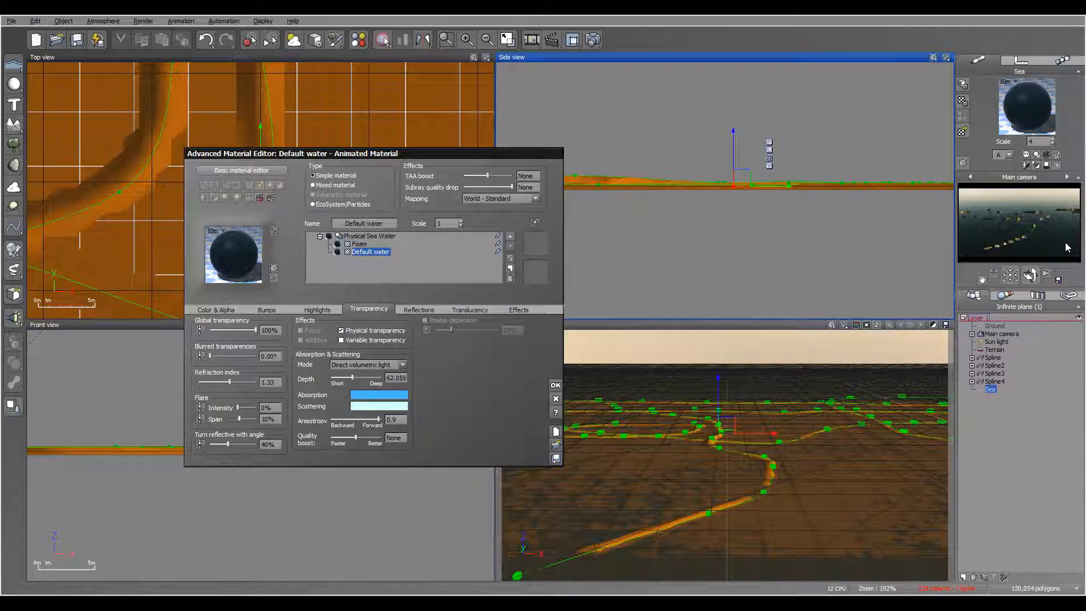
left_click_drag(367, 377, 359, 377)
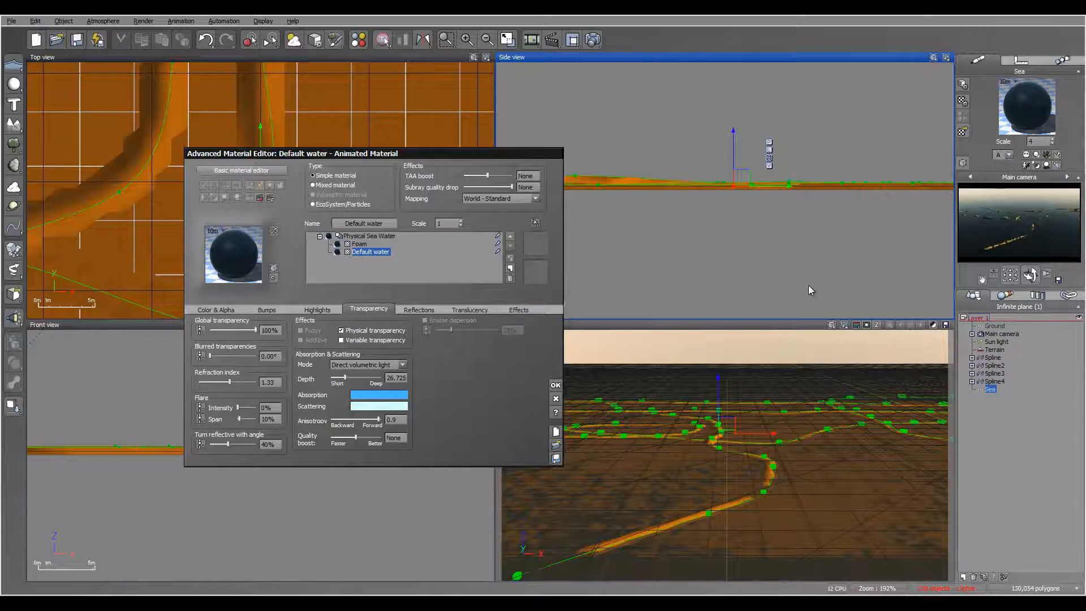
Make Default water's absorption color a muted grey-green, set Turn reflective with angle to 62%, and accept the material
left_click(398, 396)
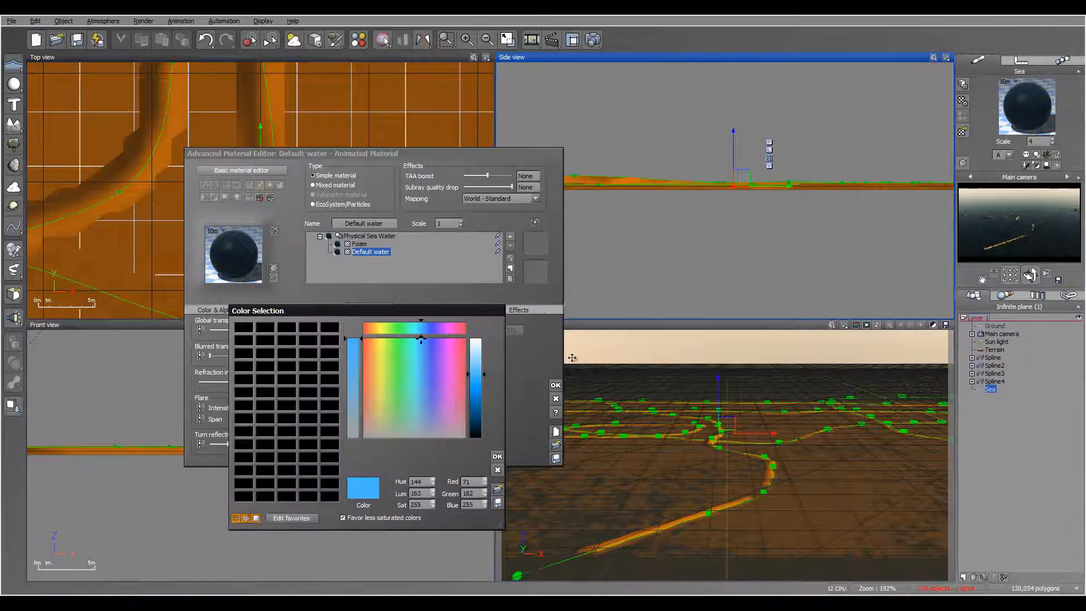
left_click(416, 424)
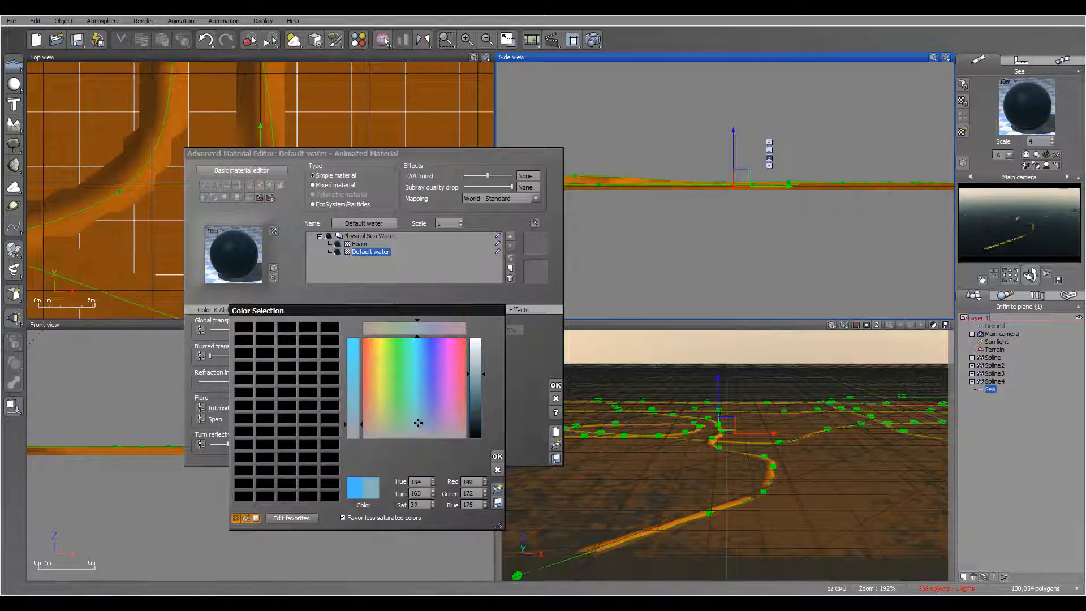
left_click_drag(417, 423, 406, 429)
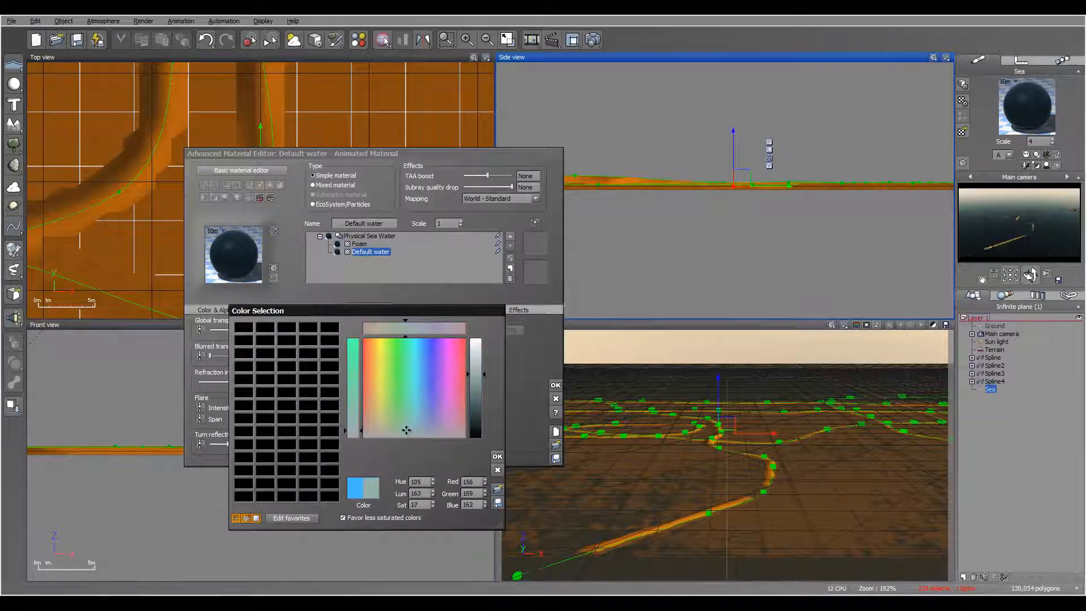
left_click(497, 455)
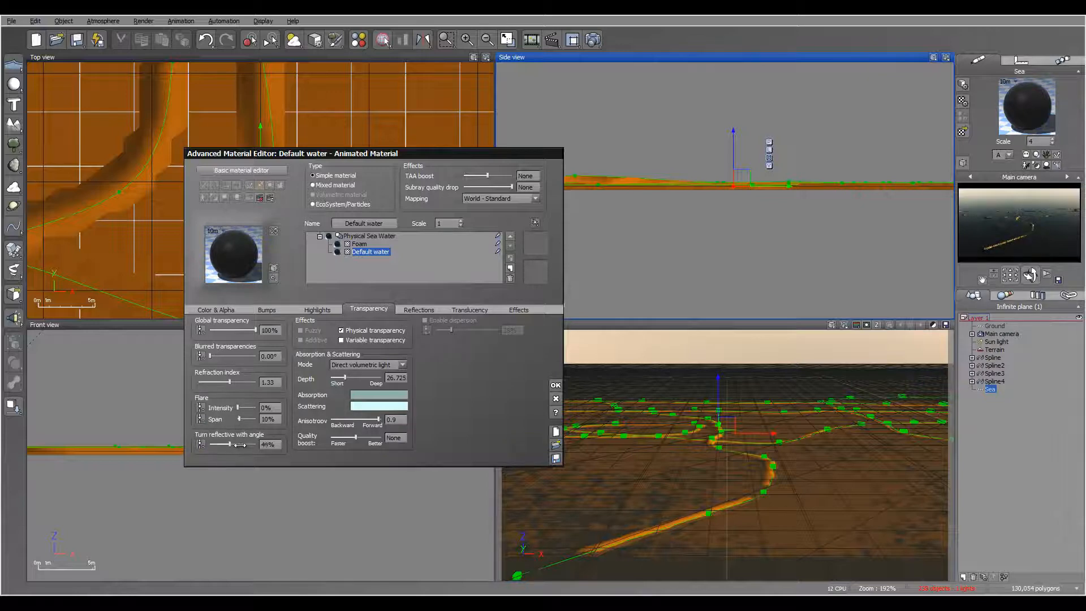
left_click_drag(239, 444, 246, 445)
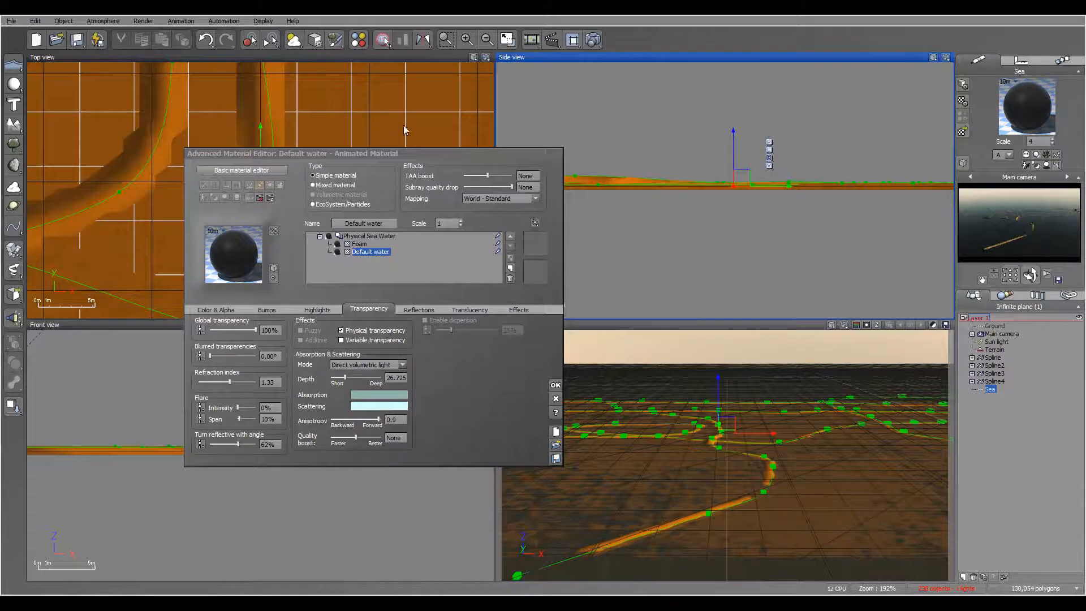
left_click(555, 384)
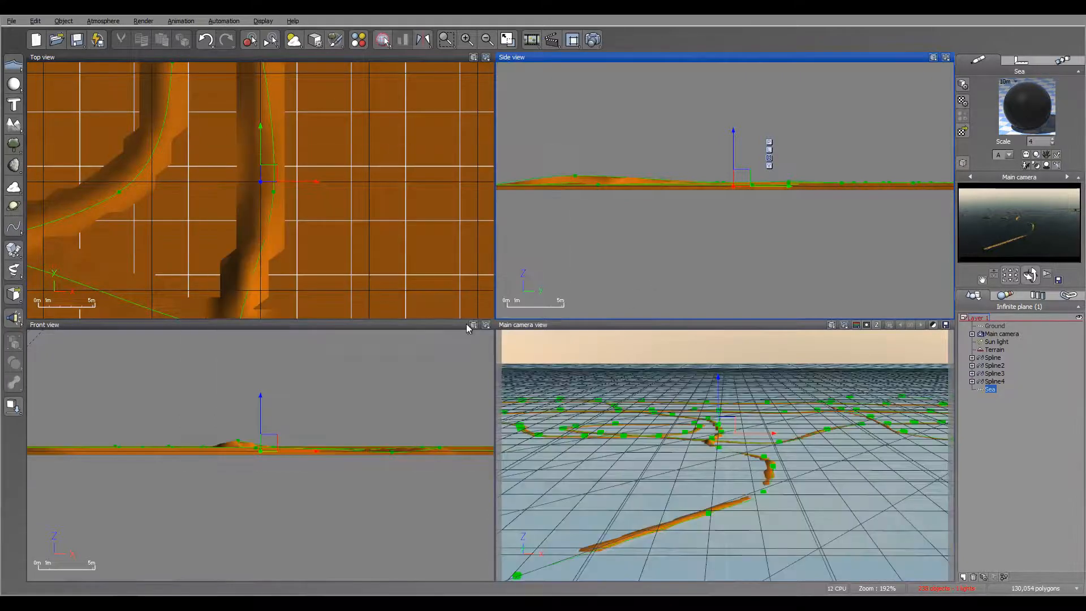